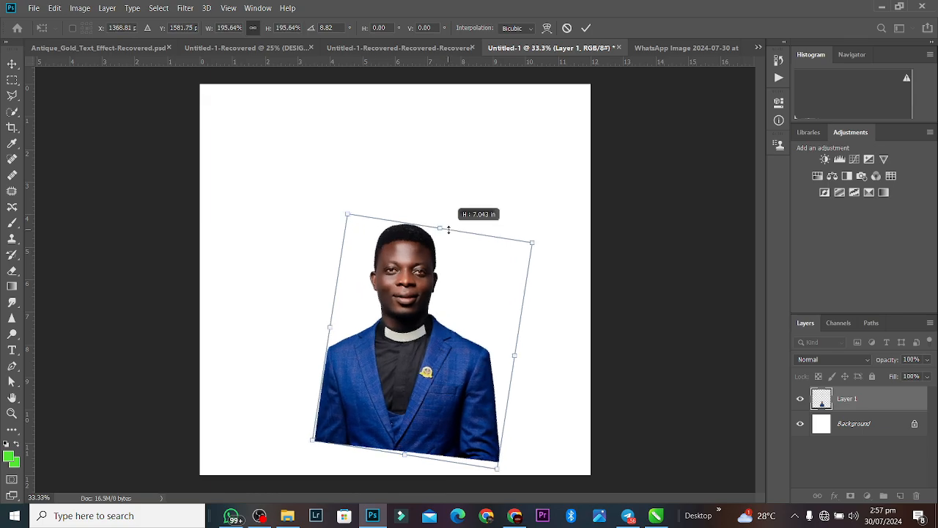
# Scale the portrait cutout to about 217% and position it at the canvas's lower edge, slightly right of centre
pyautogui.moveTo(408, 297); pyautogui.dragTo(400, 351)
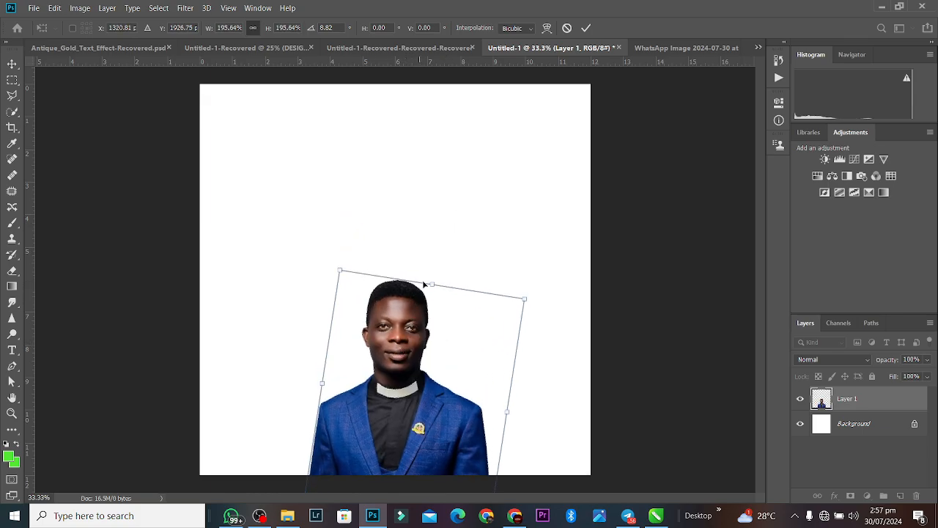
pyautogui.moveTo(431, 281); pyautogui.dragTo(436, 260)
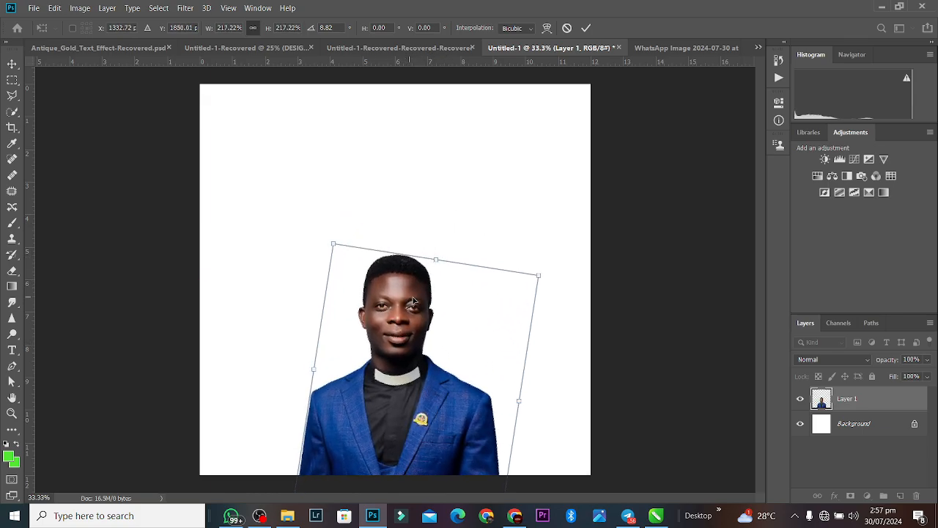
pyautogui.moveTo(413, 301)
pyautogui.mouseDown()
pyautogui.moveTo(421, 265)
pyautogui.moveTo(426, 290)
pyautogui.mouseUp()
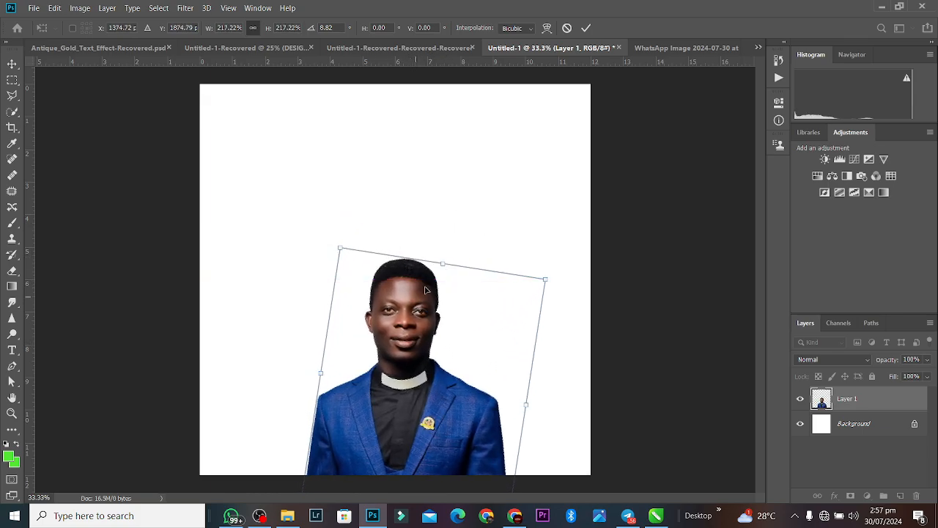
pyautogui.click(586, 28)
pyautogui.moveTo(432, 377); pyautogui.dragTo(427, 376)
pyautogui.click(597, 300)
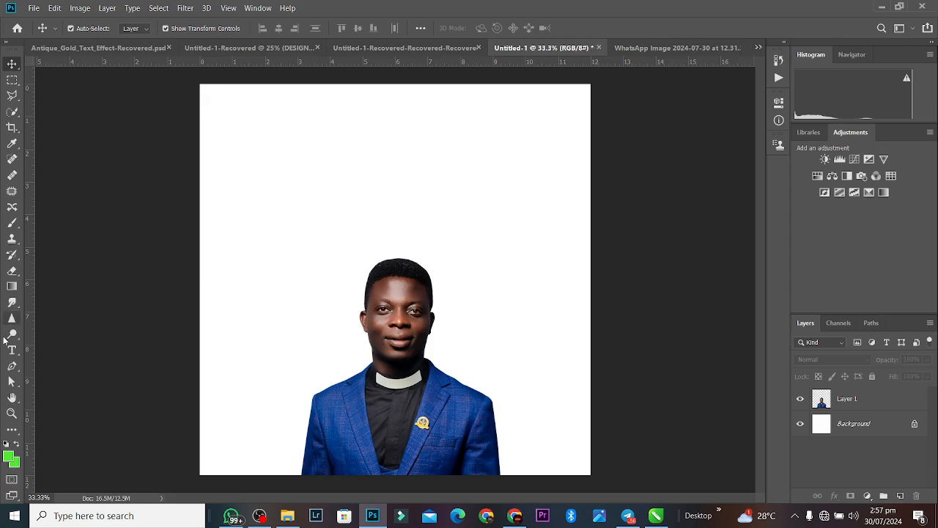
# Draw a rectangle shape about 1600 × 492 px from the canvas's left edge across the portrait's face
pyautogui.click(11, 431)
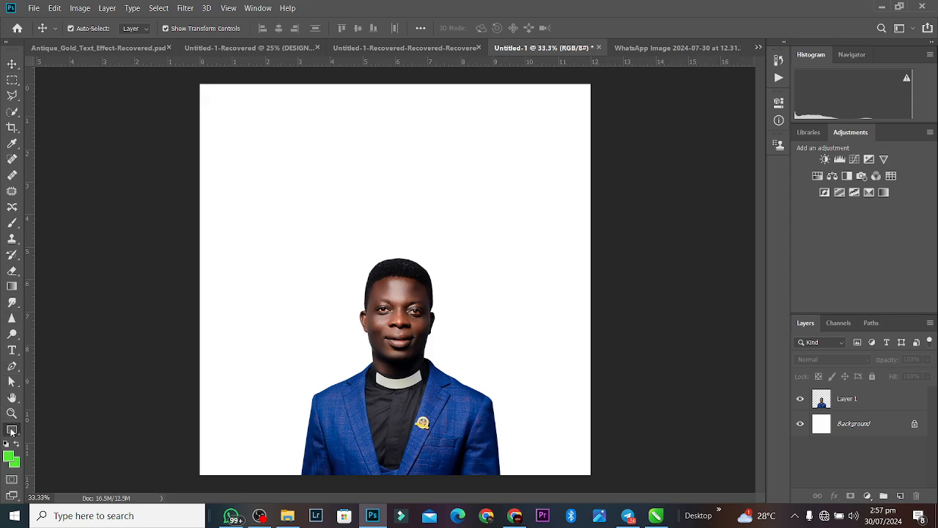
pyautogui.click(52, 428)
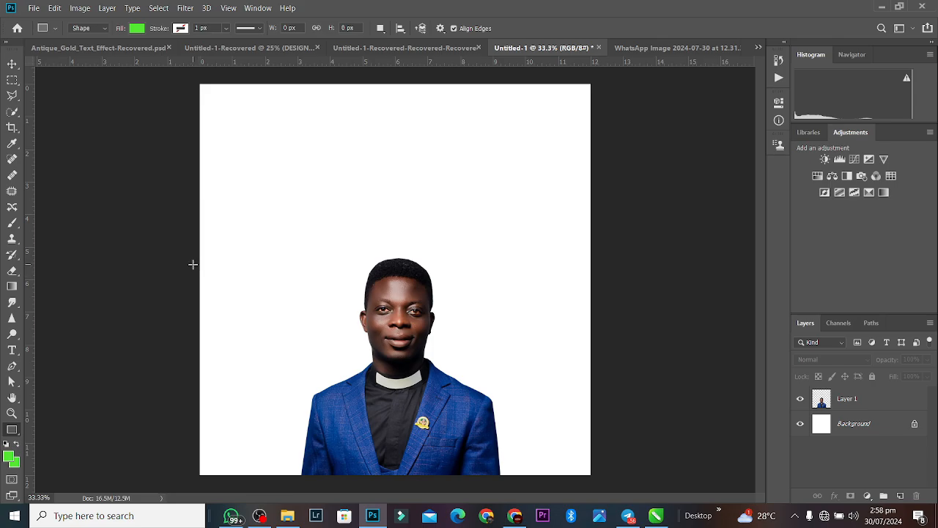
pyautogui.moveTo(198, 261)
pyautogui.mouseDown()
pyautogui.moveTo(260, 349)
pyautogui.moveTo(372, 399)
pyautogui.moveTo(398, 293)
pyautogui.moveTo(425, 314)
pyautogui.moveTo(439, 356)
pyautogui.moveTo(458, 341)
pyautogui.mouseUp()
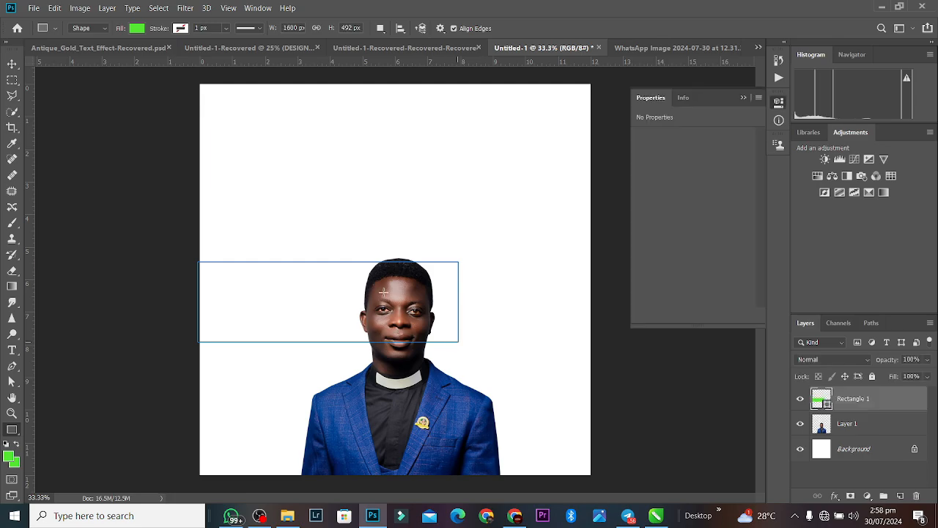
pyautogui.click(12, 65)
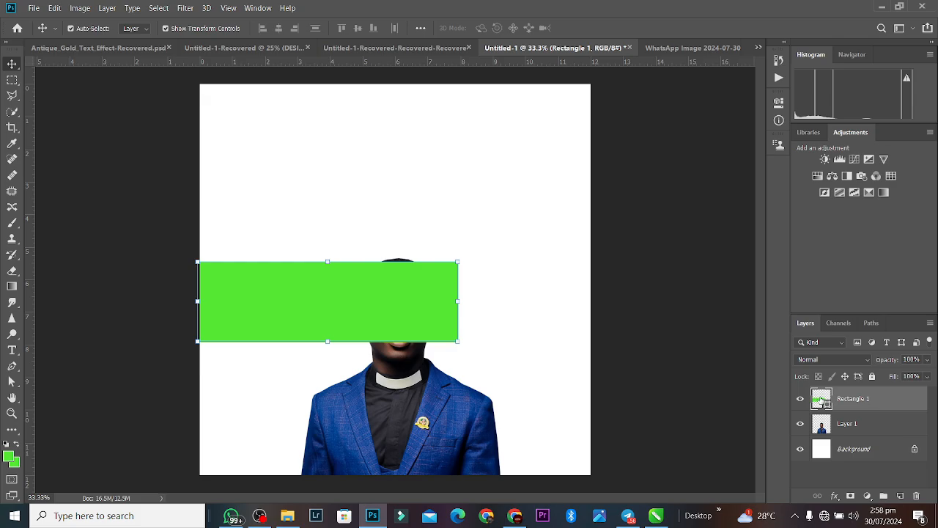
pyautogui.press('h')
pyautogui.doubleClick(821, 399)
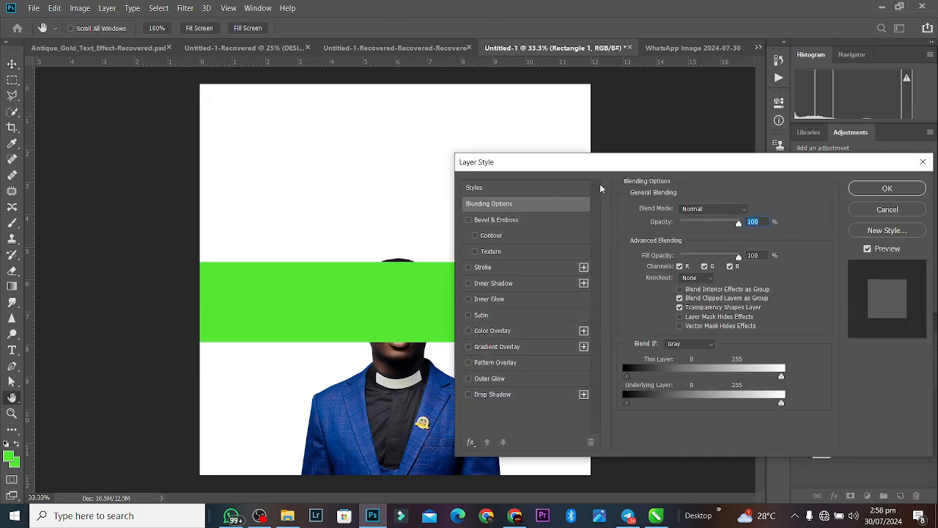
pyautogui.click(923, 162)
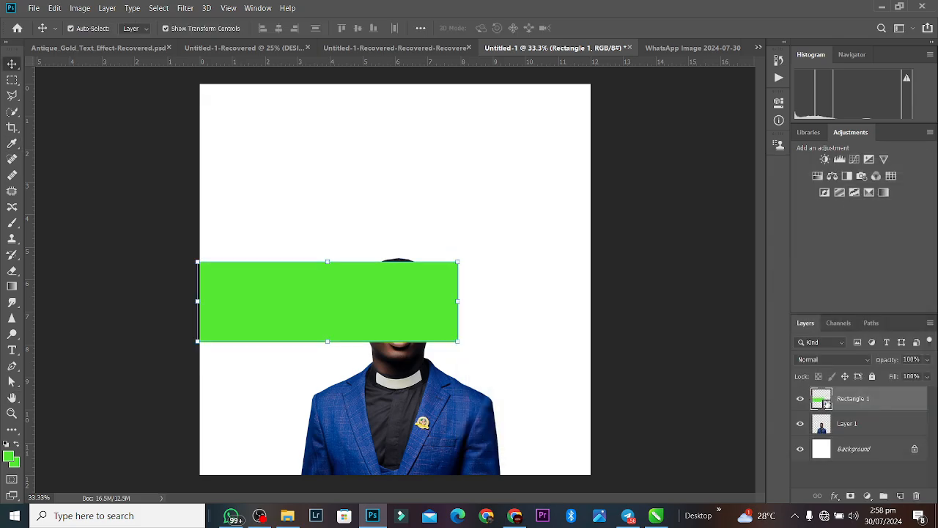
# Recolour the rectangle's fill to dark navy #011443, sampled from the edge of the suit jacket
pyautogui.doubleClick(826, 405)
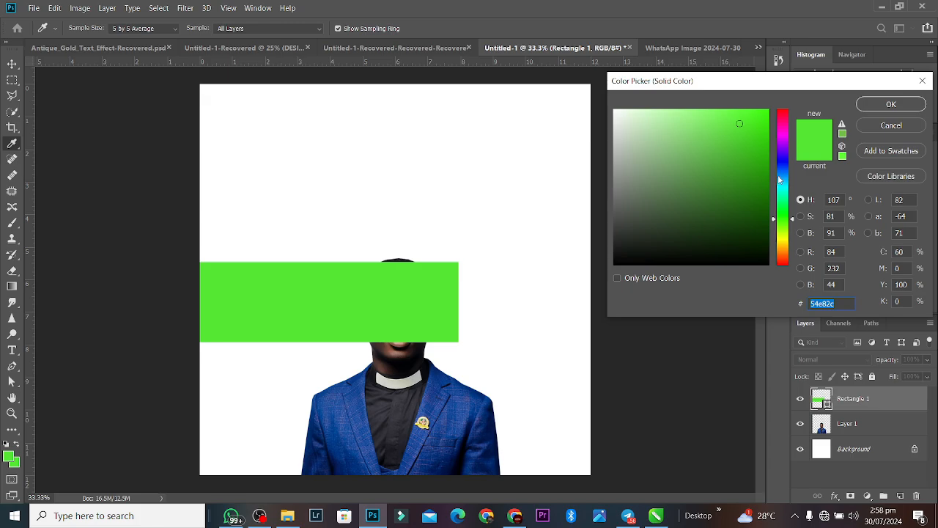
pyautogui.click(485, 434)
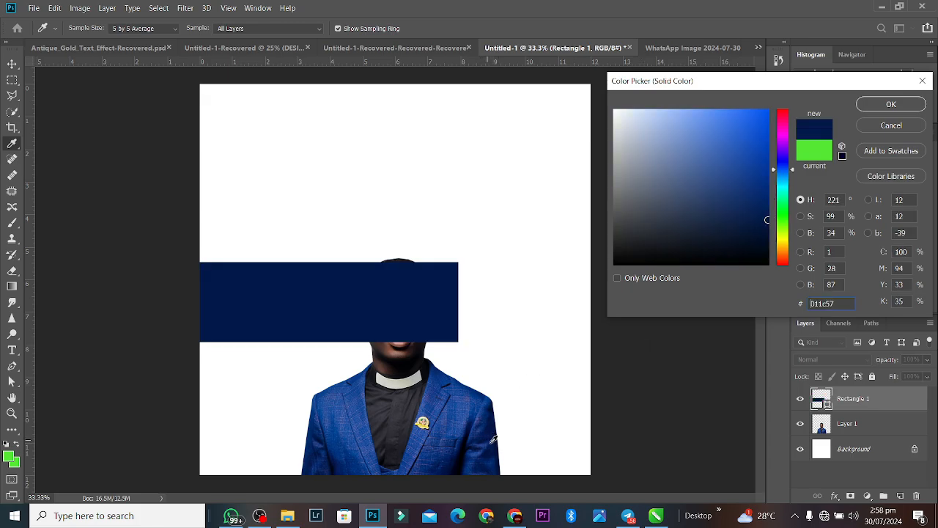
pyautogui.click(499, 434)
pyautogui.click(887, 104)
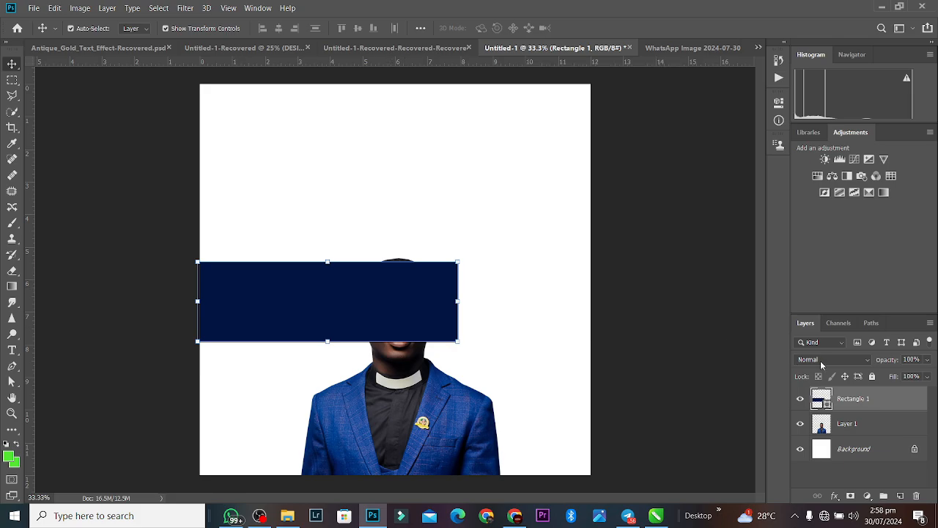
pyautogui.doubleClick(819, 398)
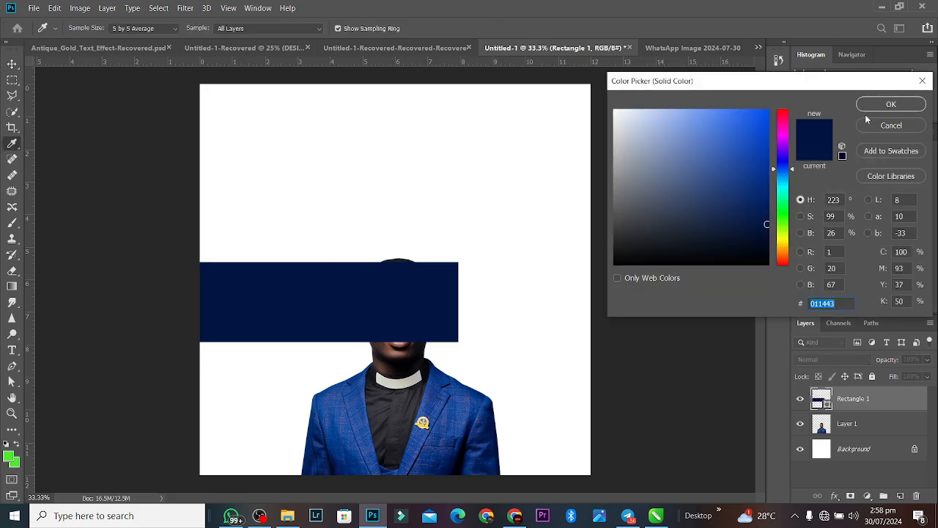
pyautogui.click(911, 104)
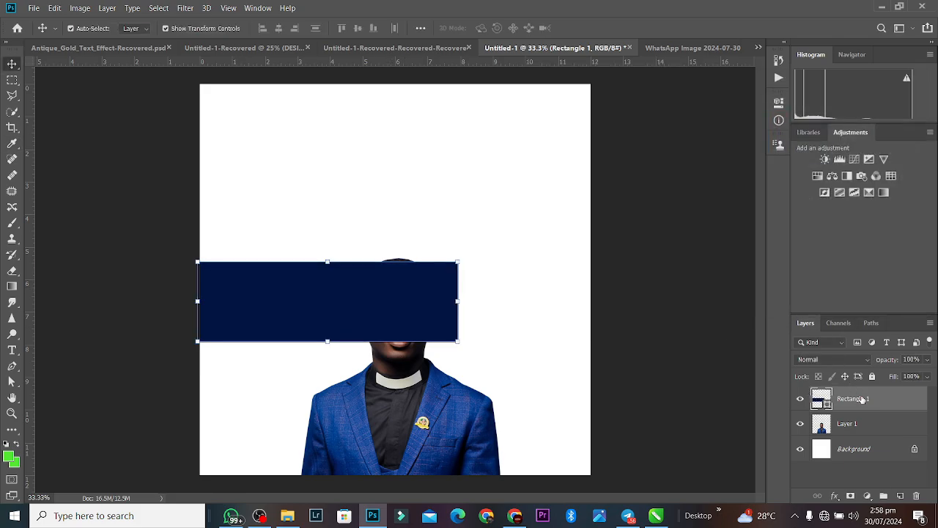
pyautogui.rightClick(861, 398)
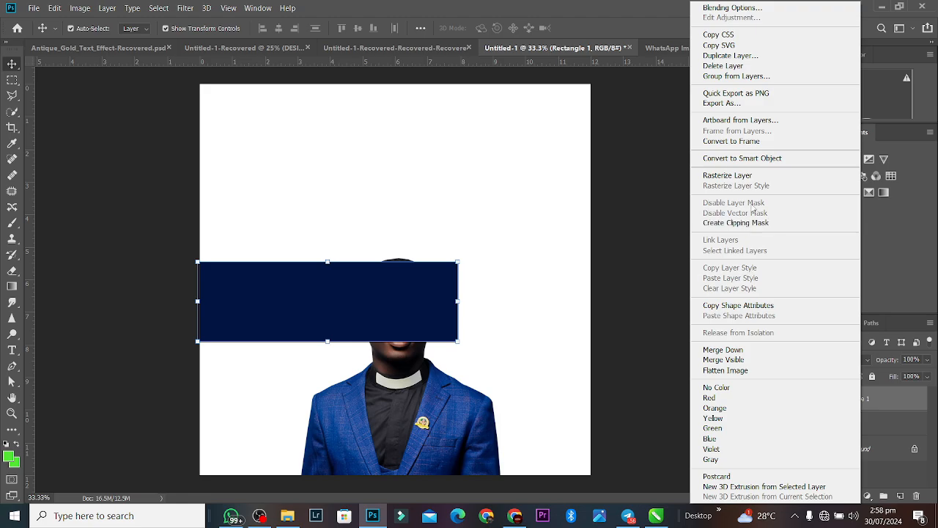
pyautogui.click(742, 158)
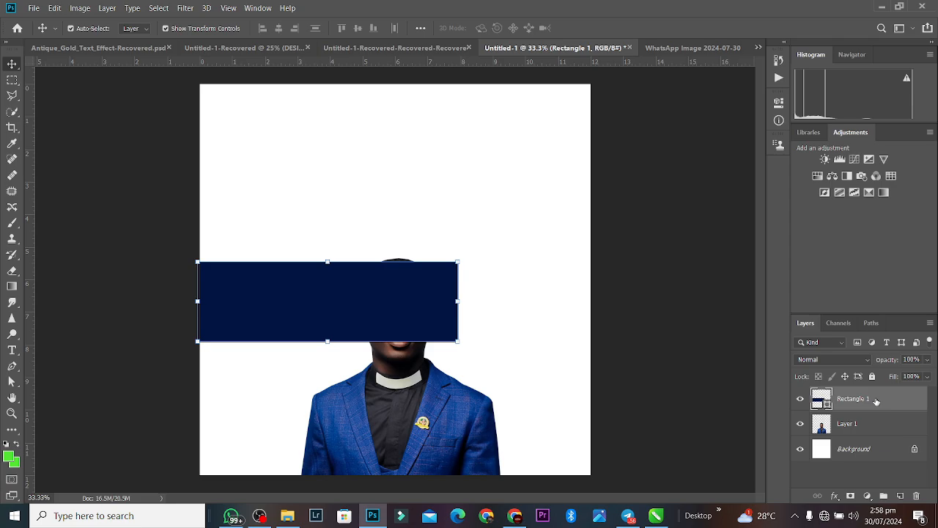
# Add a Gradient Overlay to the rectangle and set the gradient's starting colour stop to #01113c
pyautogui.doubleClick(876, 401)
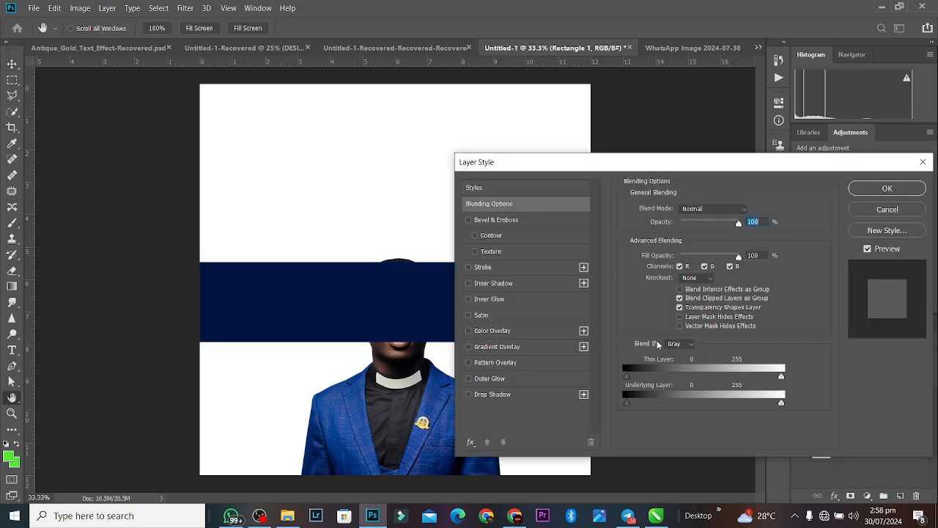
pyautogui.click(525, 347)
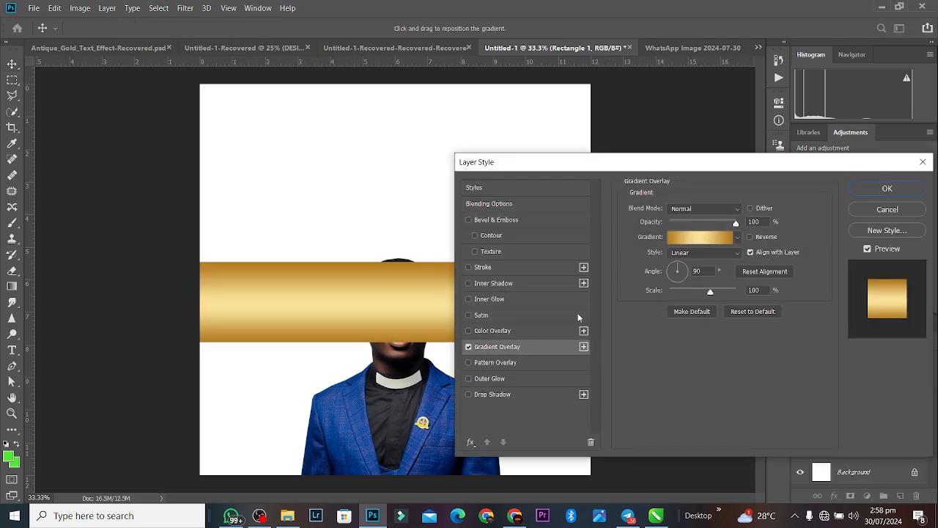
pyautogui.click(717, 243)
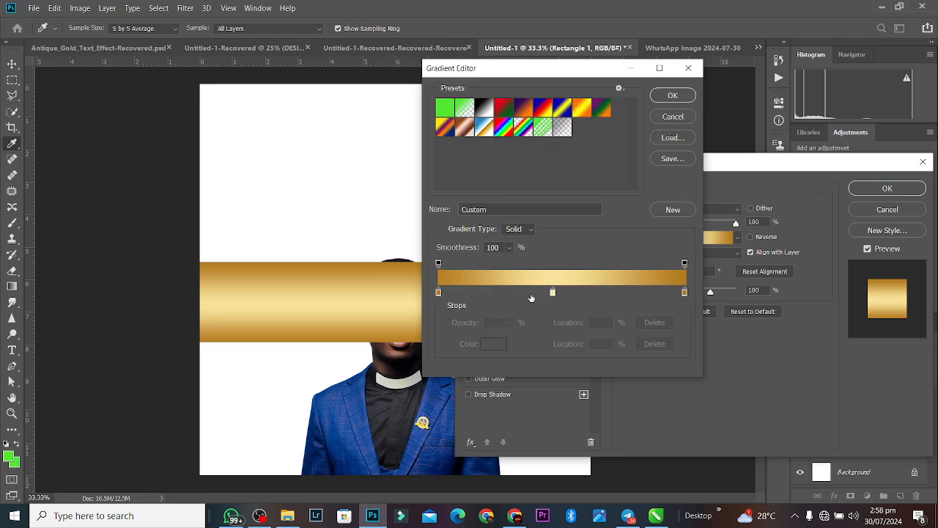
pyautogui.click(438, 293)
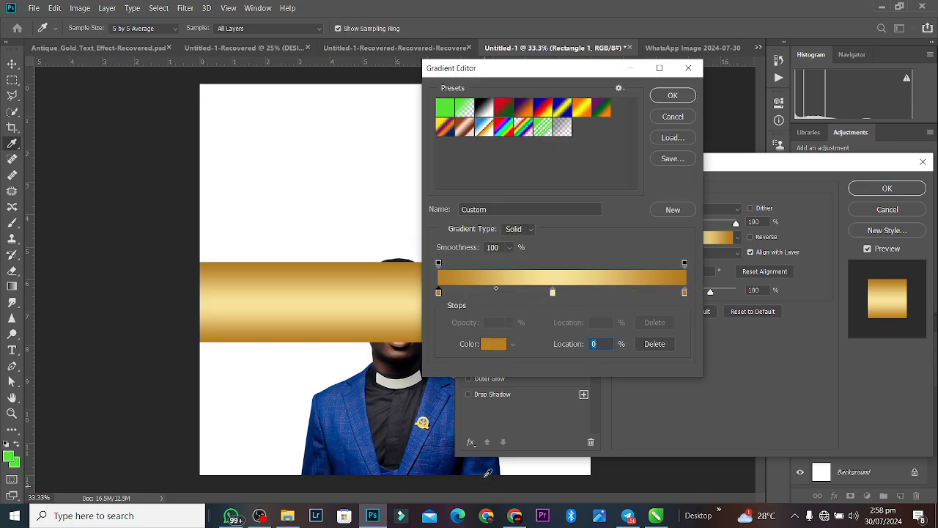
pyautogui.click(492, 343)
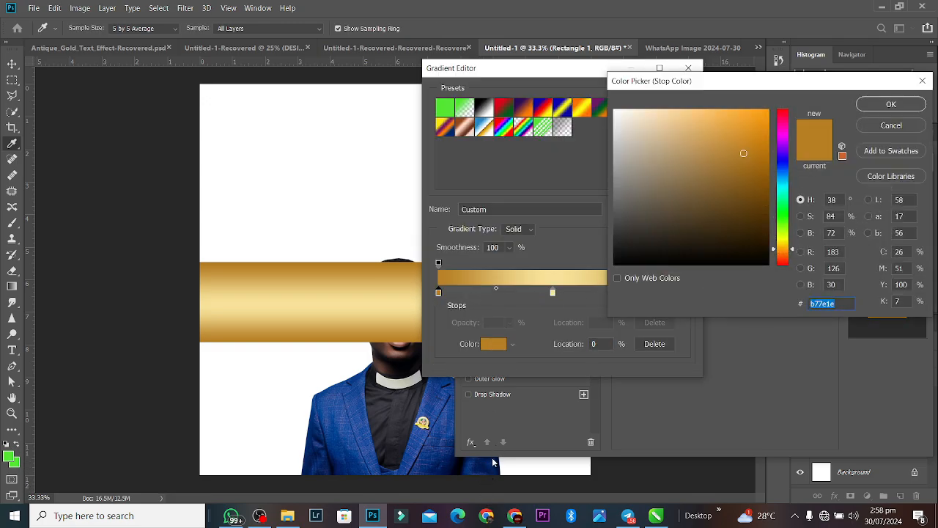
pyautogui.write('01113c')
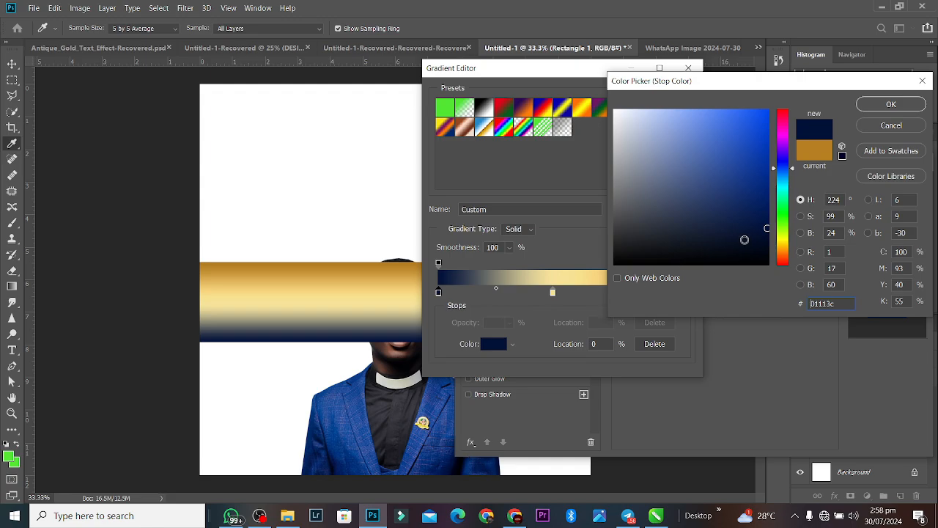
pyautogui.click(891, 104)
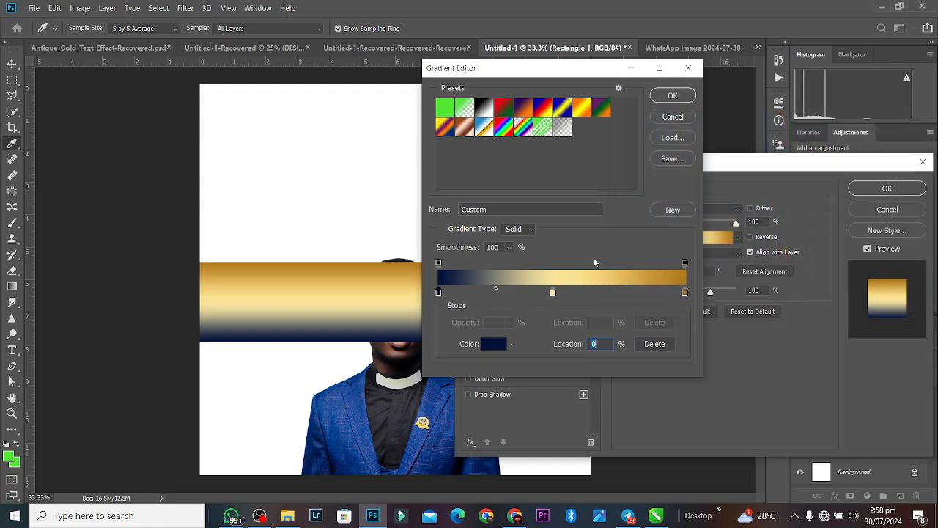
# Remove the light gold middle stop from the gradient, keeping the navy starting stop at 0%
pyautogui.click(553, 294)
pyautogui.press('Delete')
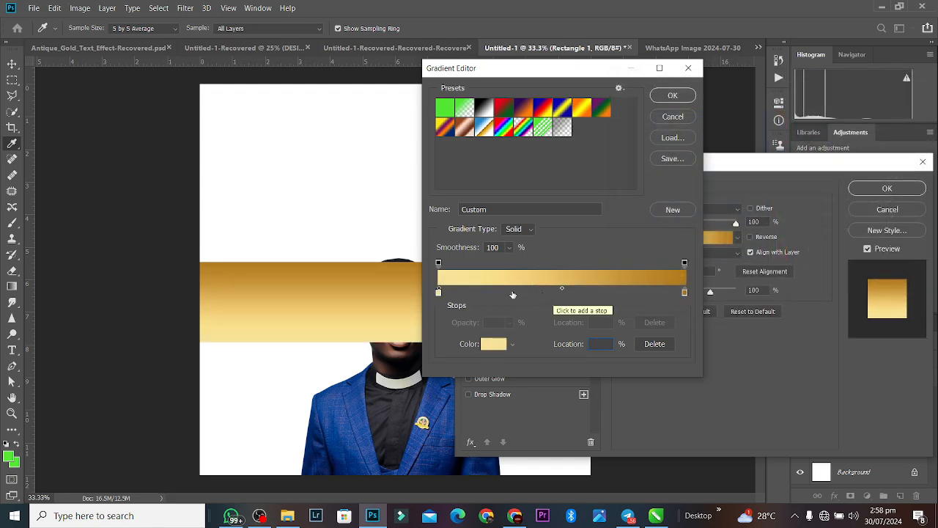
pyautogui.click(440, 293)
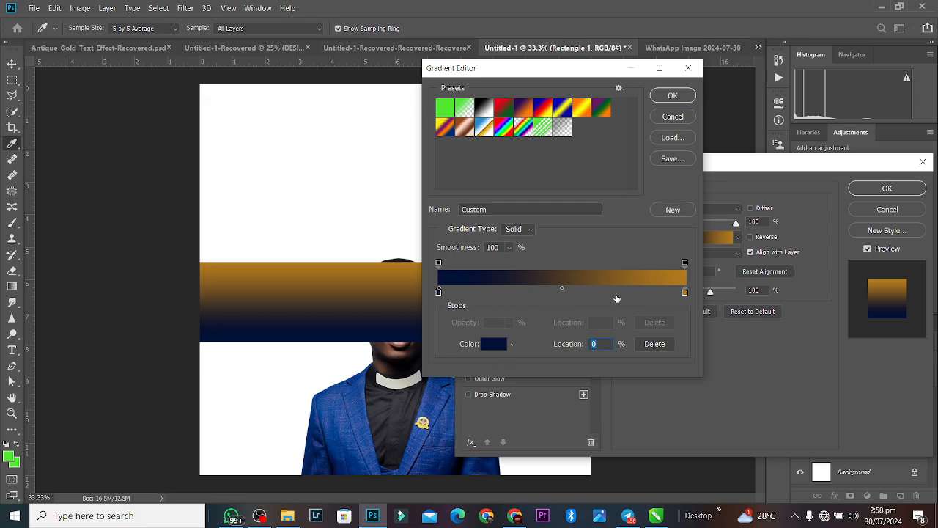
# Set the gradient's end colour stop to #3053a0 and the overlay angle to 110°, and apply the layer style
pyautogui.click(686, 293)
pyautogui.click(496, 344)
pyautogui.write('3053a0')
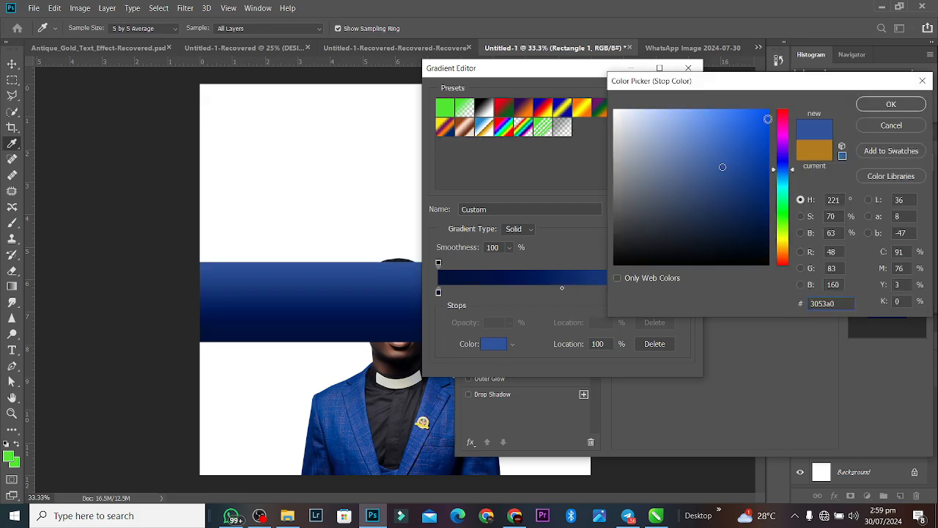
pyautogui.click(891, 104)
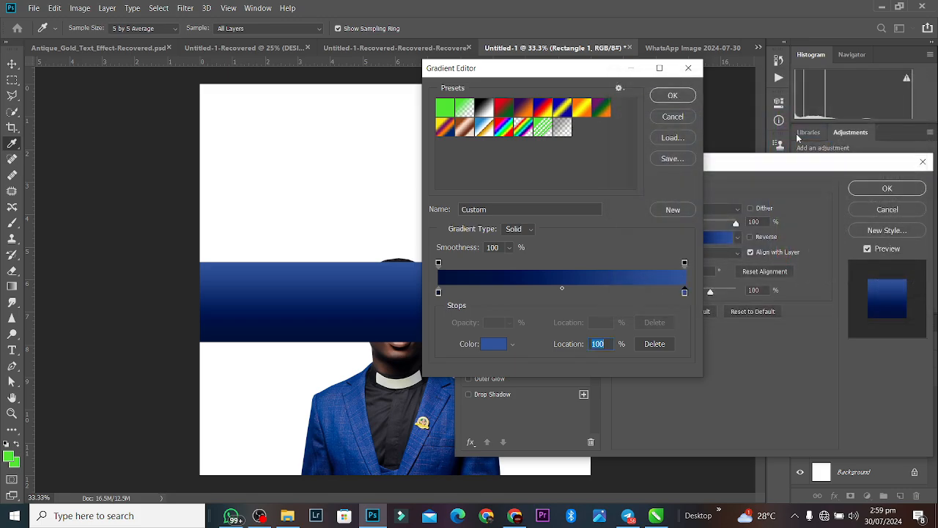
pyautogui.click(675, 97)
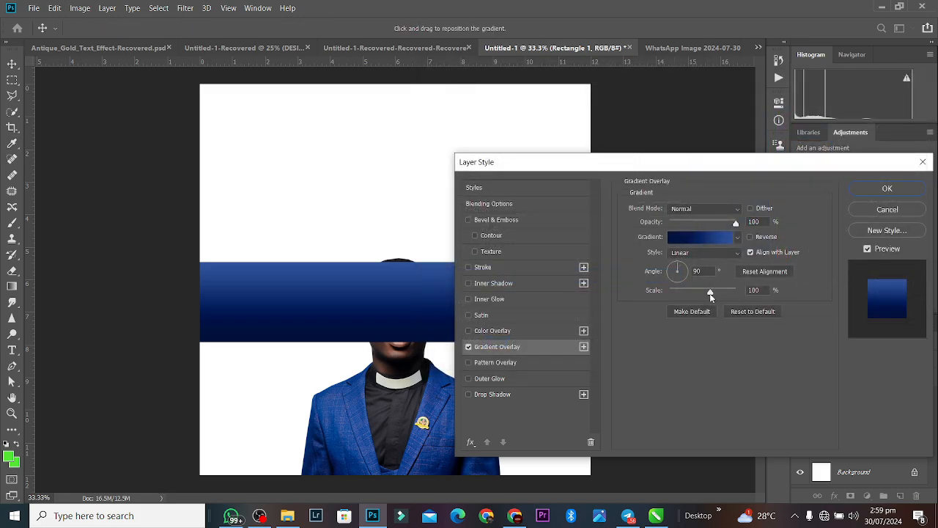
pyautogui.click(675, 268)
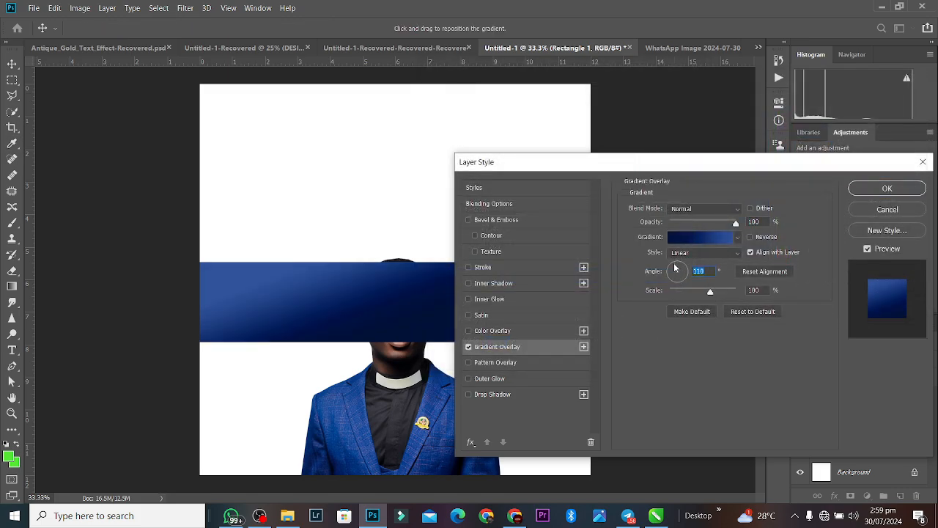
pyautogui.click(887, 190)
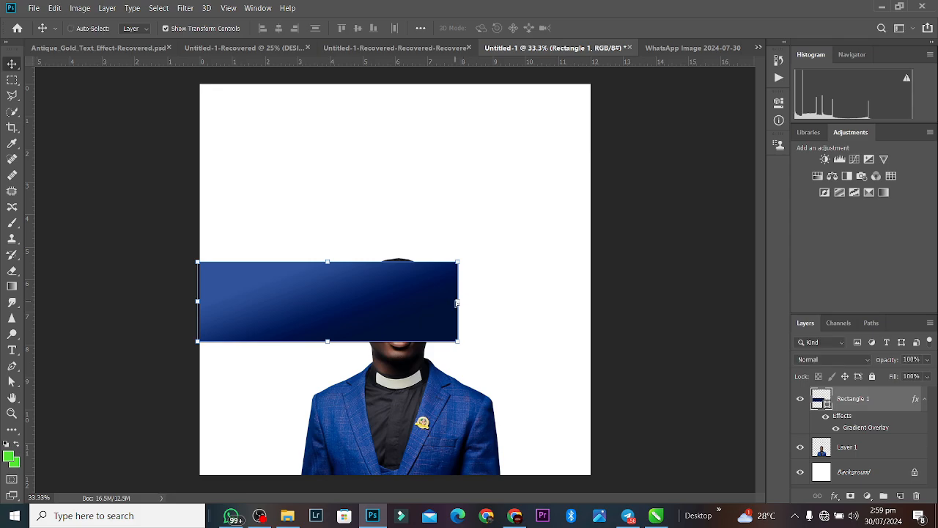
# Distort the rectangle into a band sloping down across the portrait's chest, with a vertical skew of about 24° and a width of about 91%
pyautogui.hotkey('ctrl', 't')
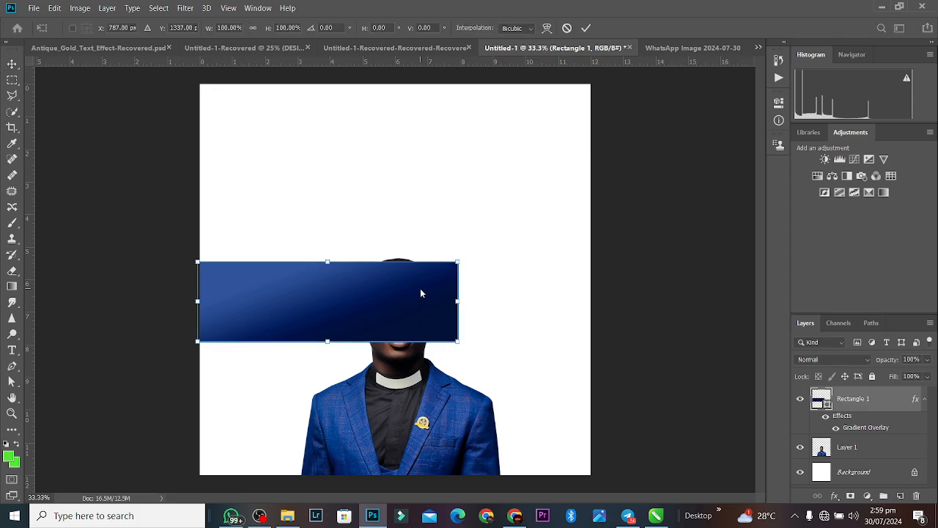
pyautogui.rightClick(421, 293)
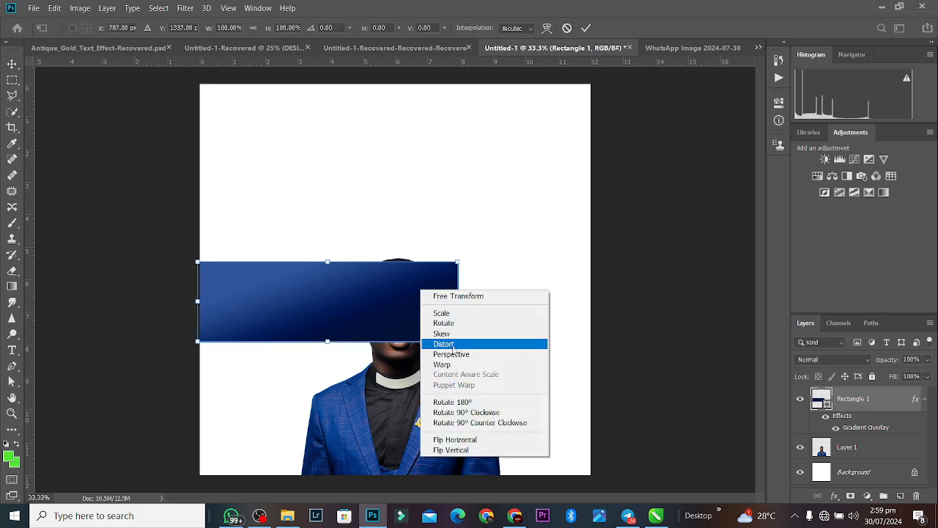
pyautogui.click(450, 344)
pyautogui.moveTo(459, 303); pyautogui.dragTo(435, 413)
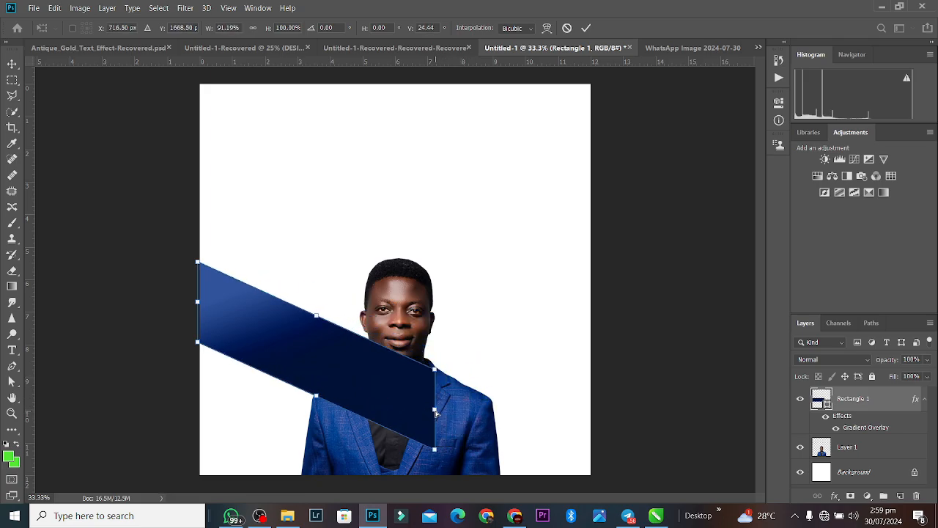
pyautogui.click(586, 28)
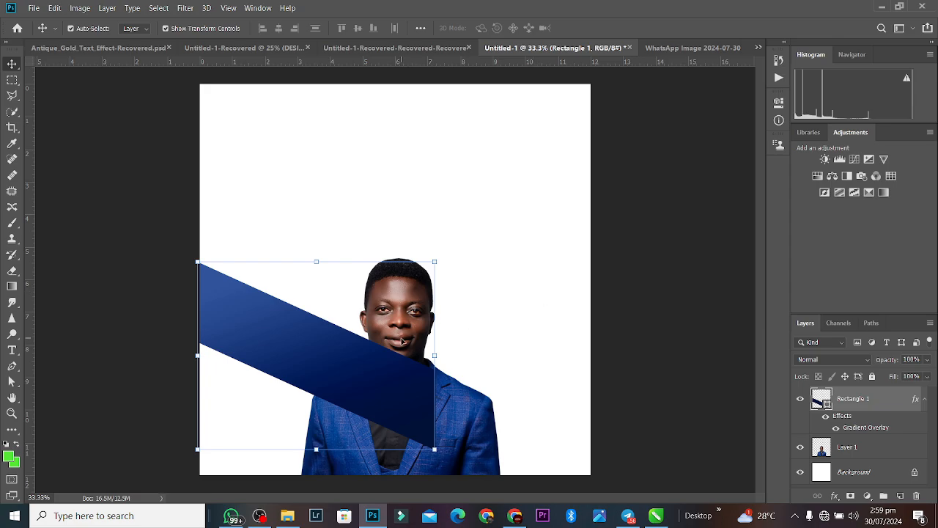
# Duplicate the blue band, flip the copy horizontally and place it against the canvas's right edge, mirroring the original
pyautogui.hotkey('ctrl', 'j')
pyautogui.rightClick(333, 385)
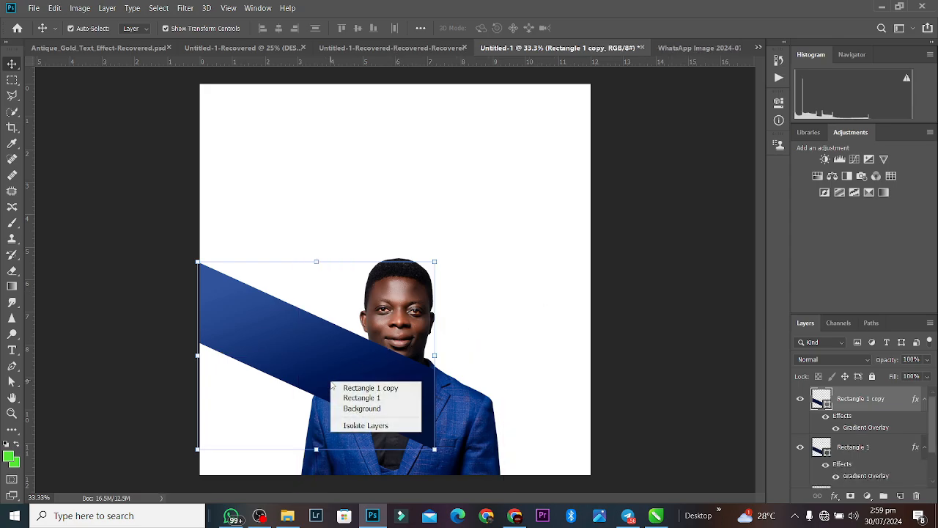
pyautogui.click(302, 366)
pyautogui.hotkey('ctrl', 't')
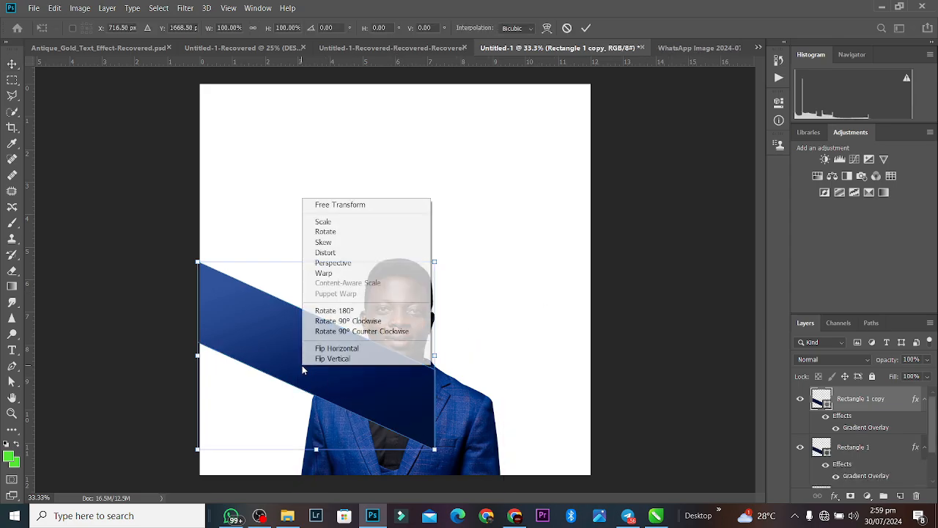
pyautogui.rightClick(302, 366)
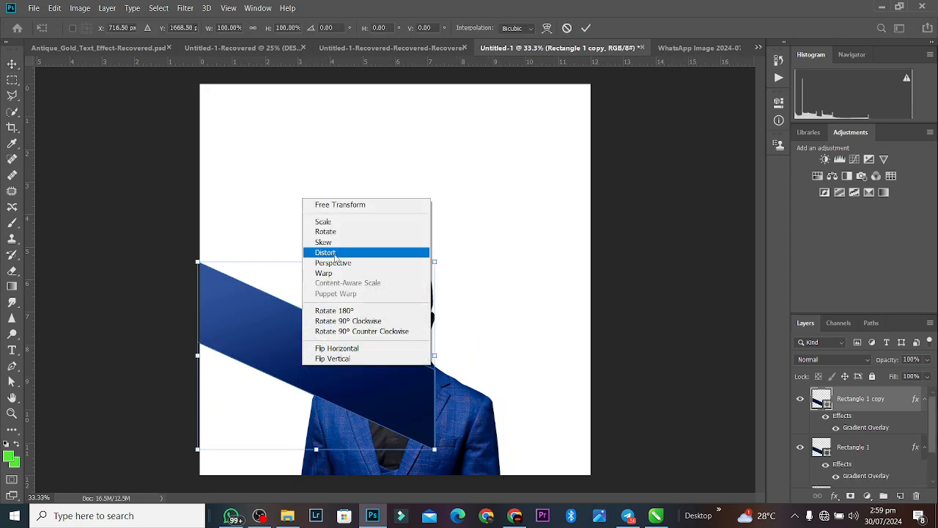
pyautogui.click(336, 348)
pyautogui.moveTo(317, 371); pyautogui.dragTo(467, 371)
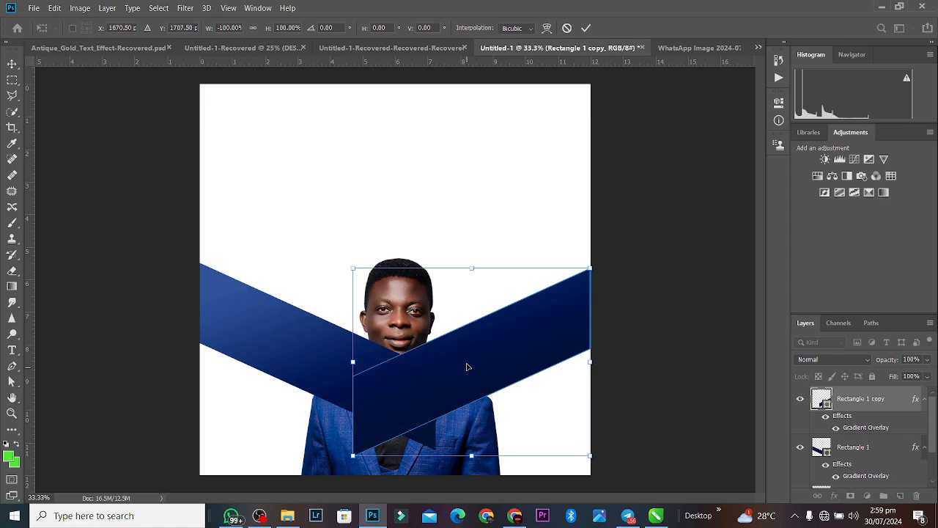
pyautogui.click(586, 28)
# Bring the portrait layer in front of both blue bands
pyautogui.click(407, 297)
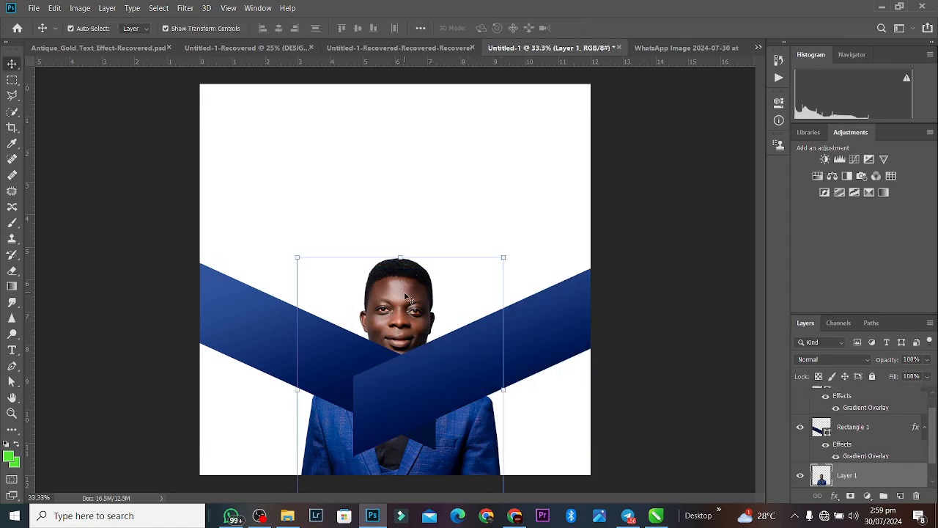
pyautogui.hotkey('ctrl', ']')
pyautogui.hotkey('ctrl', ']')
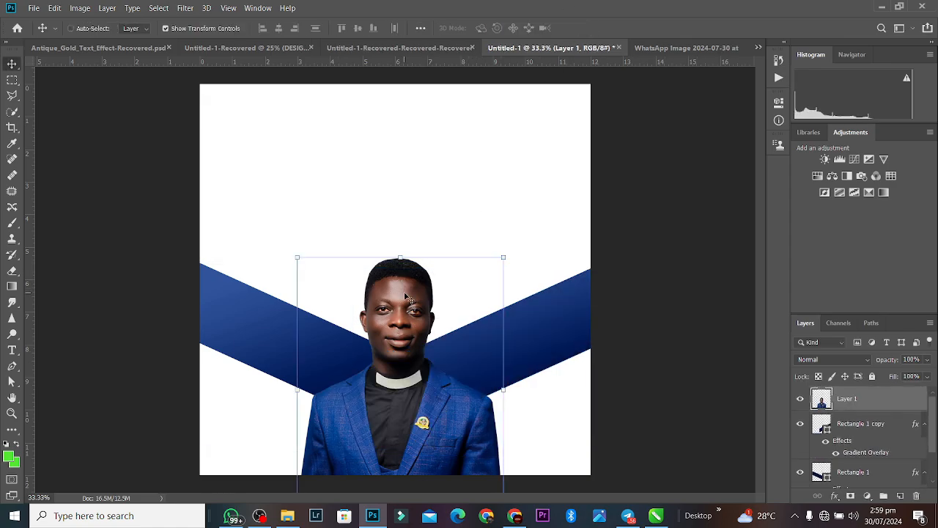
# Enlarge the portrait to about 104% and shift it about 0.1 in to the right
pyautogui.moveTo(396, 258); pyautogui.dragTo(395, 247)
pyautogui.moveTo(399, 281); pyautogui.dragTo(403, 281)
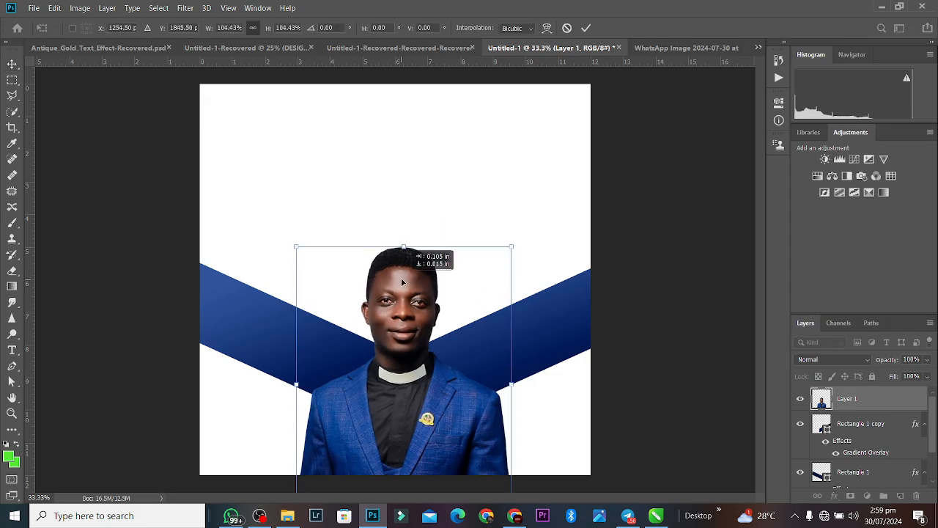
pyautogui.click(664, 286)
# Duplicate the right-hand blue band and set its gradient overlay's starting colour stop to #ffca15
pyautogui.click(527, 332)
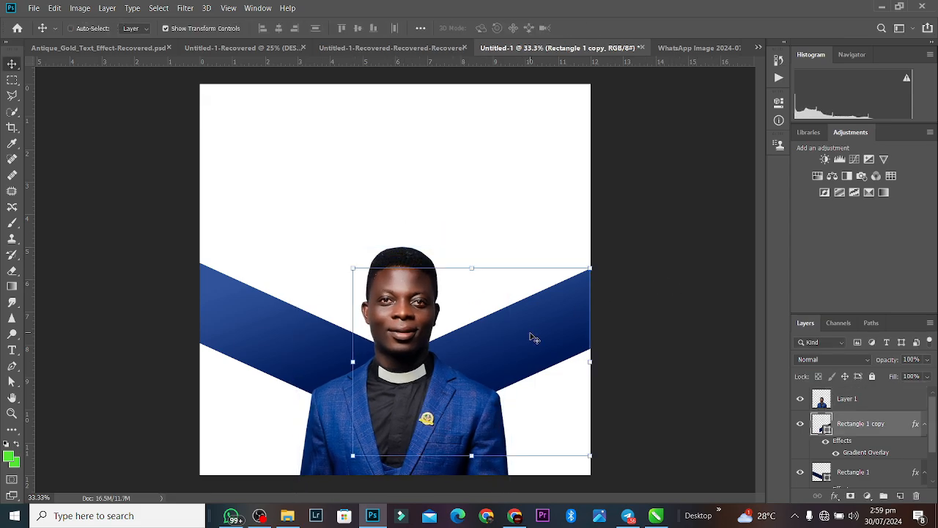
pyautogui.hotkey('ctrl', 'j')
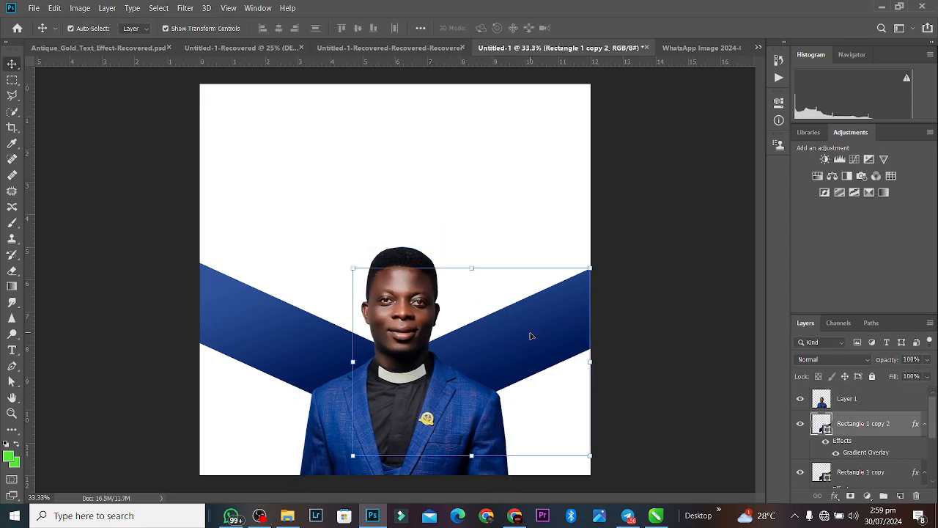
pyautogui.doubleClick(863, 452)
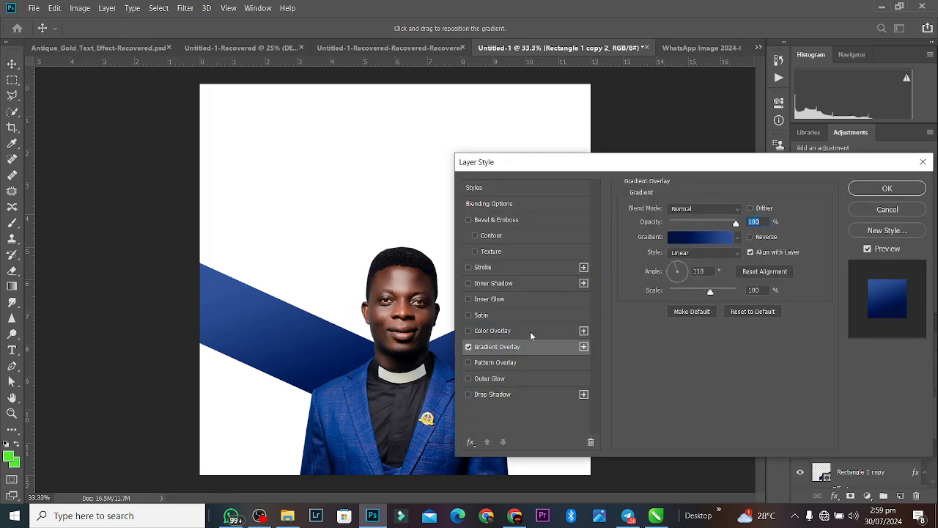
pyautogui.click(699, 235)
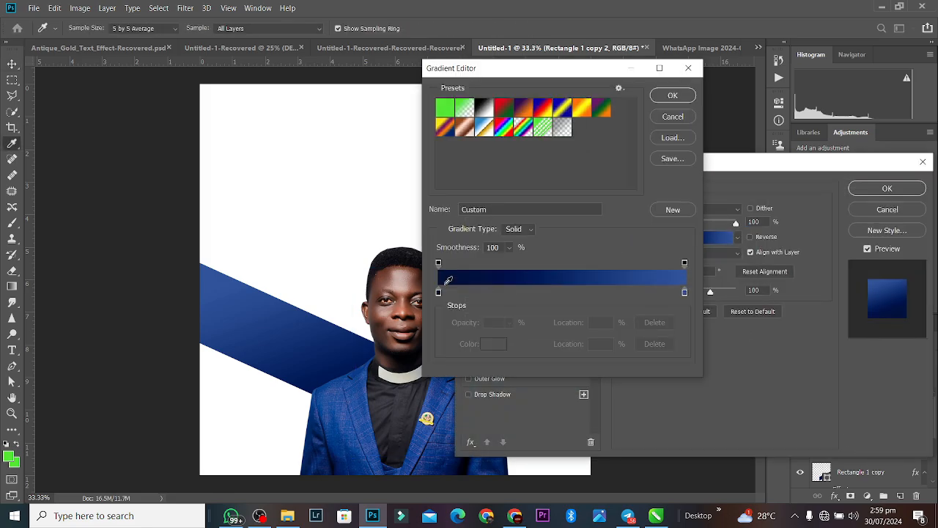
pyautogui.click(439, 293)
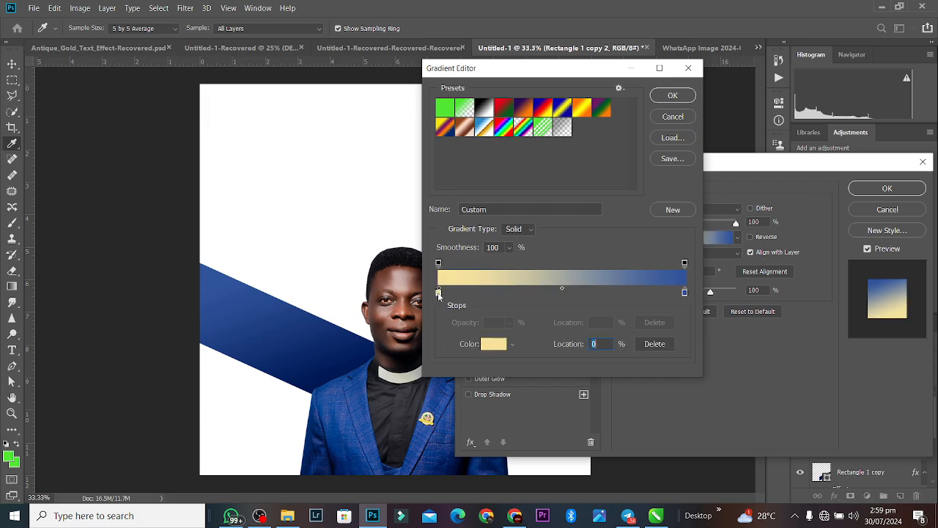
pyautogui.click(496, 349)
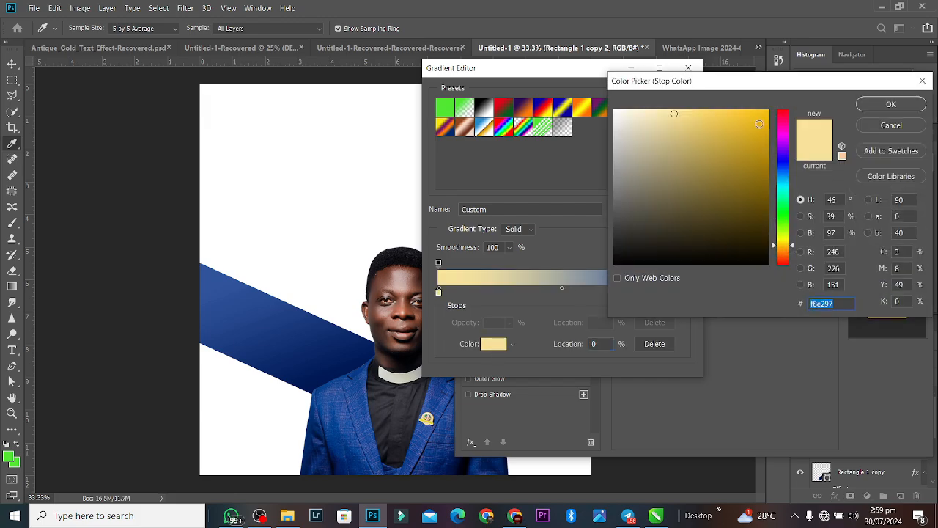
pyautogui.click(756, 109)
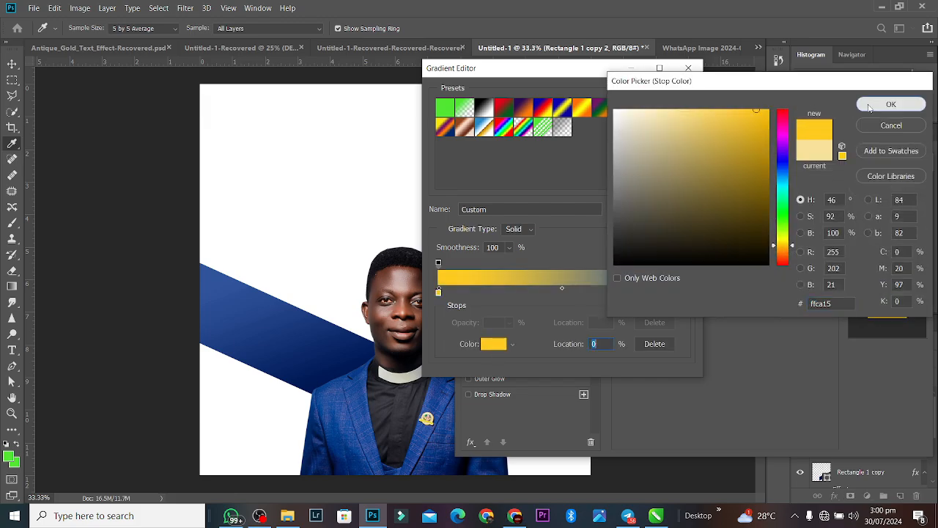
pyautogui.click(891, 104)
# Set the end colour stop of the duplicate band's gradient to #fe0000 and accept the gradient
pyautogui.click(684, 291)
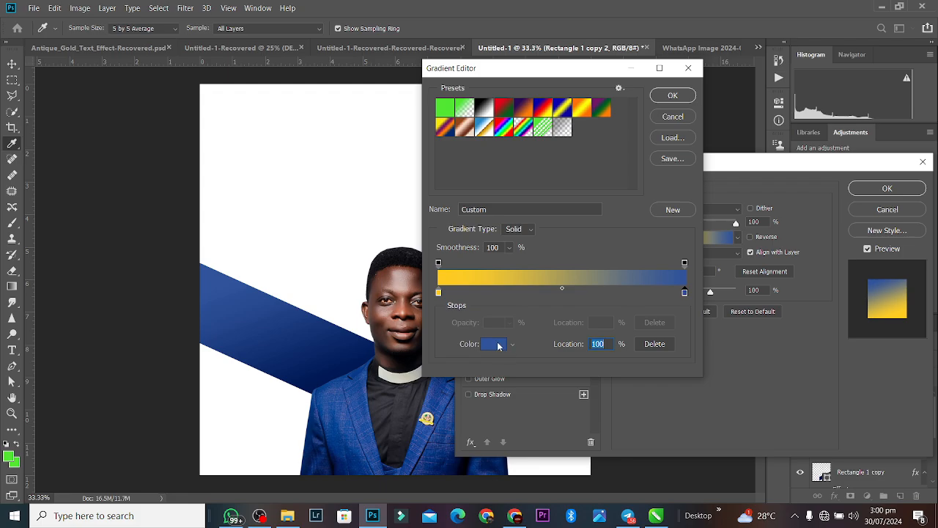
pyautogui.click(496, 344)
pyautogui.moveTo(788, 251); pyautogui.dragTo(789, 270)
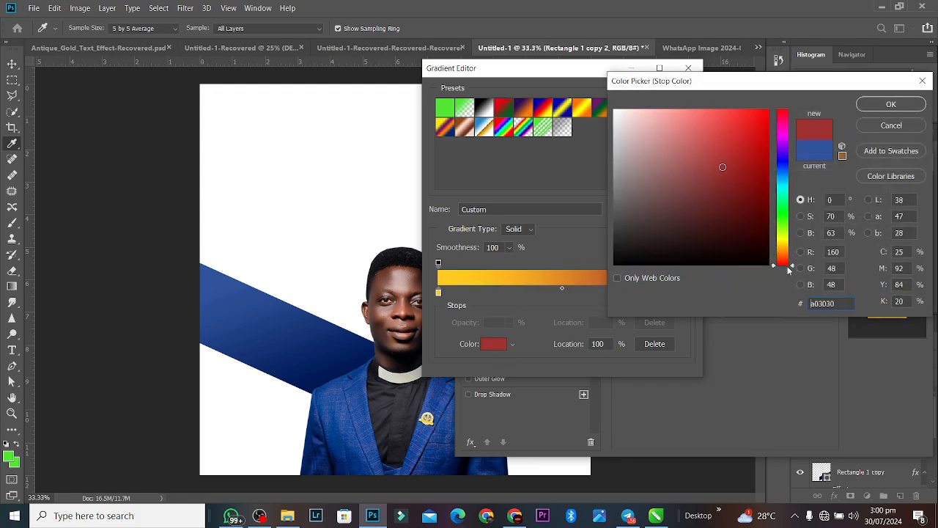
pyautogui.moveTo(764, 124); pyautogui.dragTo(771, 112)
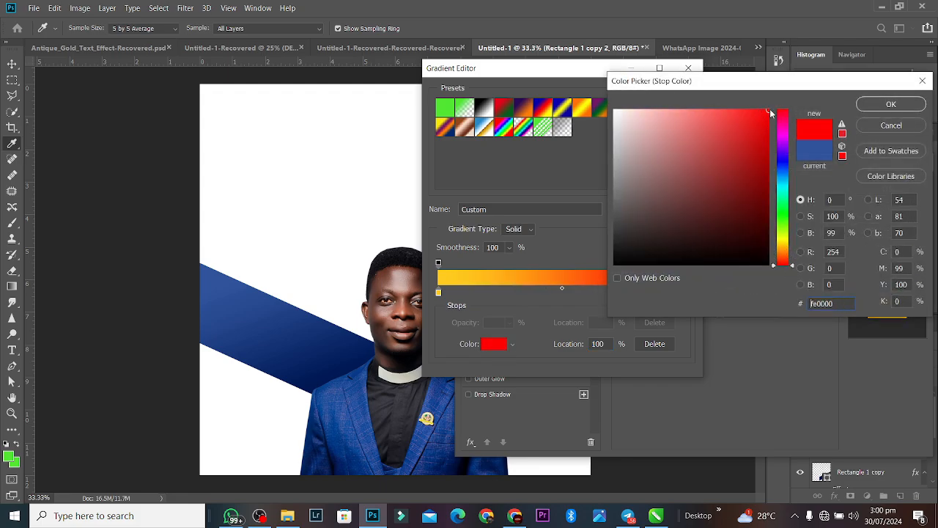
pyautogui.click(874, 108)
pyautogui.click(680, 105)
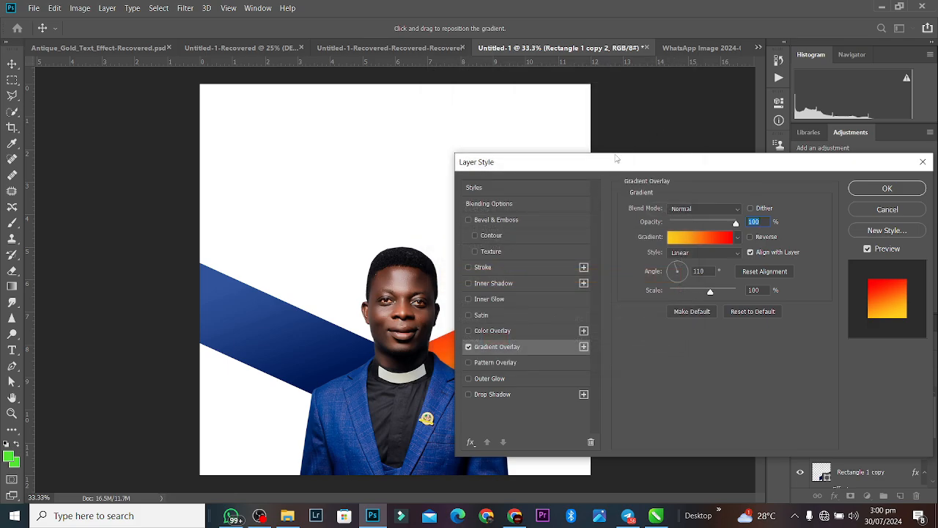
# Set the duplicate band's gradient overlay angle to -92° and apply the layer style
pyautogui.moveTo(623, 162); pyautogui.dragTo(342, 305)
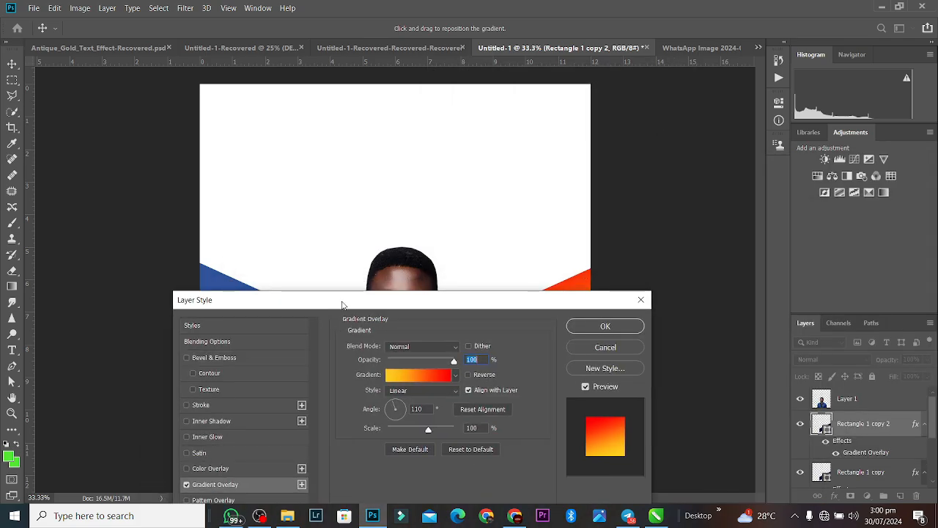
pyautogui.moveTo(393, 407); pyautogui.dragTo(403, 400)
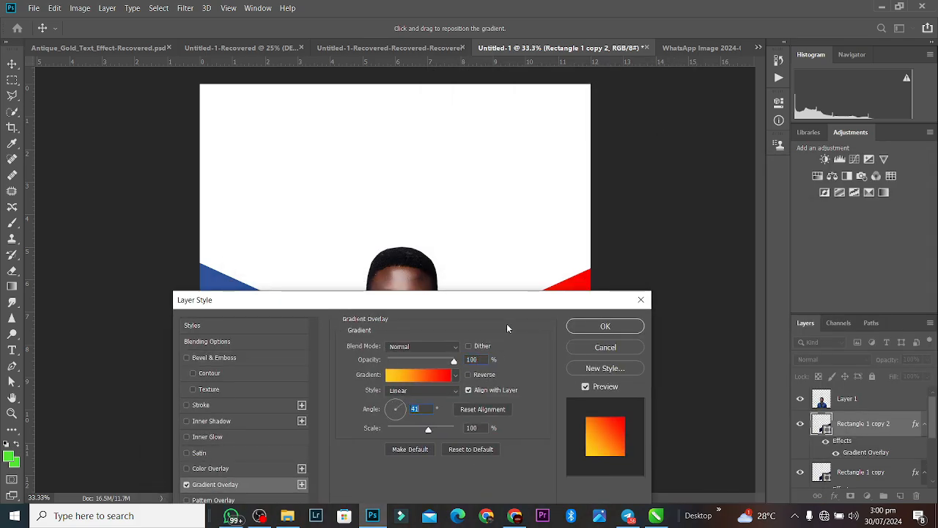
pyautogui.moveTo(510, 311); pyautogui.dragTo(524, 329)
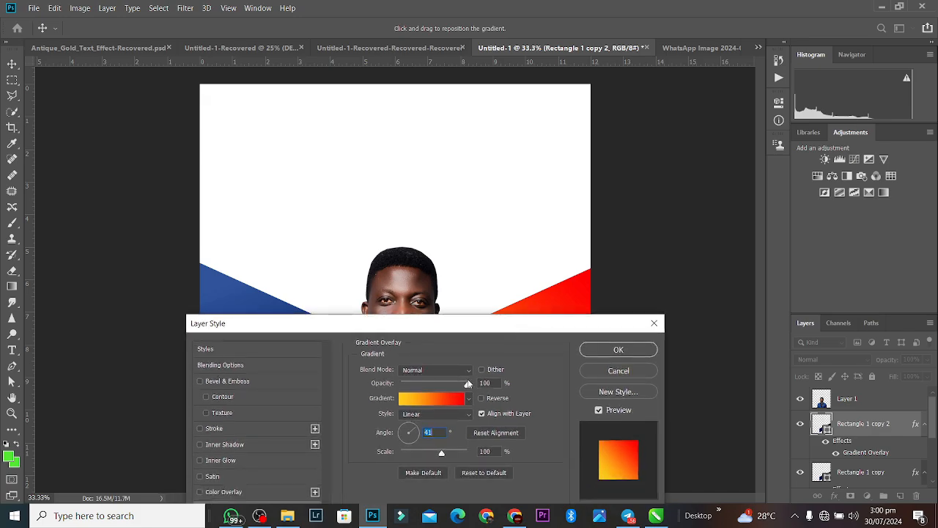
pyautogui.moveTo(409, 450); pyautogui.dragTo(408, 450)
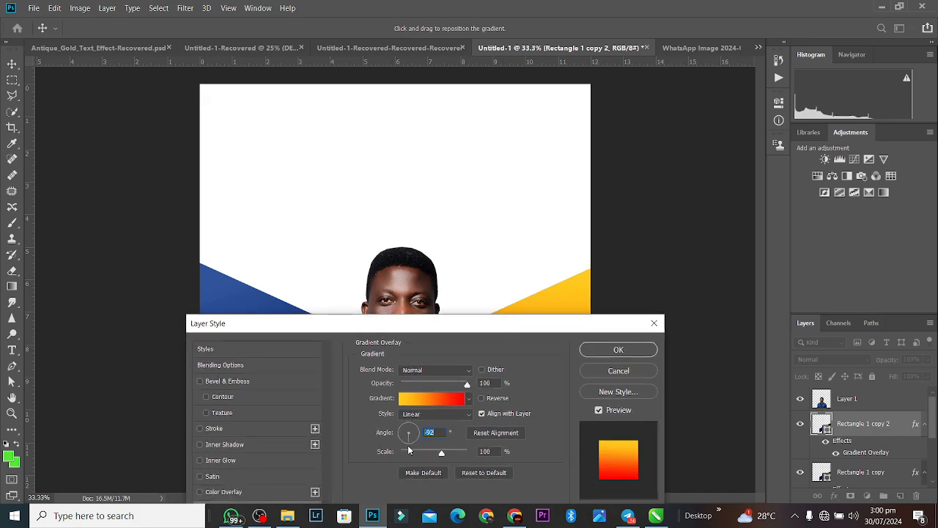
pyautogui.moveTo(526, 332); pyautogui.dragTo(463, 401)
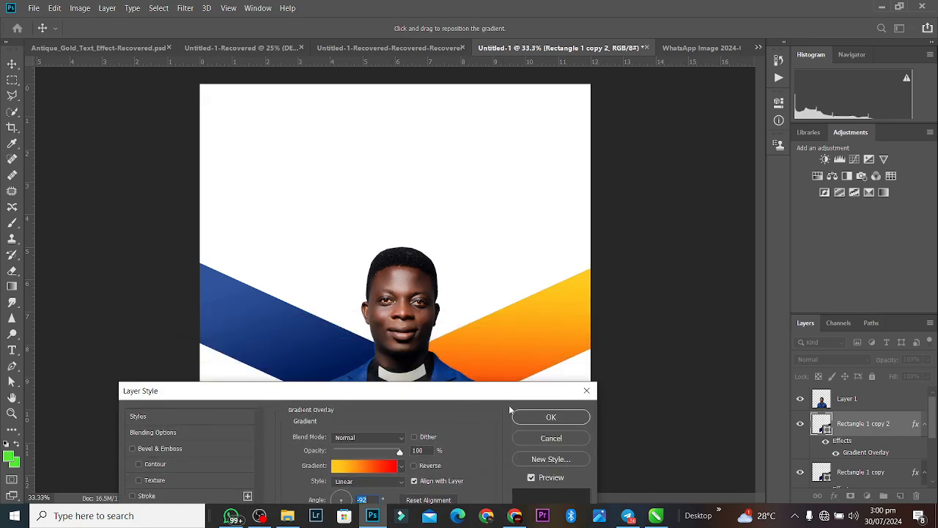
pyautogui.click(551, 415)
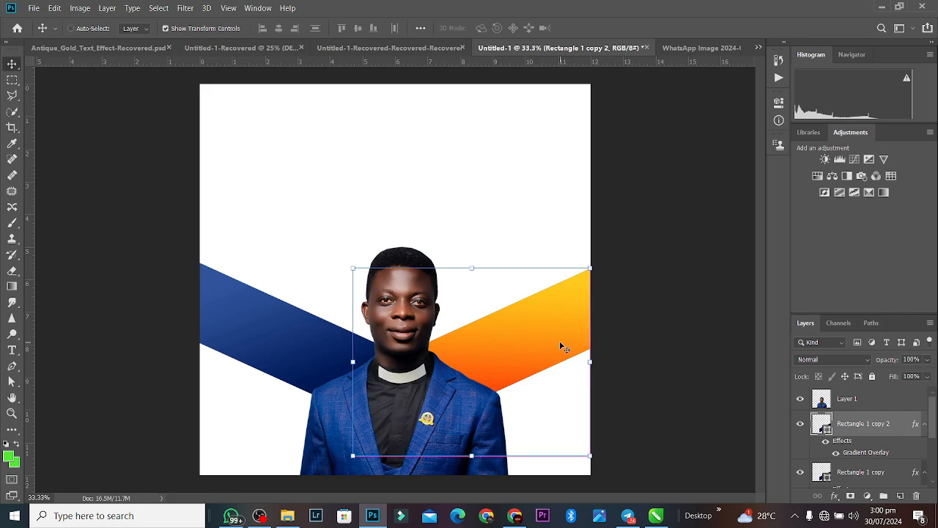
# Send the orange band behind the right-hand blue band and distort its outer edge downward with a vertical skew of about 2.7°
pyautogui.hotkey('ctrl', '[')
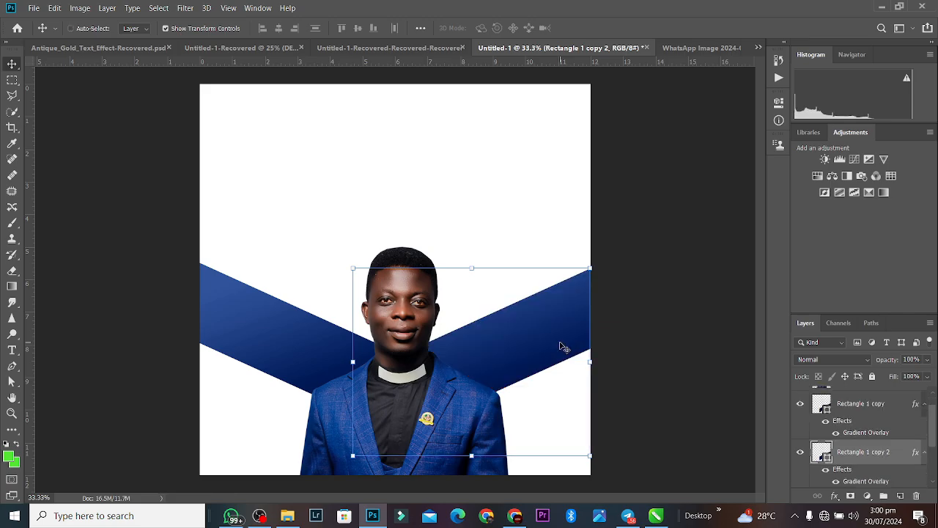
pyautogui.hotkey('ctrl', 't')
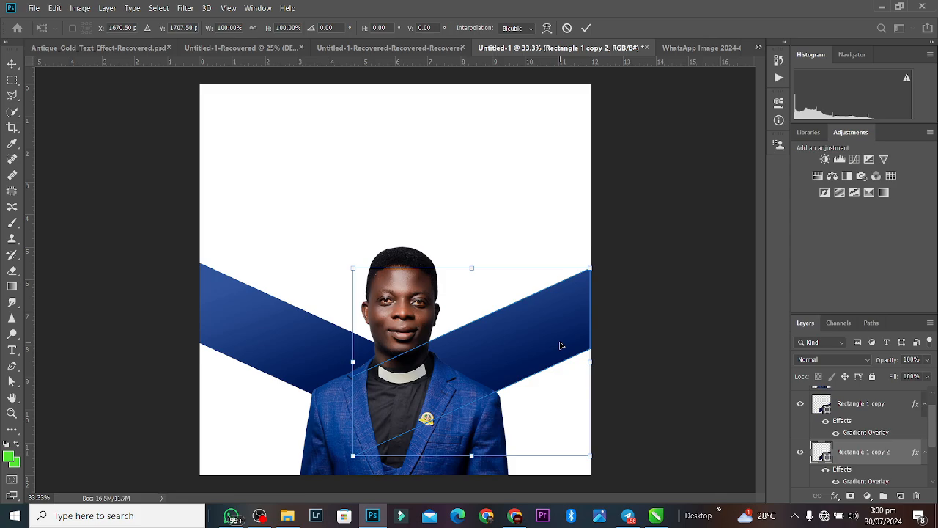
pyautogui.rightClick(560, 344)
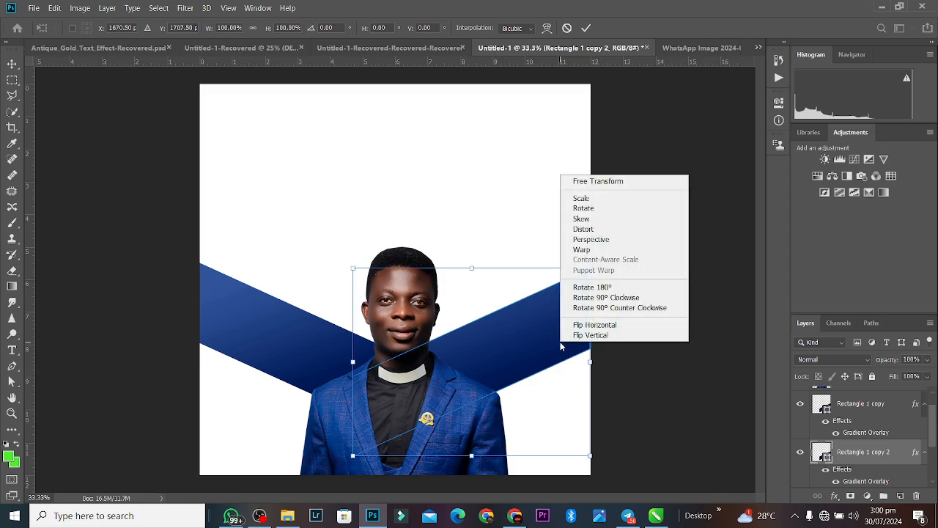
pyautogui.click(593, 232)
pyautogui.moveTo(592, 363); pyautogui.dragTo(593, 374)
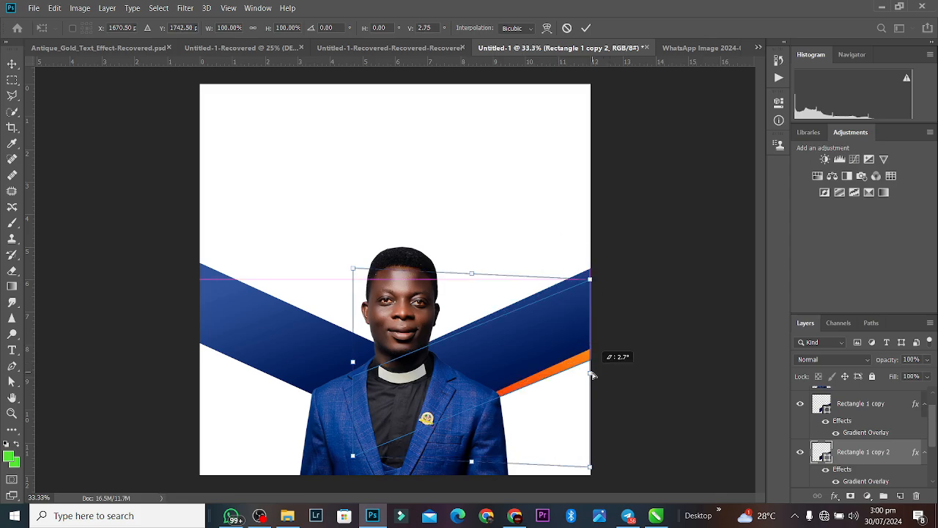
pyautogui.click(586, 28)
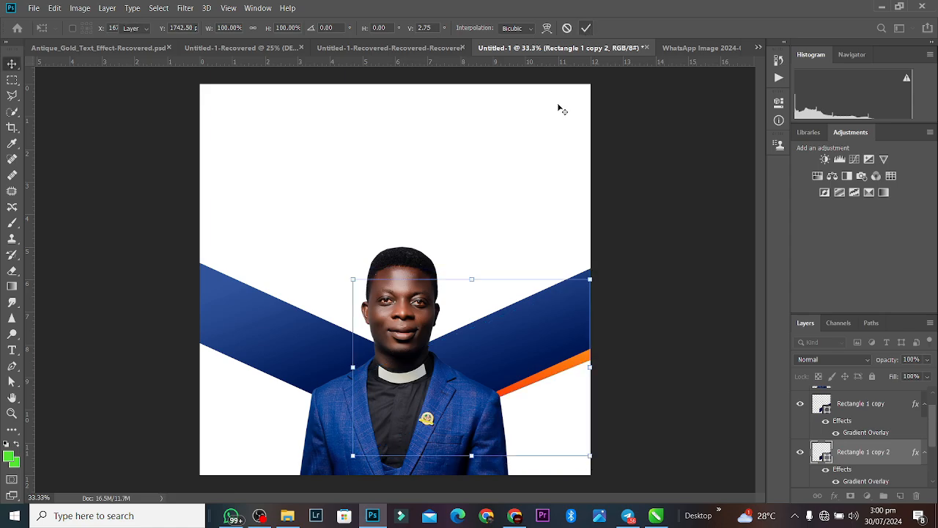
# Duplicate the orange band, flip the copy horizontally, and place it behind the left-hand blue band as a matching lower edge
pyautogui.hotkey('ctrl', 'j')
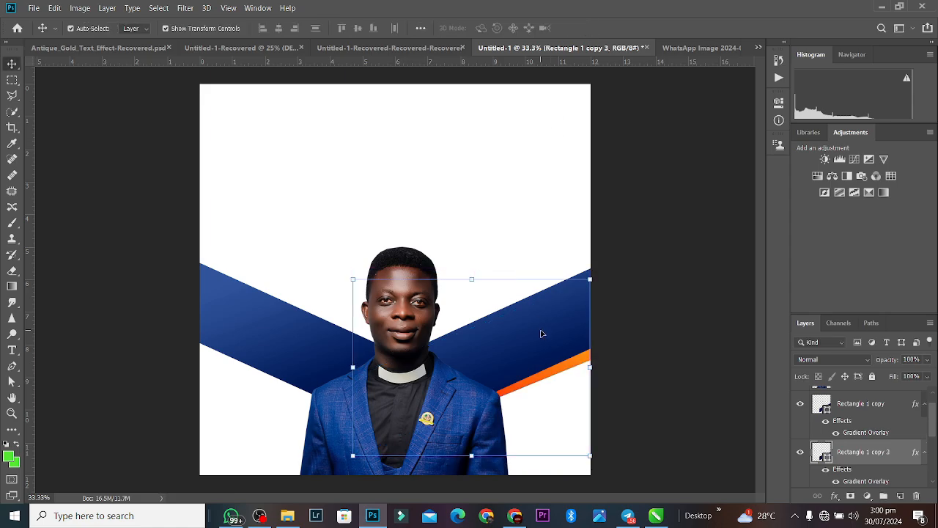
pyautogui.rightClick(542, 331)
pyautogui.press('Escape')
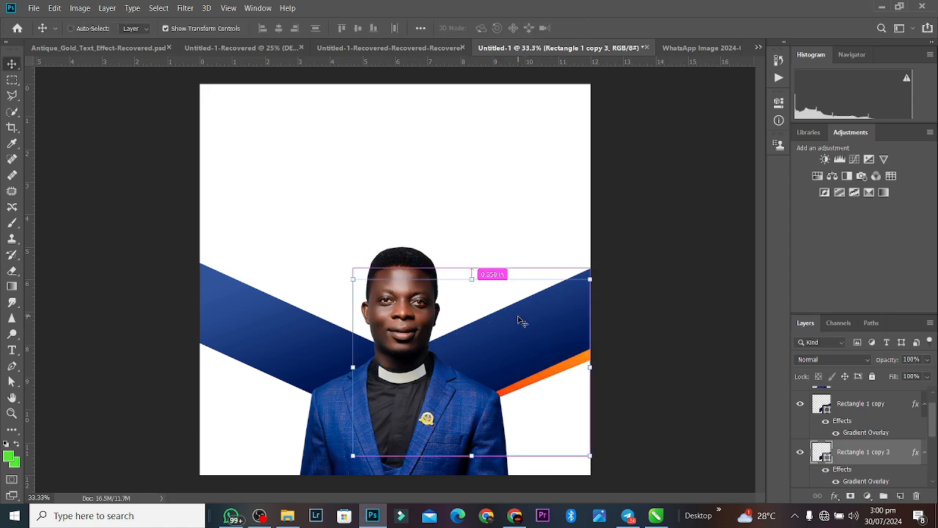
pyautogui.hotkey('ctrl', 't')
pyautogui.rightClick(519, 319)
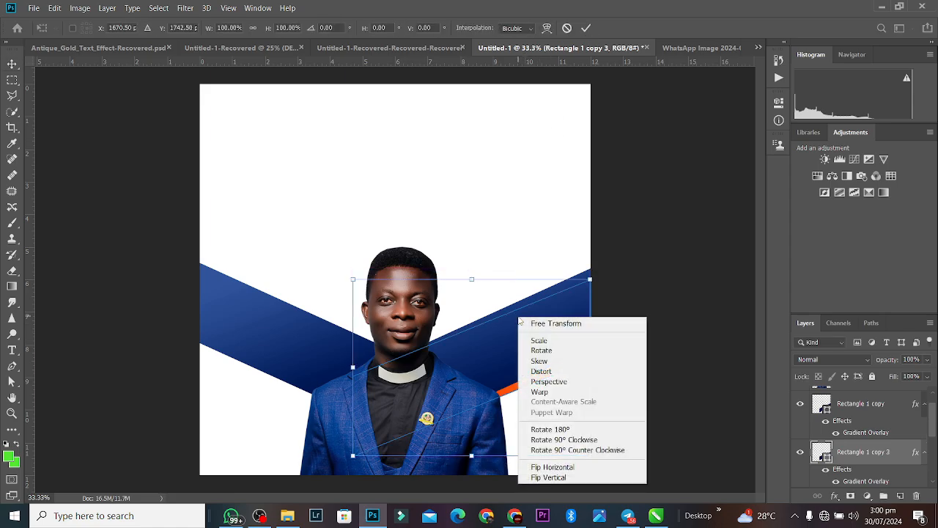
pyautogui.click(552, 467)
pyautogui.moveTo(551, 386); pyautogui.dragTo(379, 375)
pyautogui.press('Return')
pyautogui.hotkey('ctrl', '[')
pyautogui.hotkey('ctrl', '[')
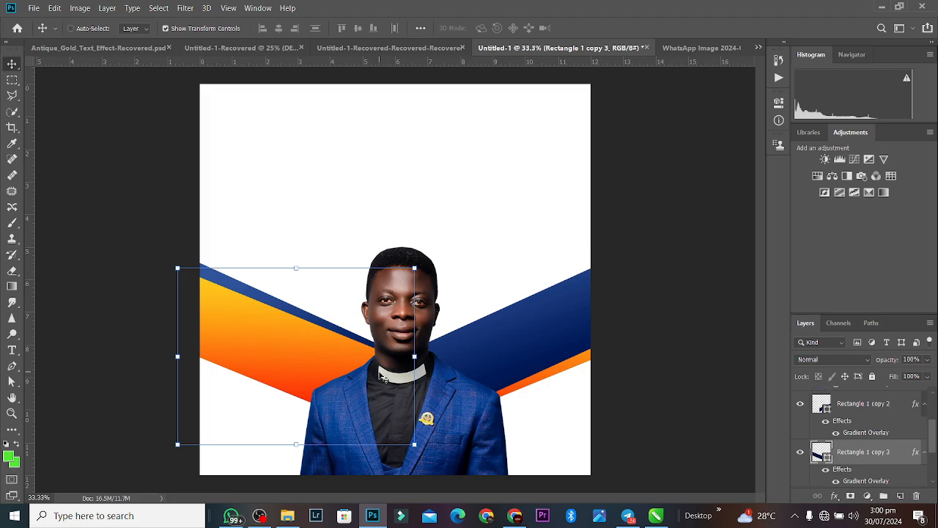
# Nudge the portrait slightly right and down between the bands, then deselect it
pyautogui.click(661, 296)
pyautogui.moveTo(395, 308); pyautogui.dragTo(403, 313)
pyautogui.click(638, 266)
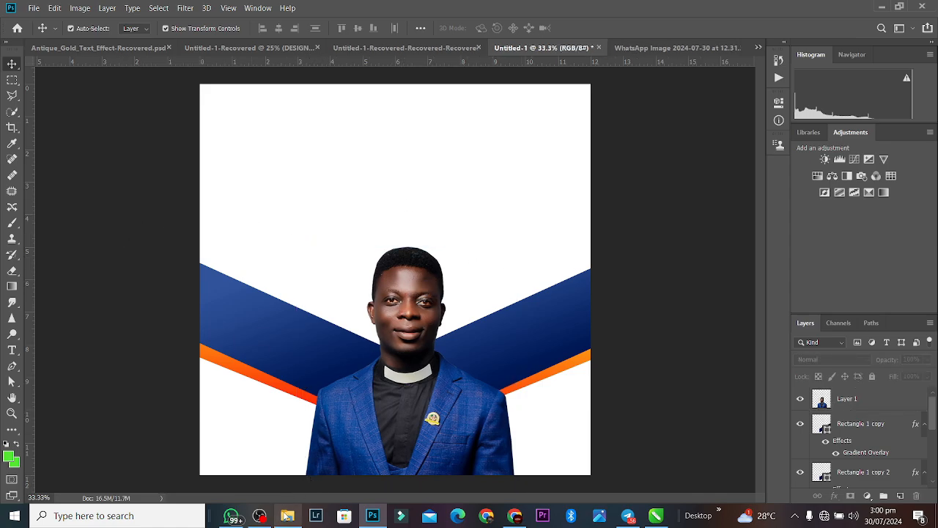
pyautogui.moveTo(288, 515)
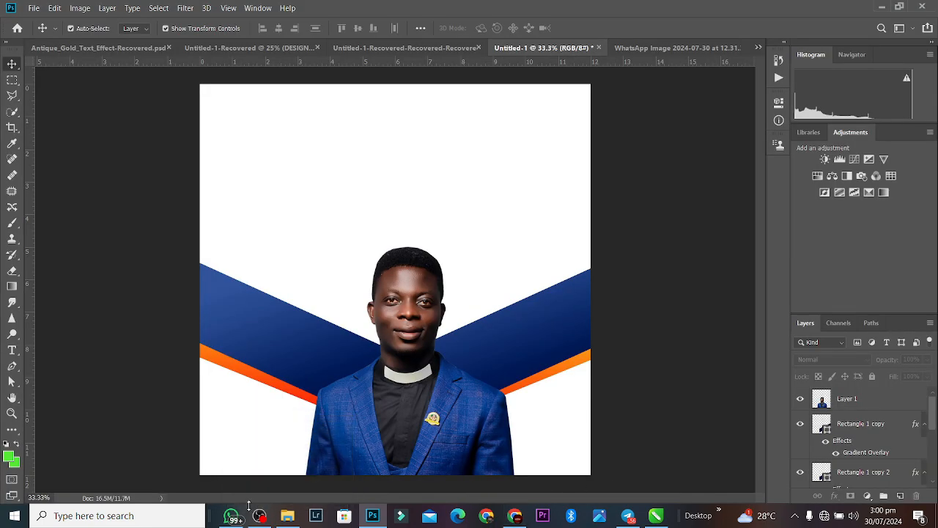
# Open the reference flyer in WhatsApp, then search the computer for "cac logo" and open the PNG's file location
pyautogui.click(235, 513)
pyautogui.click(350, 245)
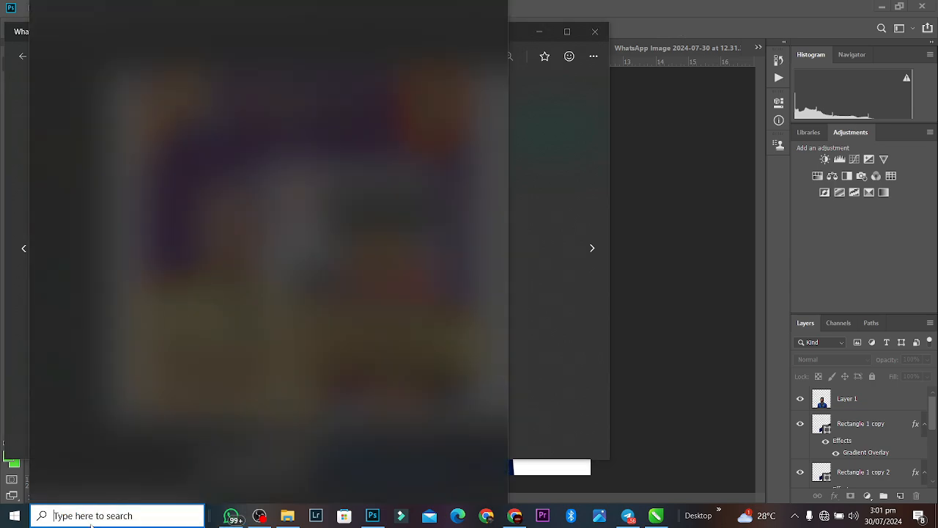
pyautogui.write('cac')
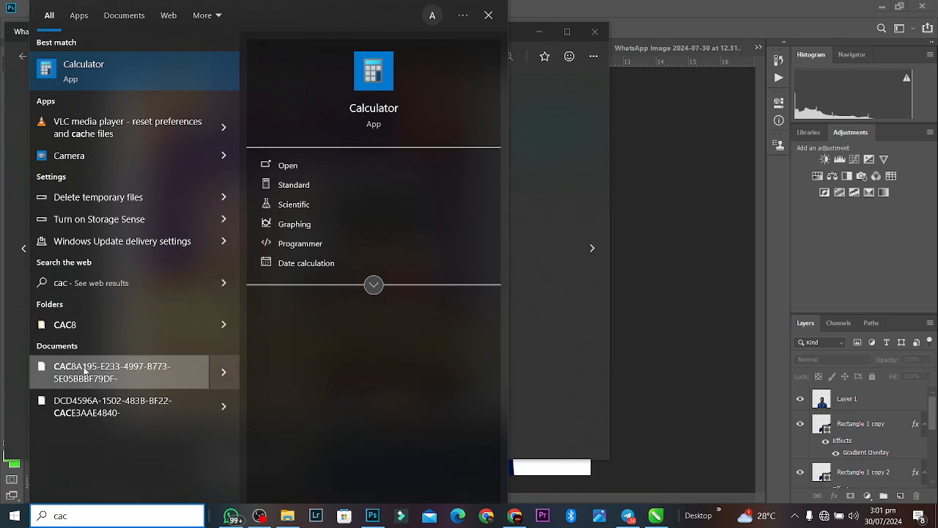
pyautogui.write(' lo')
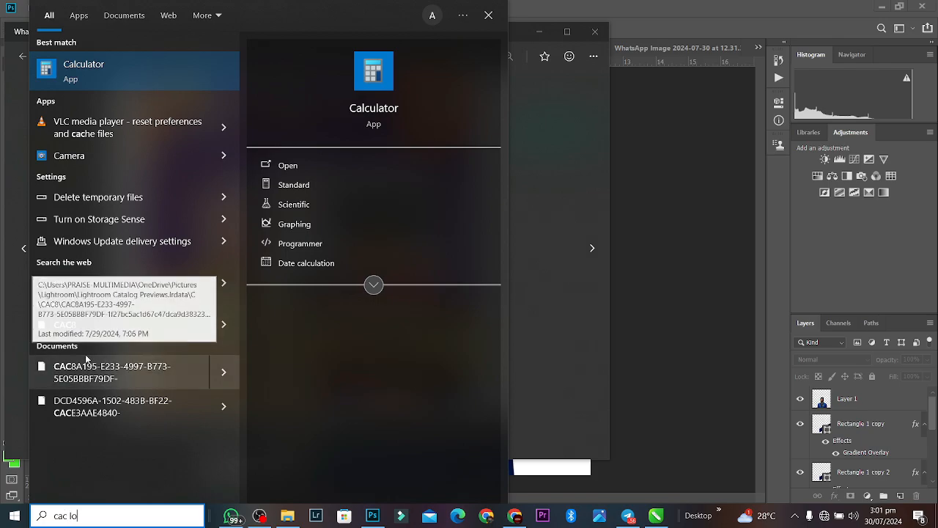
pyautogui.write('go')
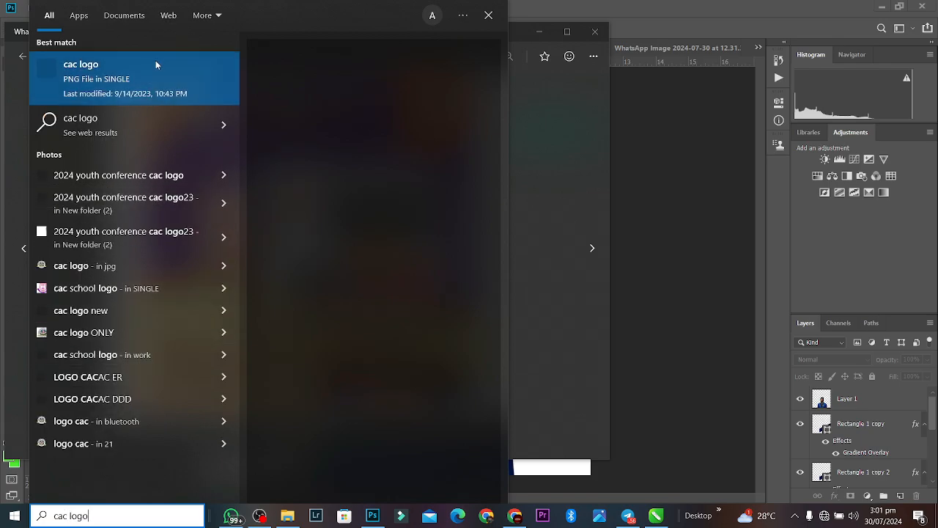
pyautogui.rightClick(144, 75)
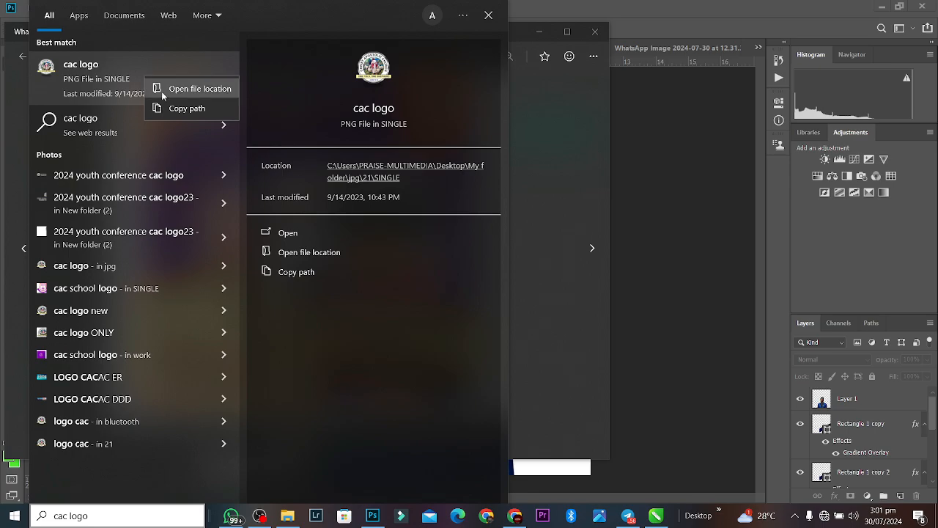
pyautogui.click(170, 91)
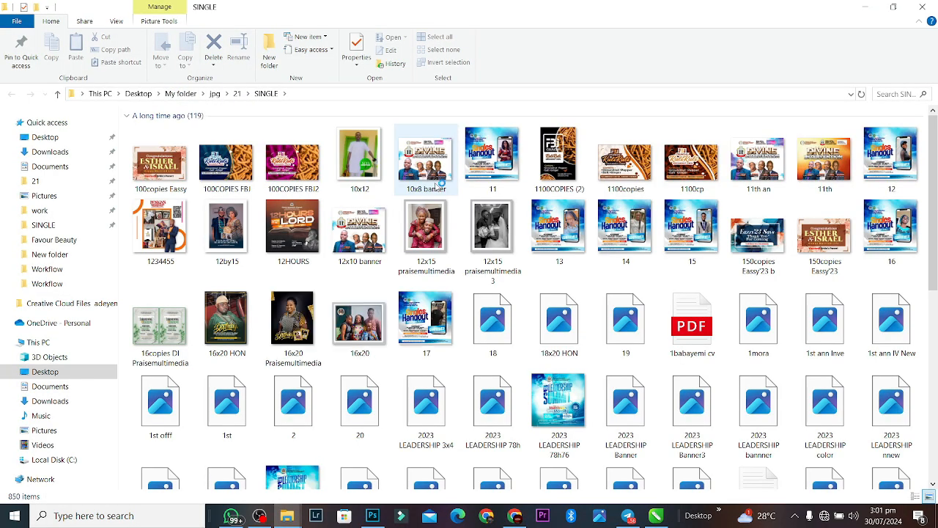
# Check the reference flyer's theme and, back in Photoshop, add the two-line text "GOD FAVOUR" above the portrait in Mortend Bold, 12 pt
pyautogui.hotkey('alt', 'Tab')
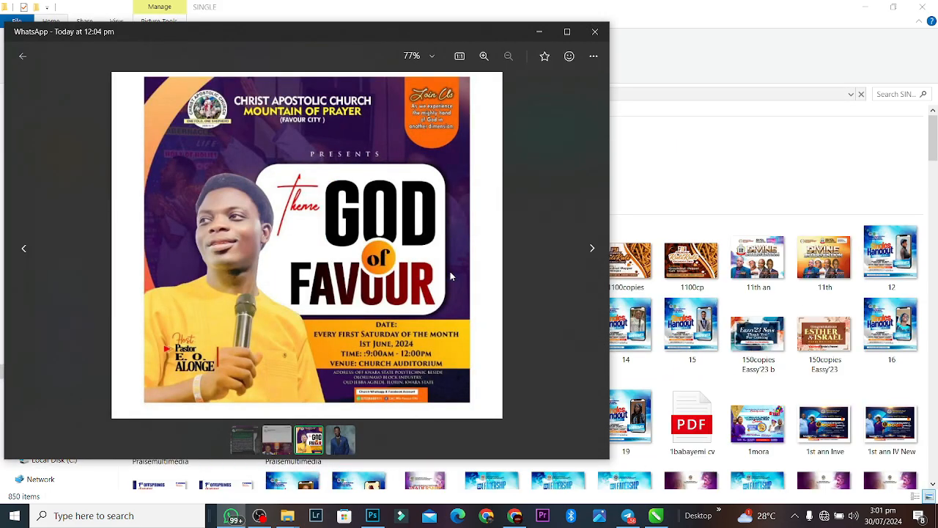
pyautogui.hotkey('alt', 'Tab')
pyautogui.hotkey('alt', 'Tab')
pyautogui.hotkey('alt', 'Tab')
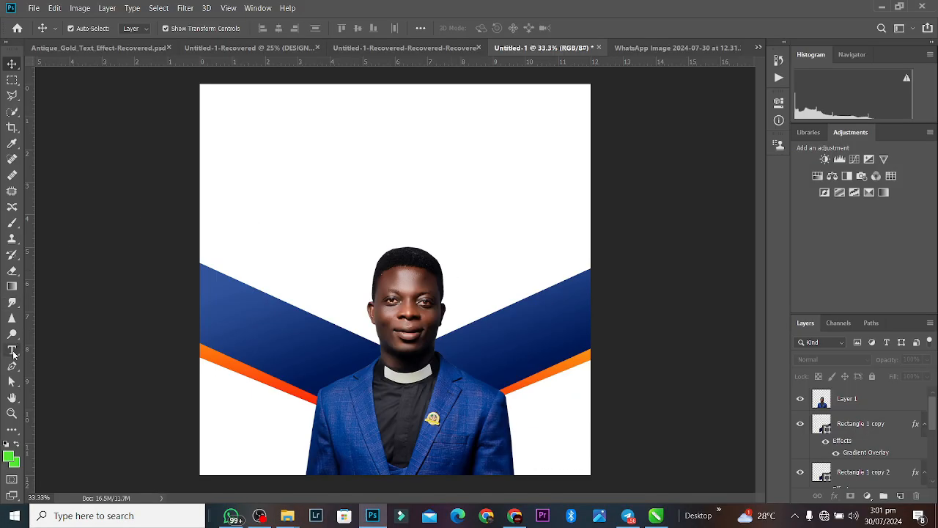
pyautogui.click(11, 350)
pyautogui.click(315, 191)
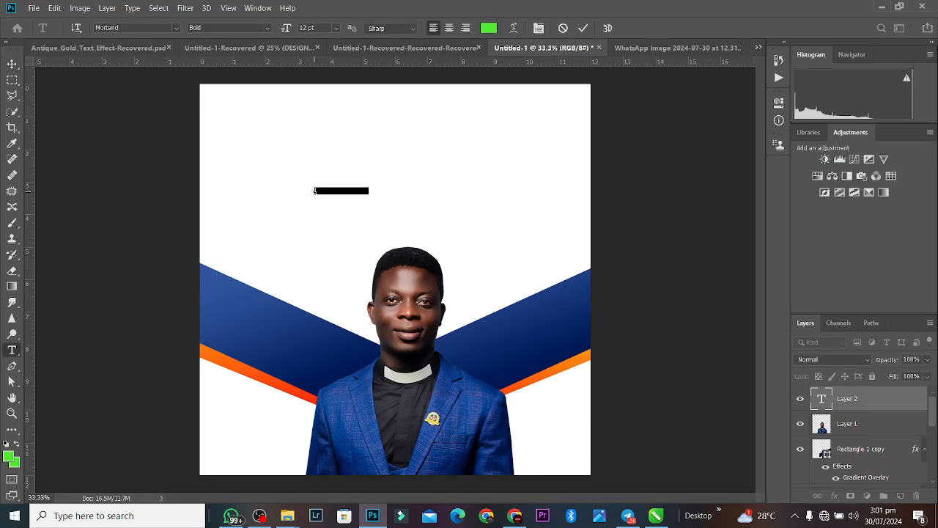
pyautogui.write('ha')
pyautogui.click(489, 29)
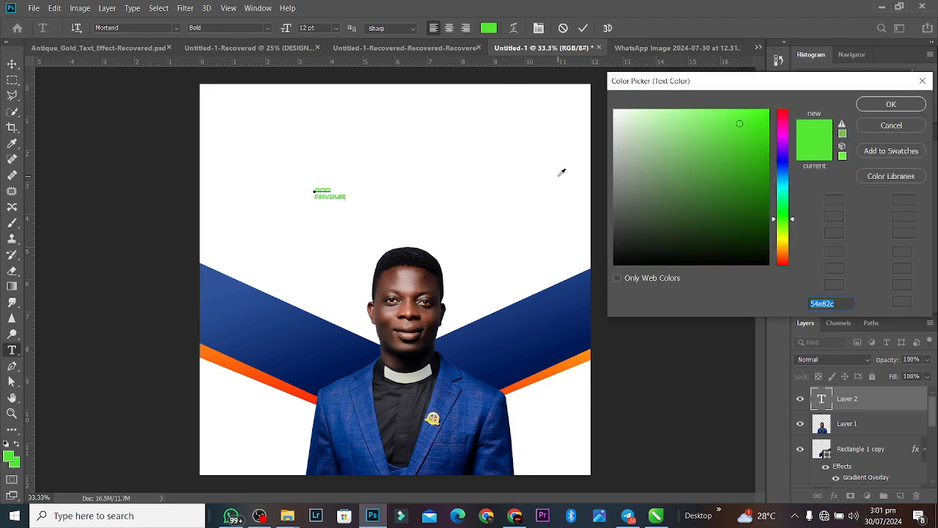
pyautogui.click(891, 105)
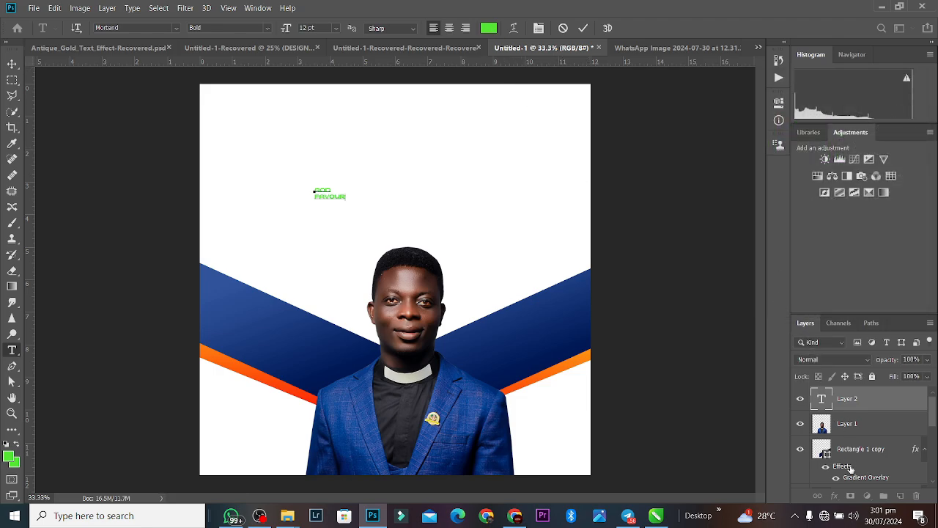
# Copy the gradient layer style from the right-hand blue band and paste it onto the GOD FAVOUR text layer
pyautogui.moveTo(933, 420); pyautogui.dragTo(933, 431)
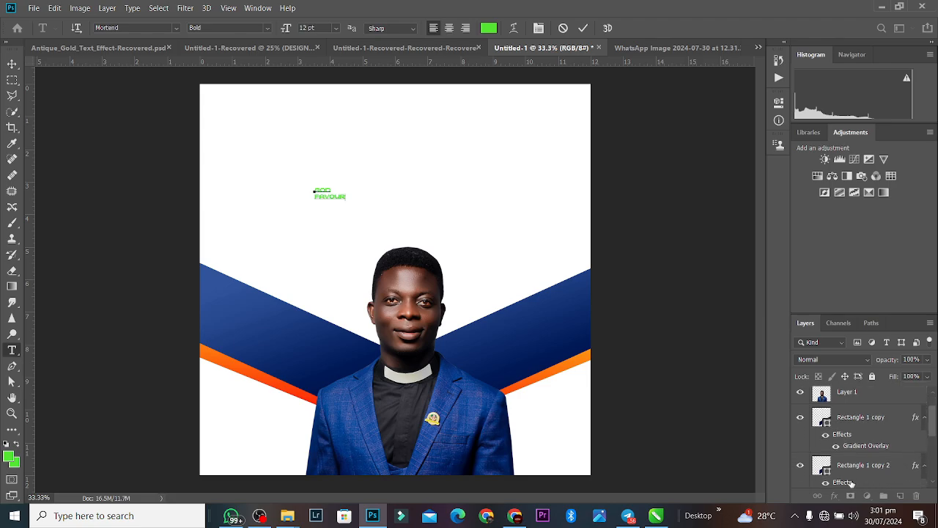
pyautogui.click(851, 483)
pyautogui.hotkey('alt', 'Tab')
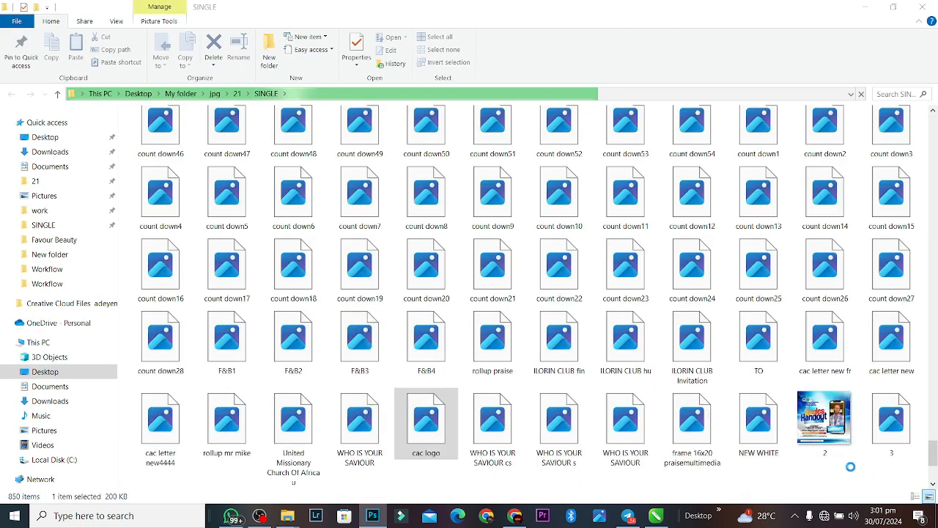
pyautogui.hotkey('alt', 'Tab')
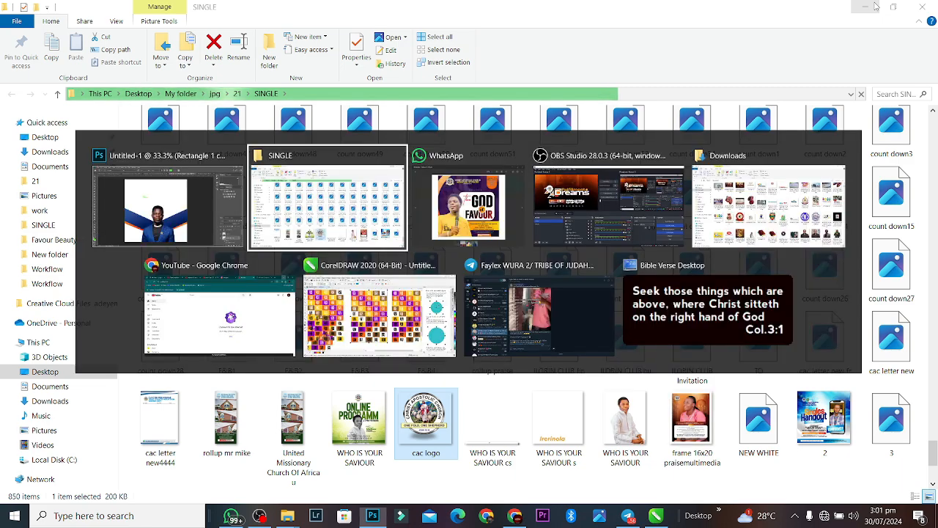
pyautogui.hotkey('alt', 'Tab')
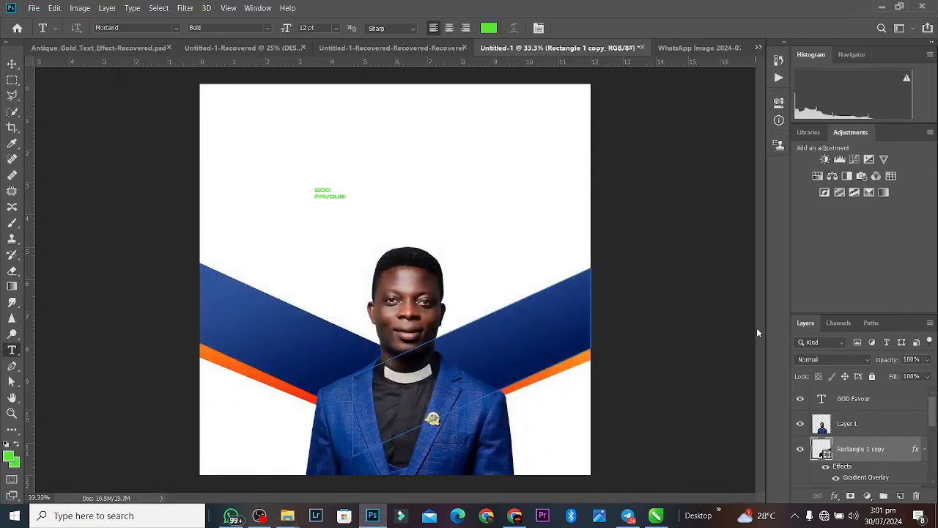
pyautogui.rightClick(855, 470)
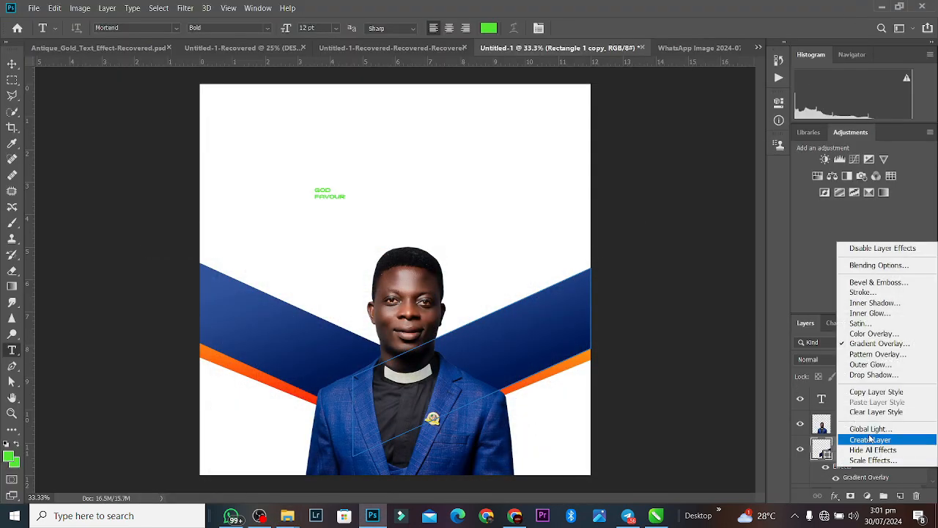
pyautogui.click(877, 393)
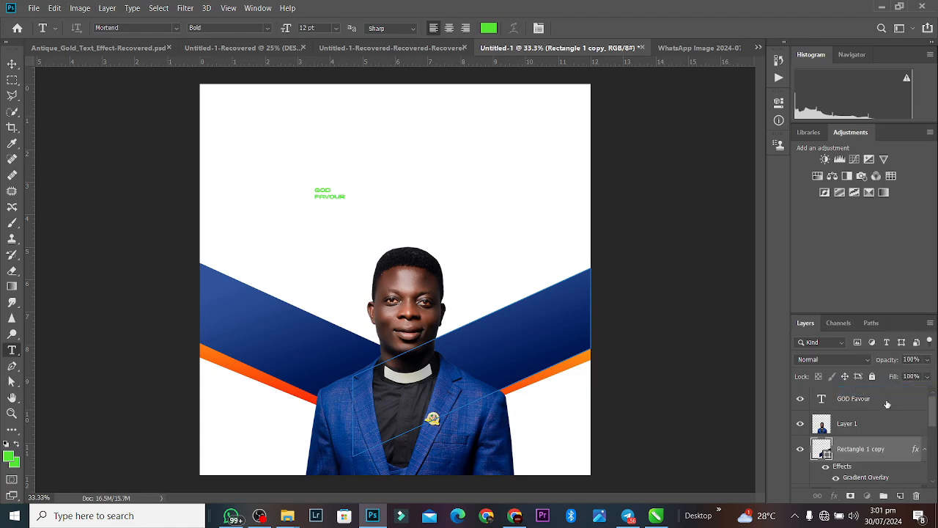
pyautogui.click(886, 404)
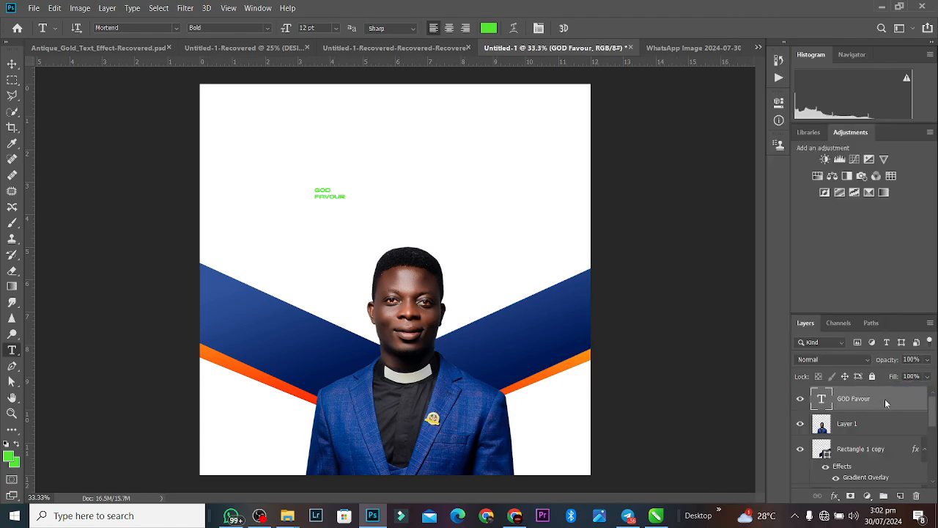
pyautogui.rightClick(885, 399)
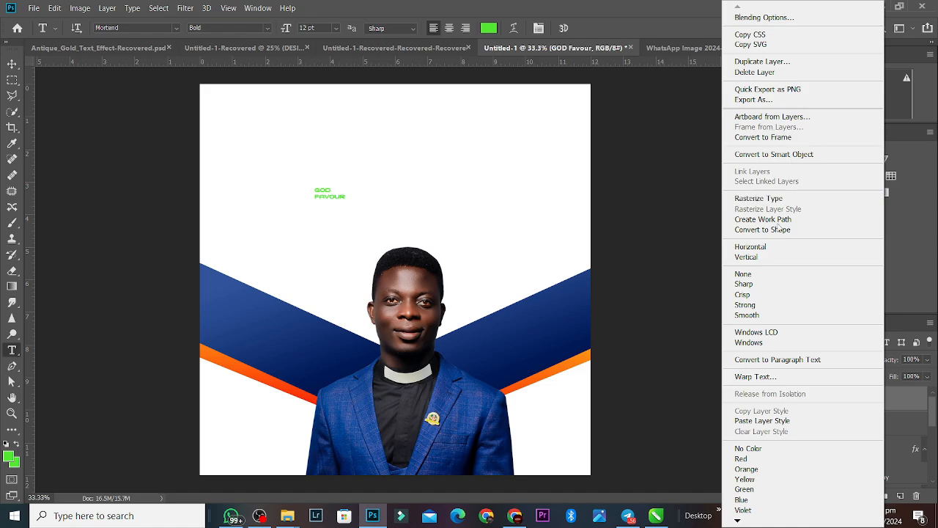
pyautogui.click(740, 422)
# Scale the GOD FAVOUR text up to about 628% and place it just above the man's head
pyautogui.click(13, 66)
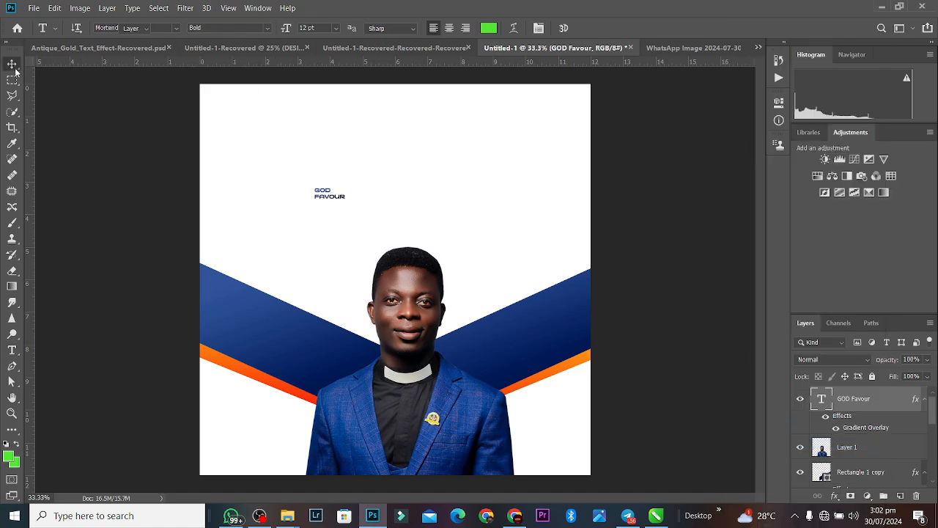
pyautogui.moveTo(348, 183); pyautogui.dragTo(506, 116)
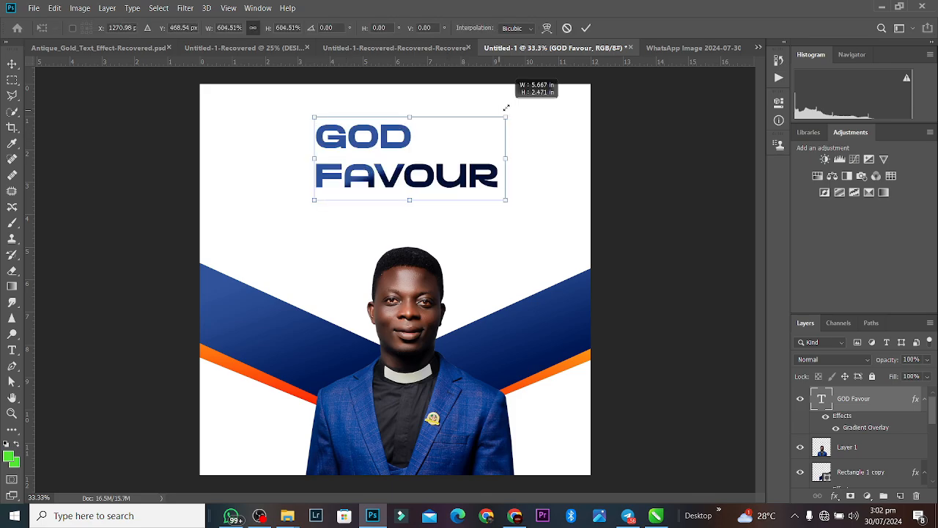
pyautogui.moveTo(440, 182); pyautogui.dragTo(439, 219)
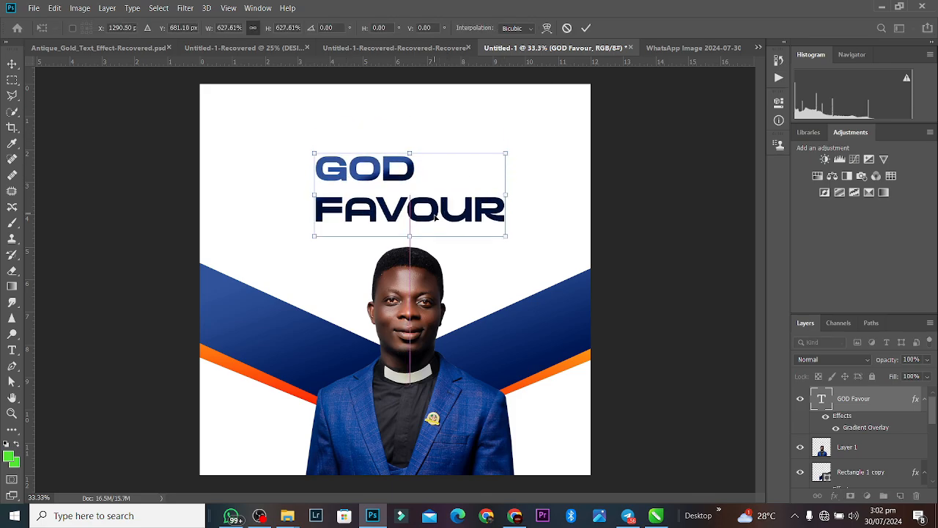
pyautogui.click(586, 28)
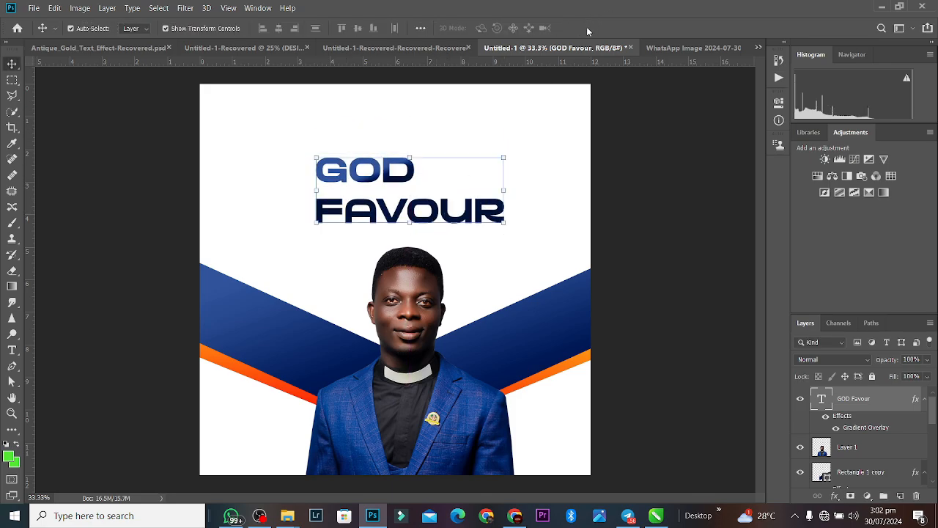
# Tighten the GOD FAVOUR text to a leading of 59.64 pt and a tracking of -100
pyautogui.click(780, 103)
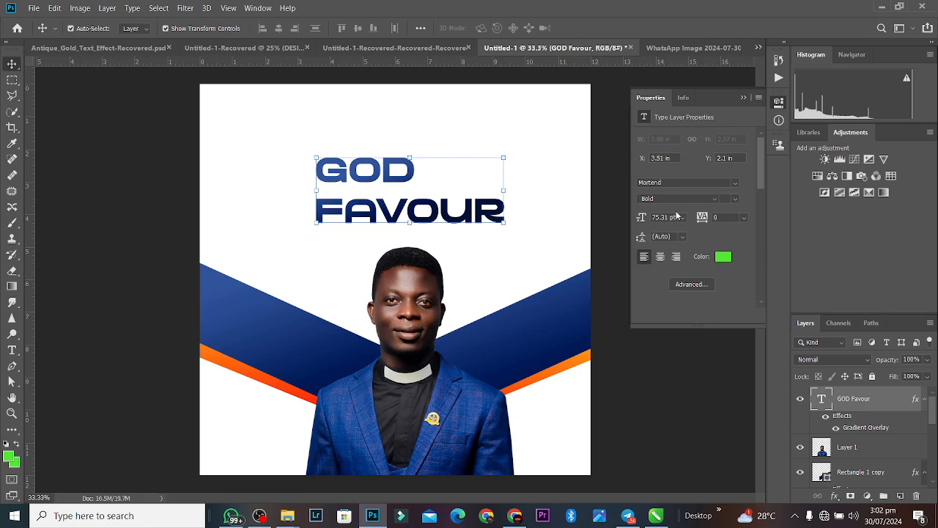
pyautogui.moveTo(641, 239); pyautogui.dragTo(622, 241)
pyautogui.moveTo(702, 218); pyautogui.dragTo(702, 220)
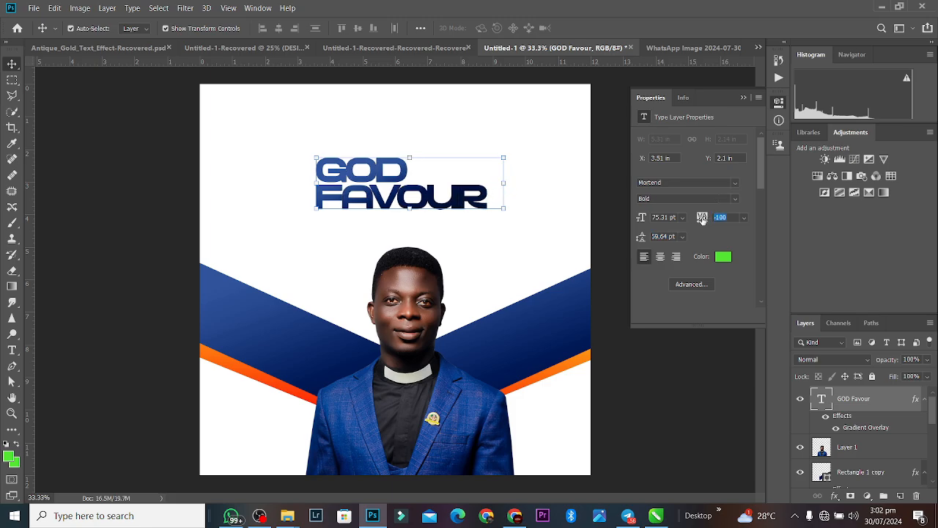
pyautogui.click(520, 151)
# Set the font size of the word GOD in the title to 98 pt and commit the text edit
pyautogui.doubleClick(438, 207)
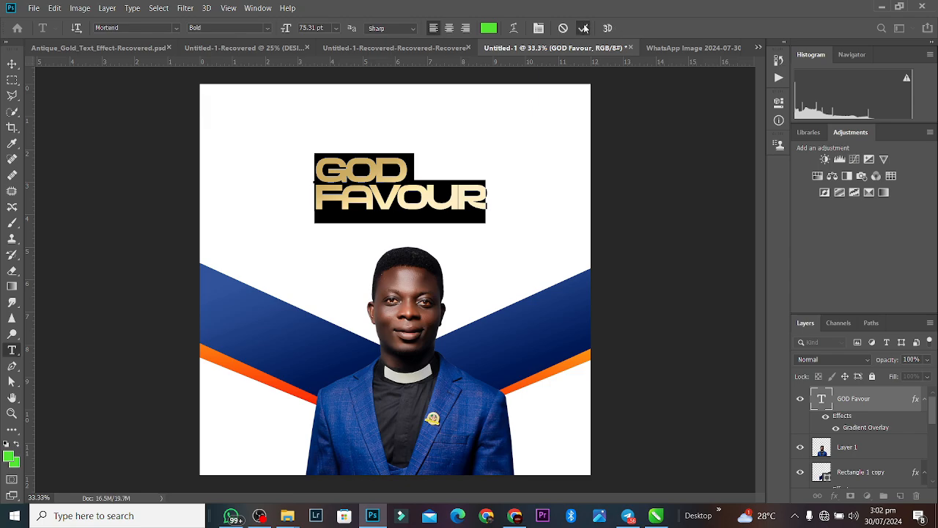
pyautogui.click(412, 154)
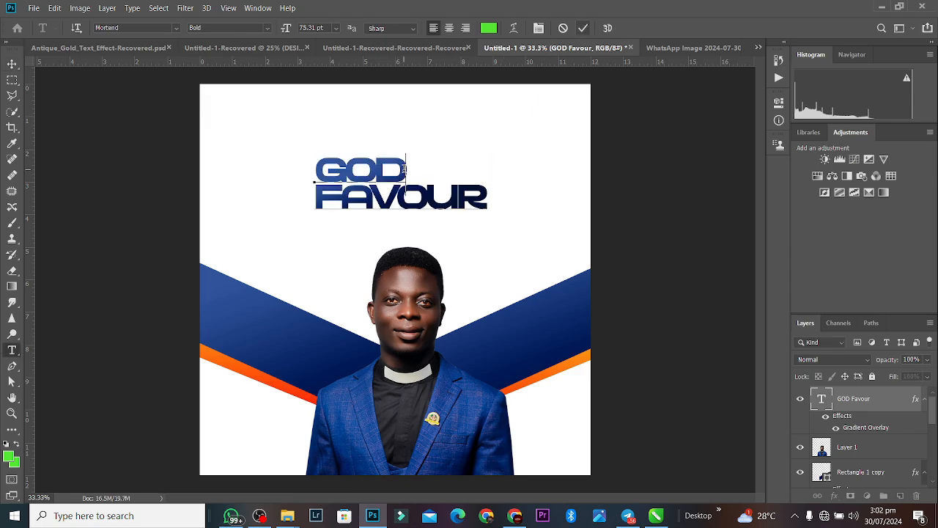
pyautogui.moveTo(402, 170); pyautogui.dragTo(320, 169)
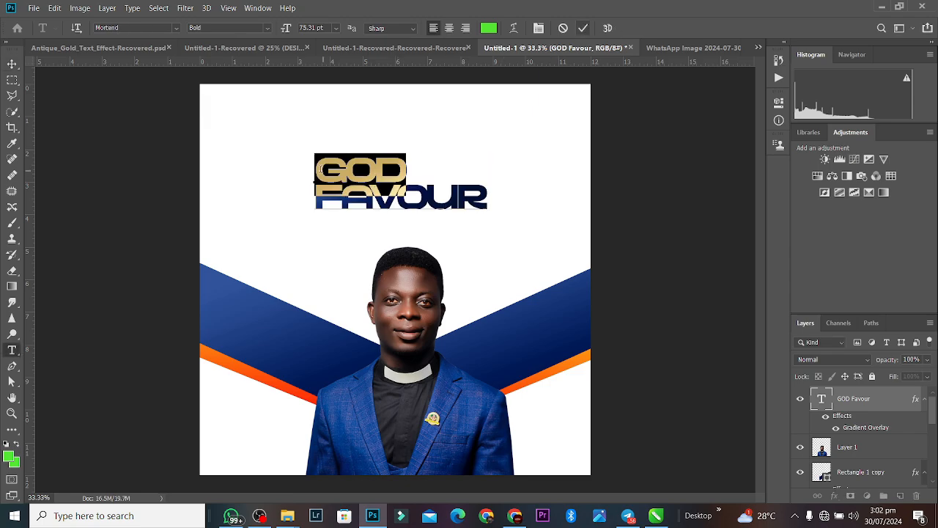
pyautogui.click(336, 27)
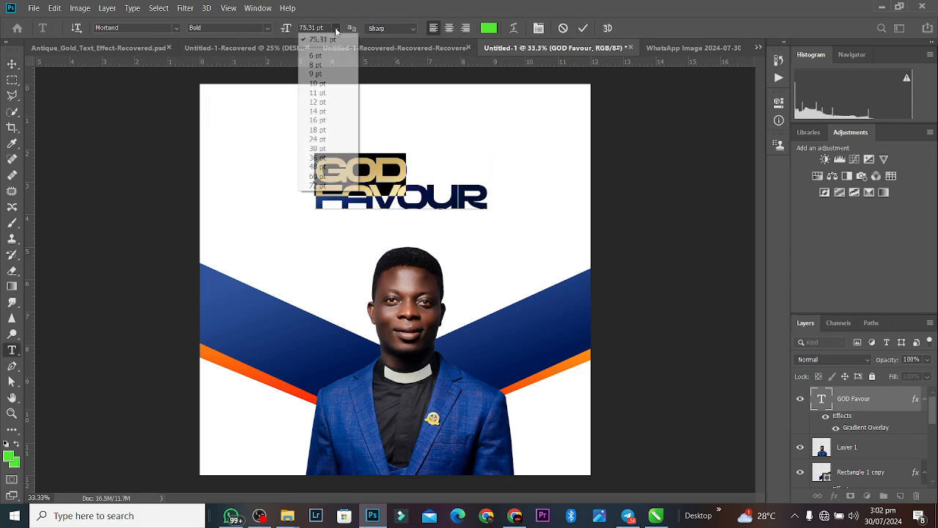
pyautogui.click(318, 186)
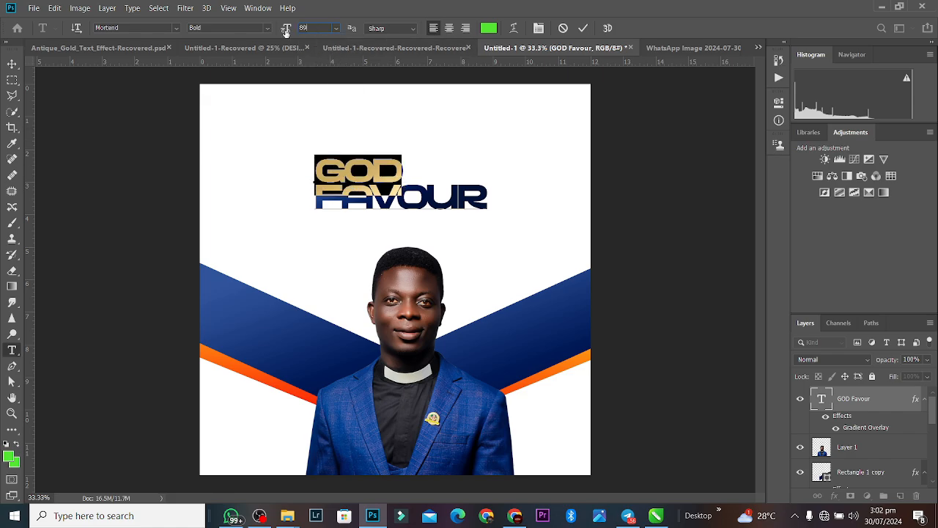
pyautogui.press('Return')
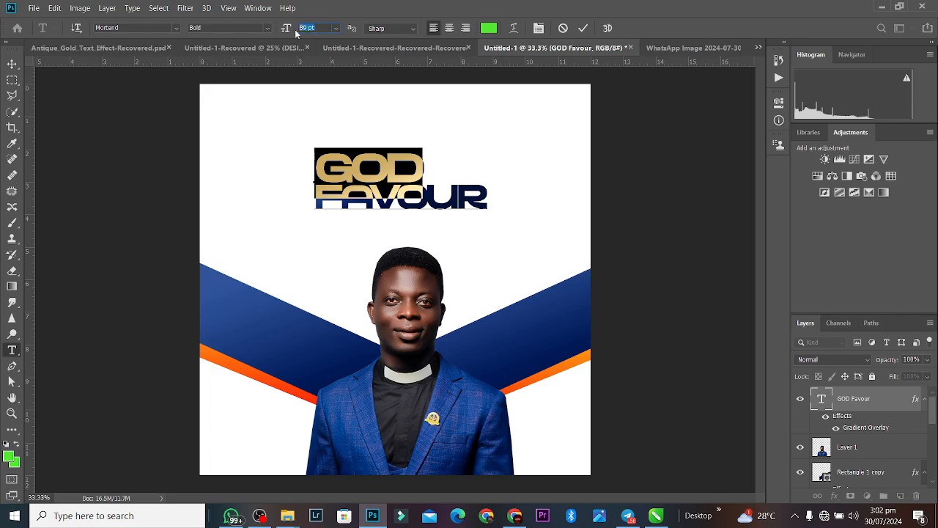
pyautogui.write('95')
pyautogui.press('Return')
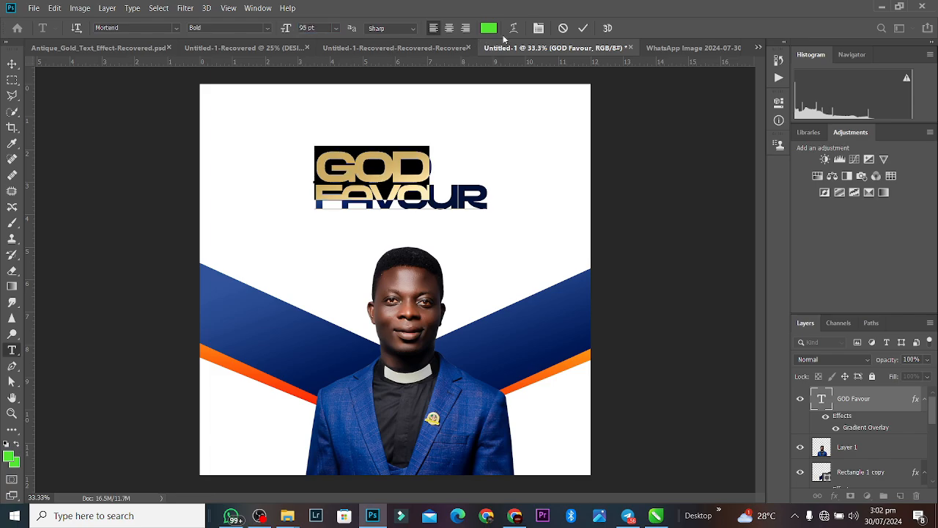
pyautogui.click(583, 28)
# Skew the GOD FAVOUR title vertically by -5.65° and scale it to about 128%, placing it directly above the man's head
pyautogui.press('v')
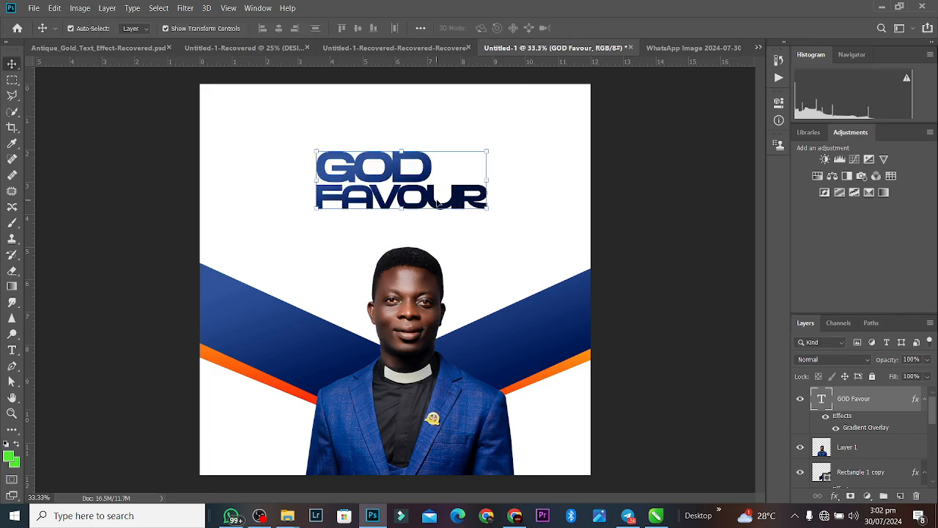
pyautogui.hotkey('ctrl', 't')
pyautogui.rightClick(437, 202)
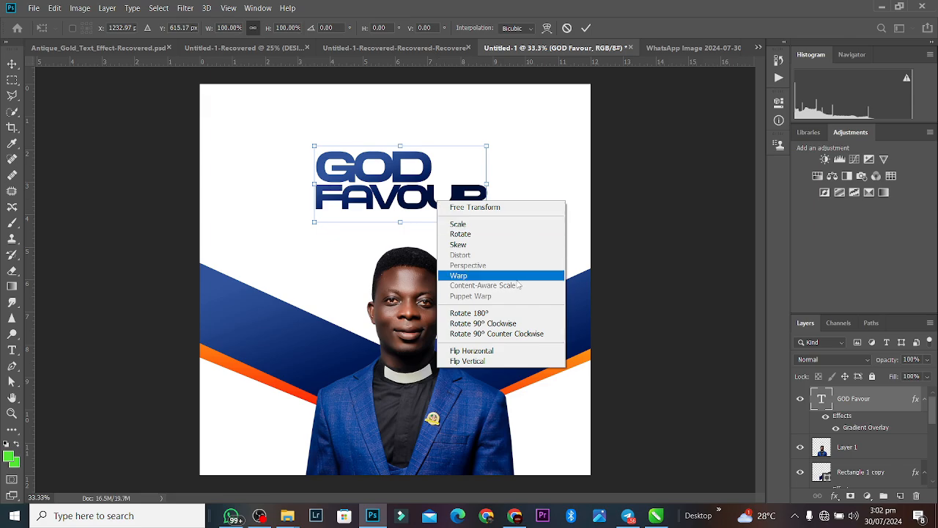
pyautogui.click(484, 244)
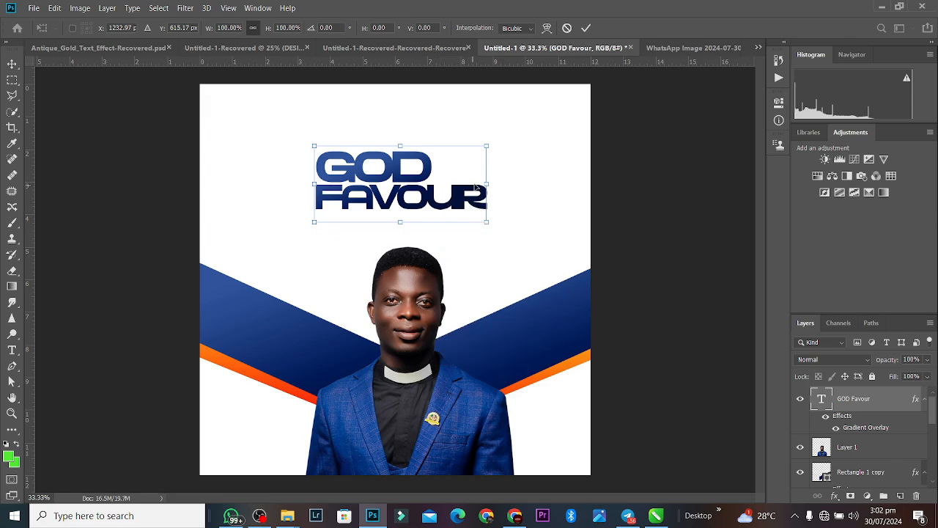
pyautogui.moveTo(490, 189); pyautogui.dragTo(473, 233)
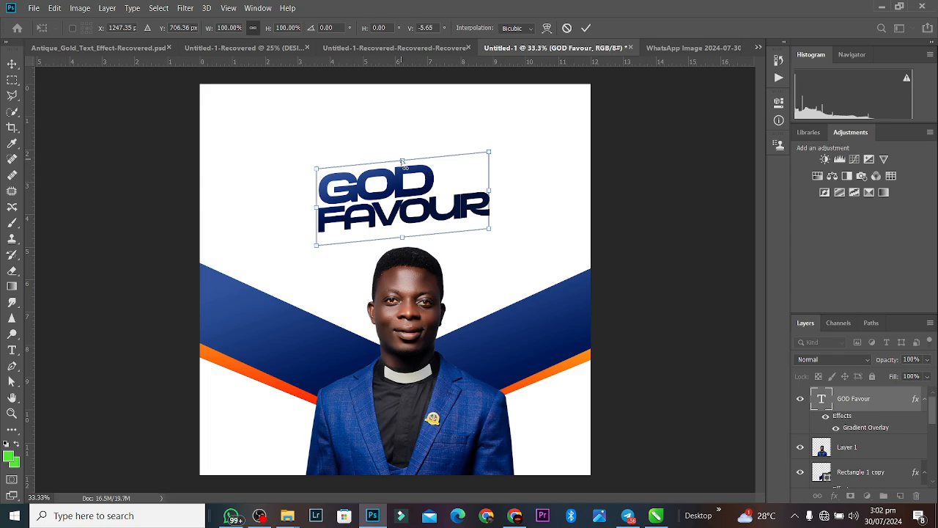
pyautogui.click(586, 28)
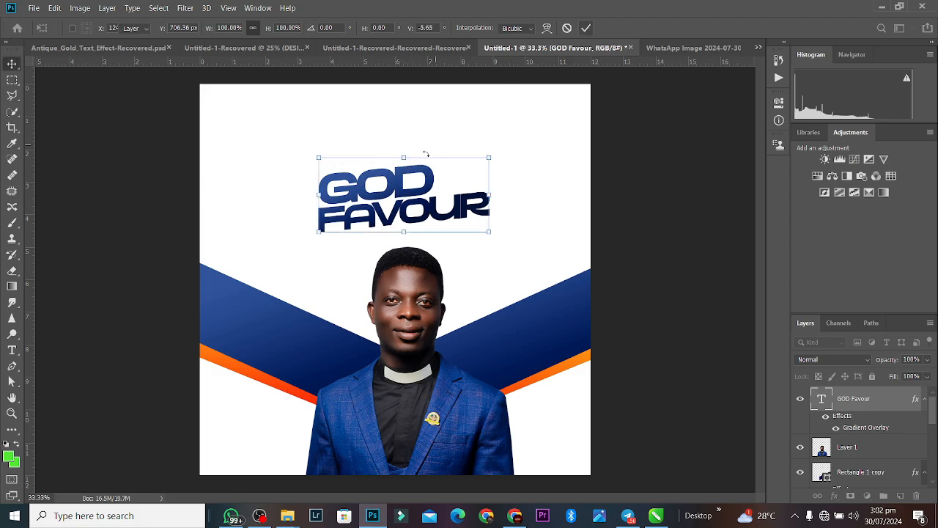
pyautogui.moveTo(404, 153); pyautogui.dragTo(407, 189)
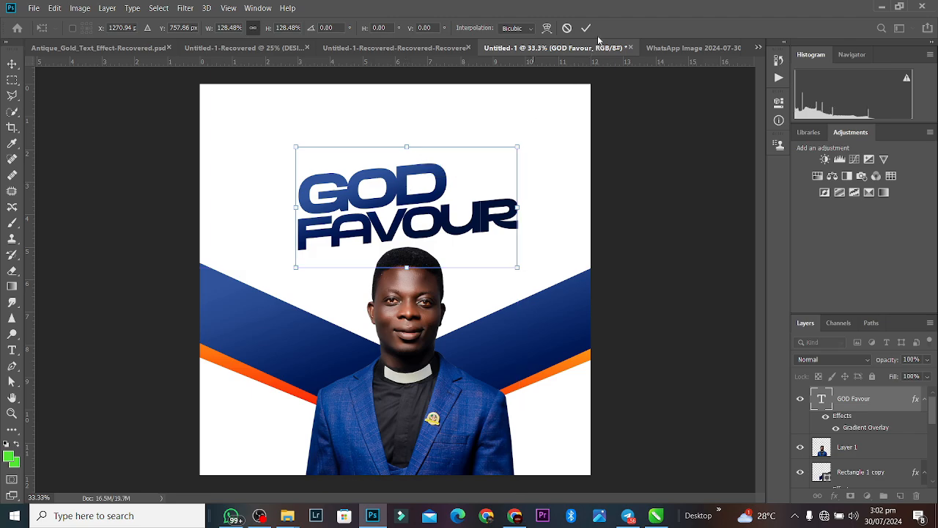
pyautogui.click(586, 27)
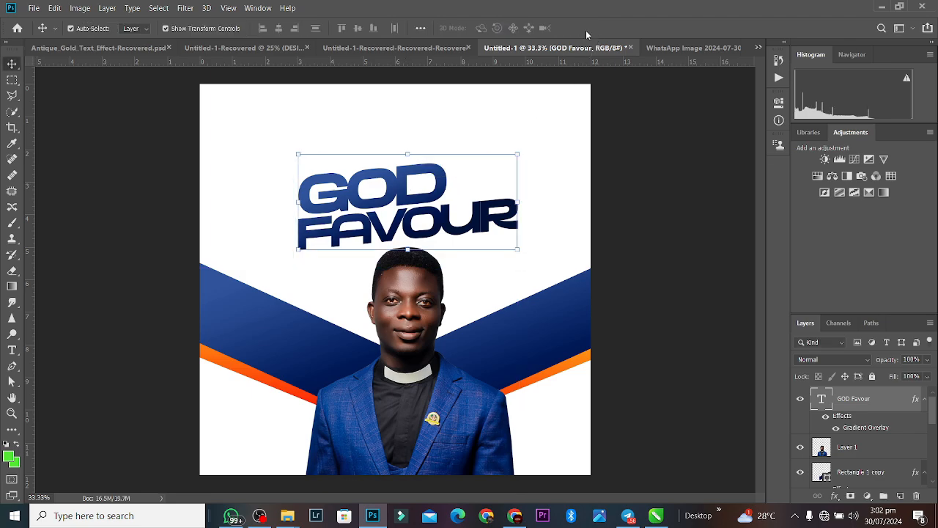
# Delete the word FAVOUR and its line break from the title text, keeping only GOD
pyautogui.doubleClick(487, 211)
pyautogui.moveTo(517, 220); pyautogui.dragTo(296, 233)
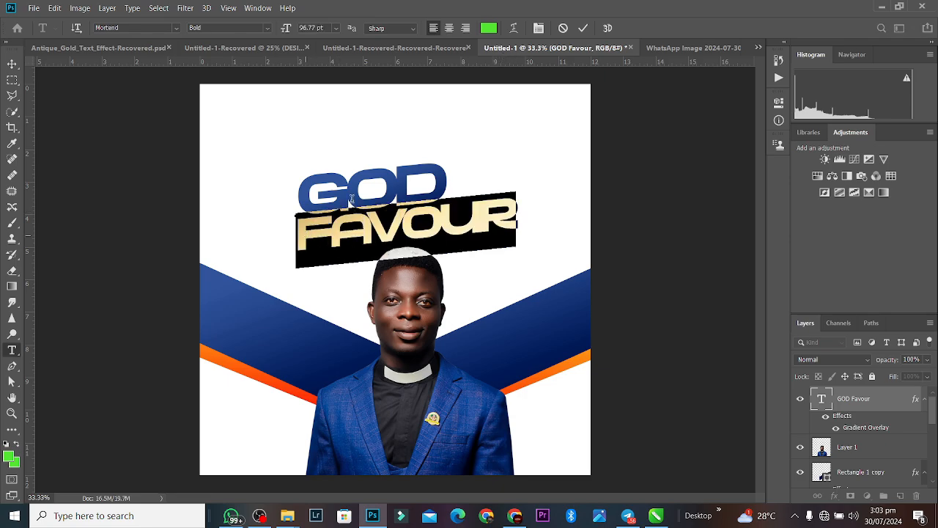
pyautogui.press('BackSpace')
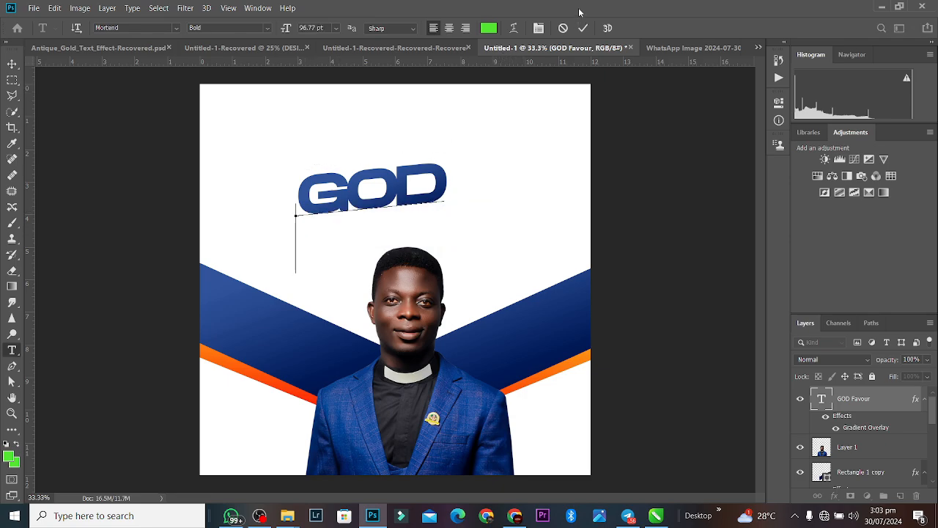
pyautogui.press('BackSpace')
pyautogui.click(582, 28)
# Duplicate the GOD text layer and place the copy directly beneath the original word
pyautogui.press('v')
pyautogui.hotkey('ctrl', 'j')
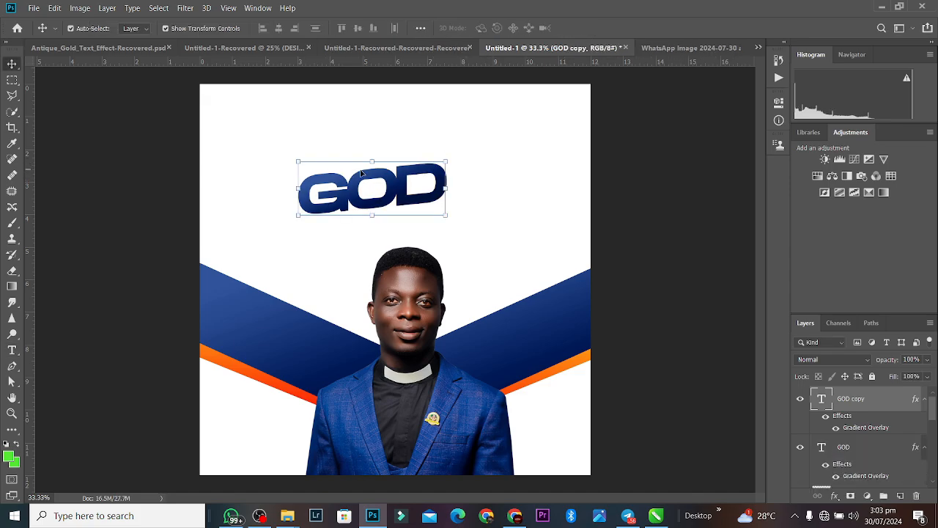
pyautogui.doubleClick(372, 212)
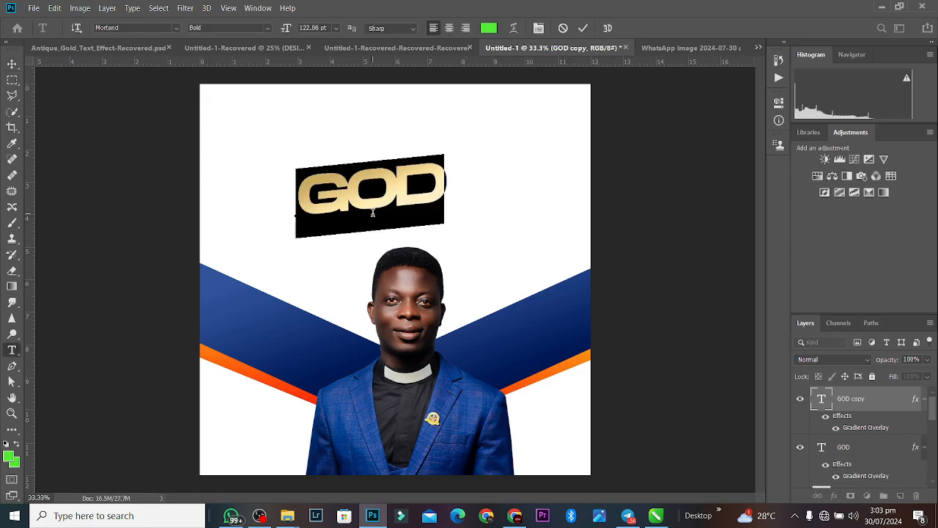
pyautogui.click(582, 28)
pyautogui.press('v')
pyautogui.moveTo(422, 185); pyautogui.dragTo(422, 214)
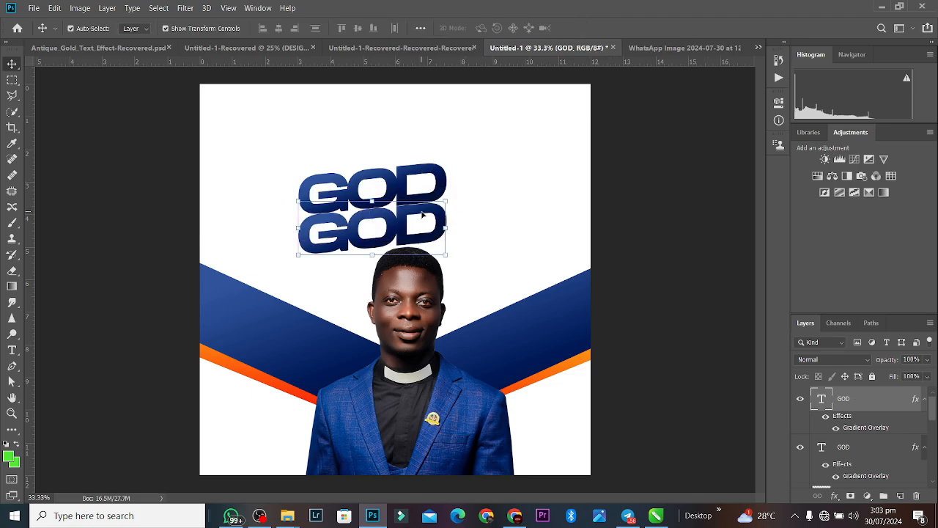
# Replace the lower GOD text with FAVOUR and set its font size to 120 pt
pyautogui.doubleClick(422, 214)
pyautogui.write('FAVOUR')
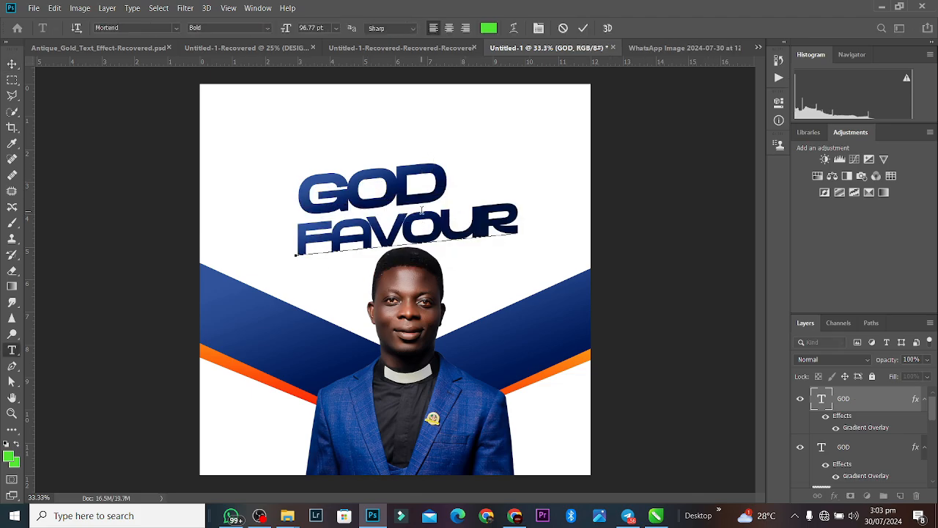
pyautogui.hotkey('ctrl', 'a')
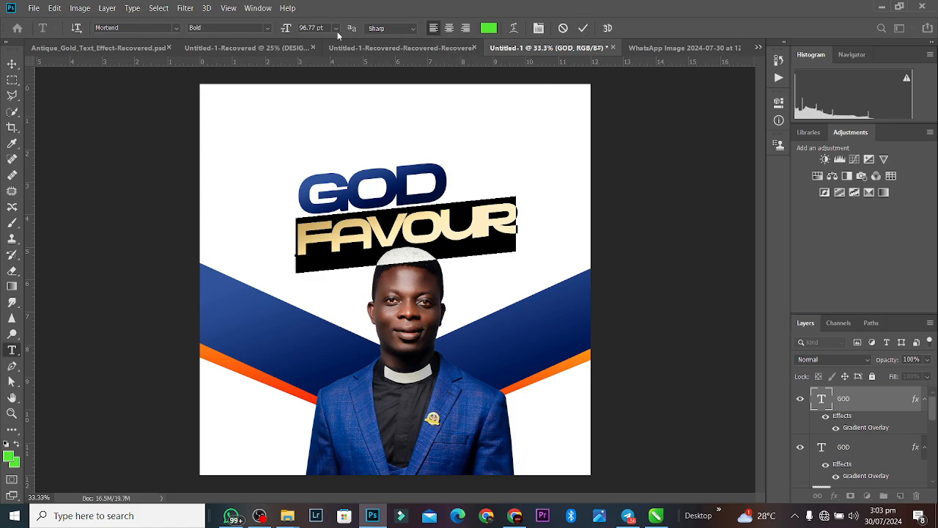
pyautogui.moveTo(299, 34); pyautogui.dragTo(290, 42)
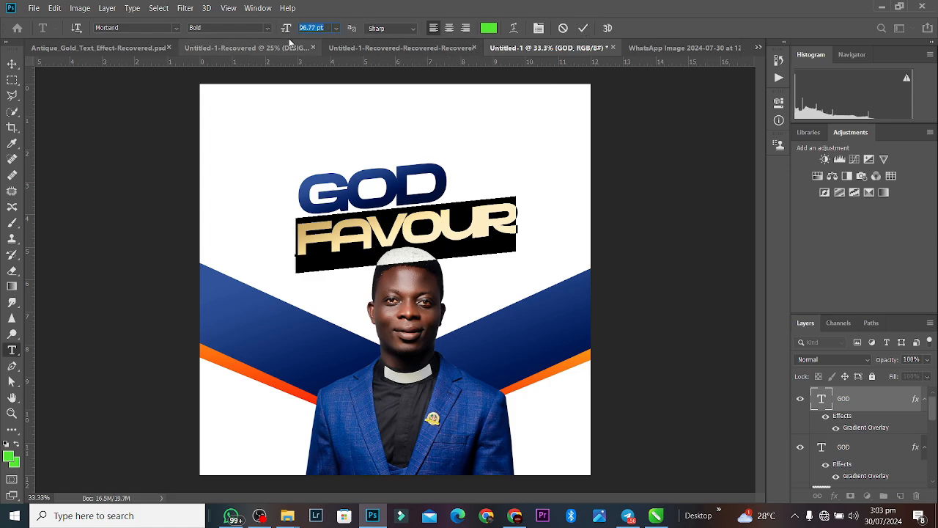
pyautogui.write('120')
pyautogui.press('Return')
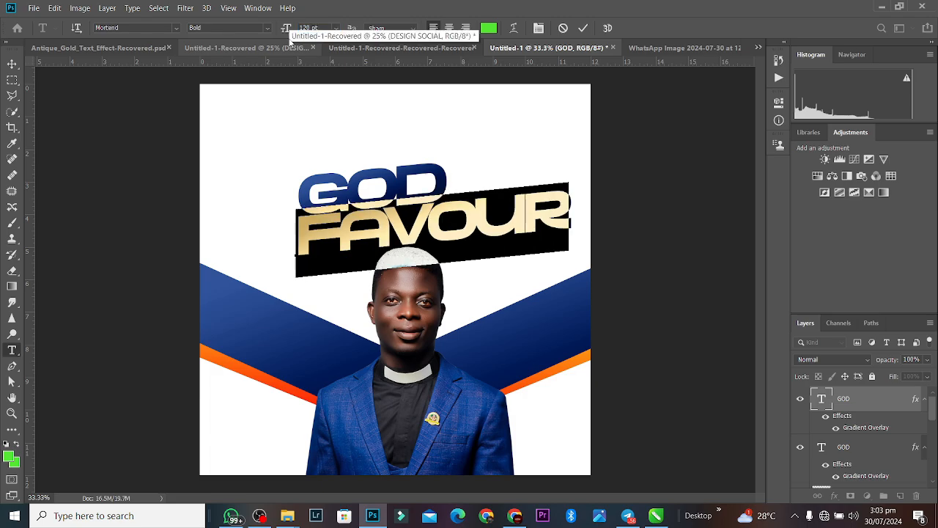
pyautogui.click(583, 28)
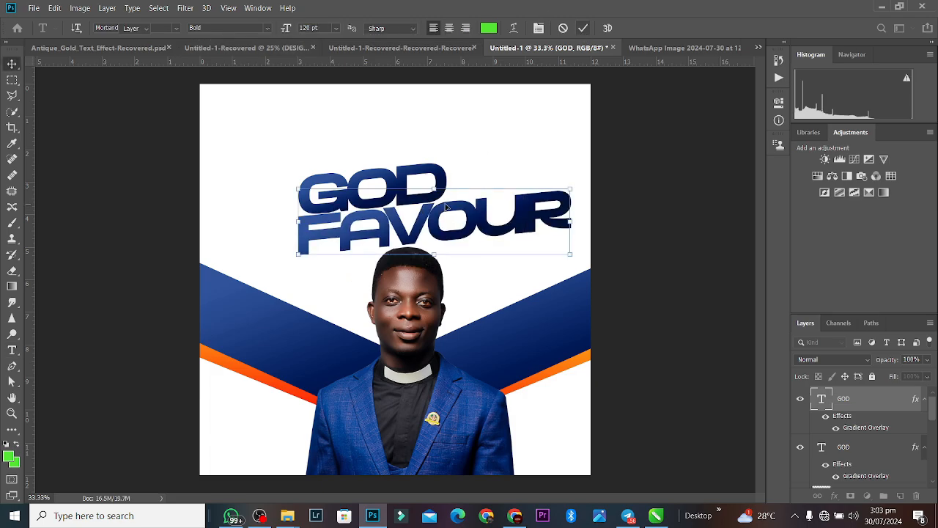
pyautogui.press('v')
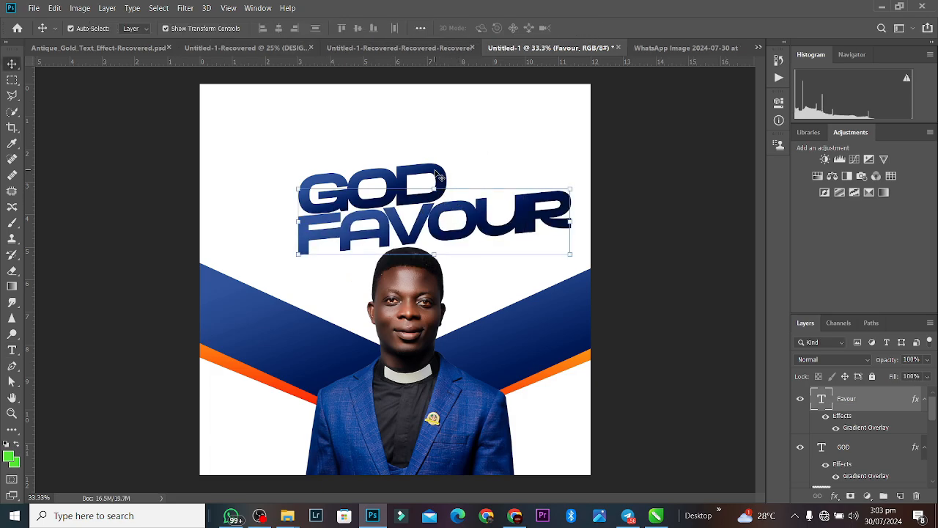
# Shift both title words left to centre them over the man, and enlarge GOD to about 129% just above FAVOUR
pyautogui.keyDown('shift'); pyautogui.click(438, 176); pyautogui.keyUp('shift')
pyautogui.moveTo(437, 175); pyautogui.dragTo(413, 178)
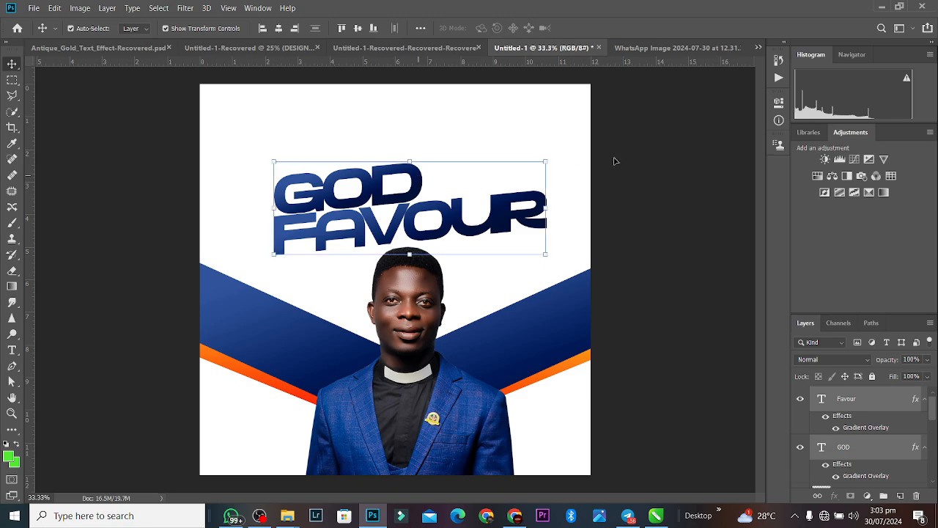
pyautogui.click(500, 216)
pyautogui.click(407, 192)
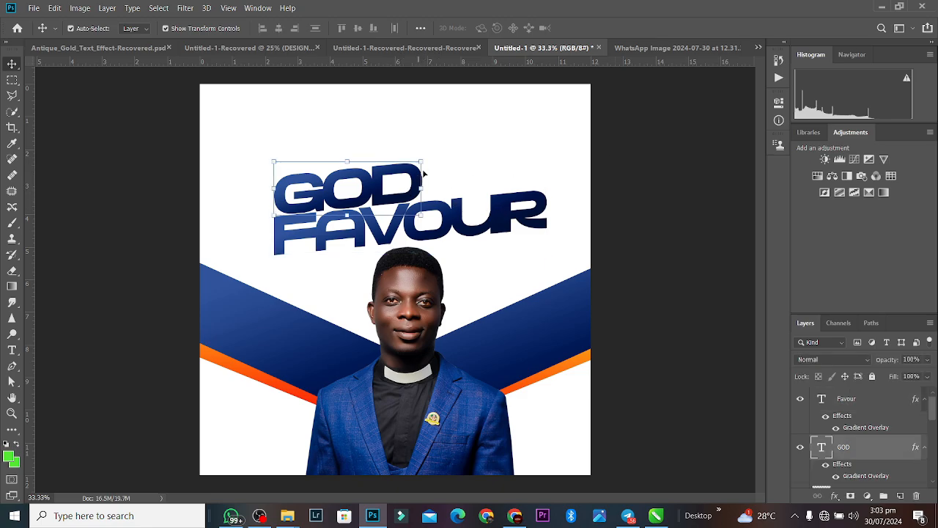
pyautogui.moveTo(426, 187); pyautogui.dragTo(411, 162)
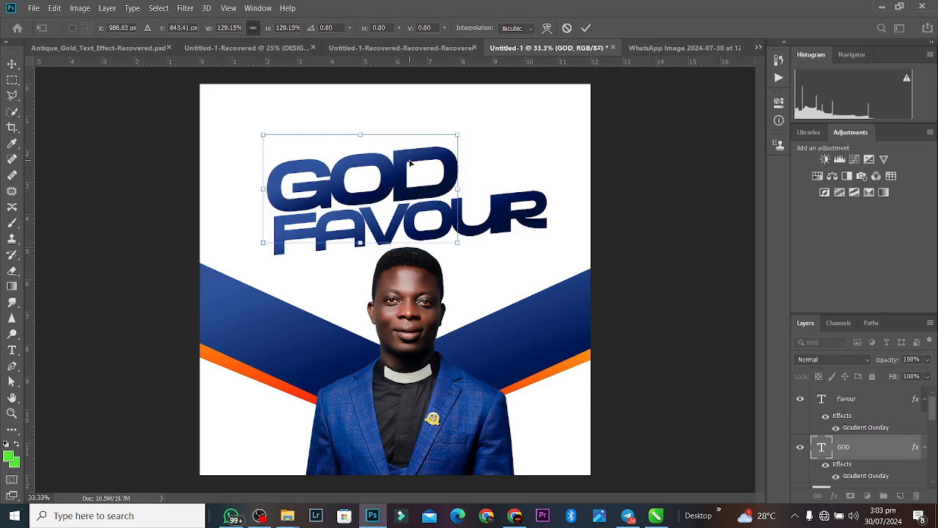
pyautogui.press('Return')
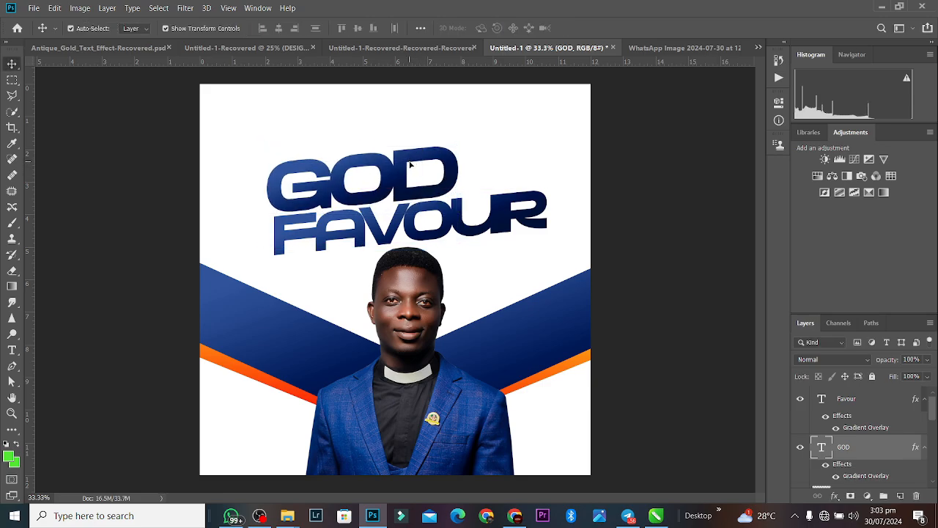
# Copy the orange gradient layer style from the right-hand orange band and paste it onto the FAVOUR text layer
pyautogui.click(557, 375)
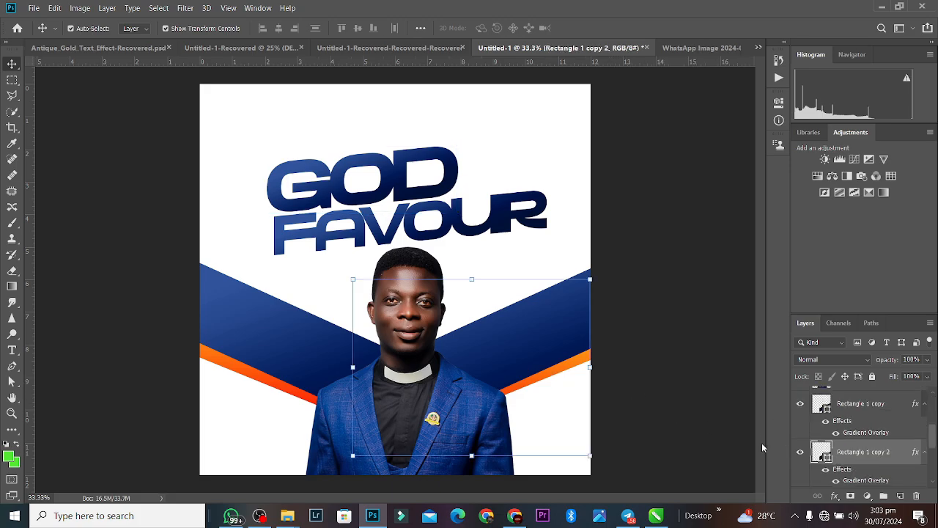
pyautogui.click(800, 452)
pyautogui.click(801, 452)
pyautogui.rightClick(862, 473)
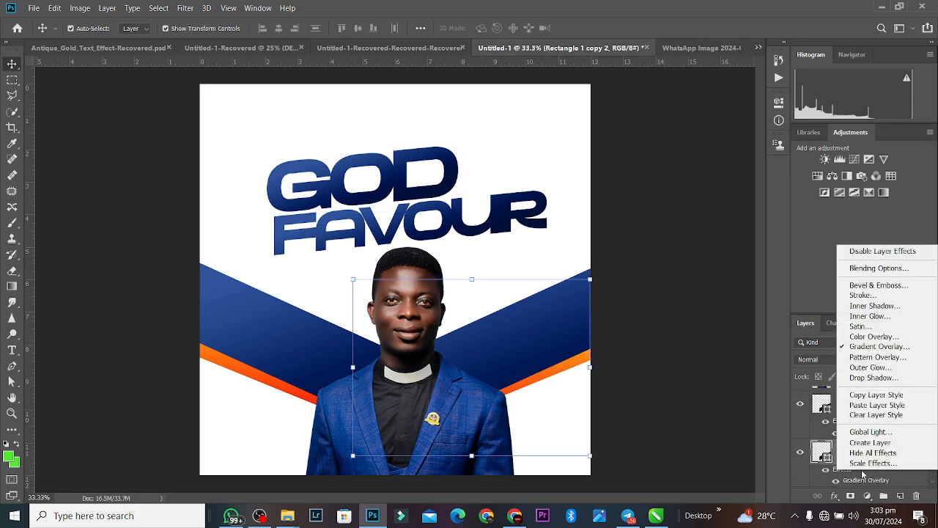
pyautogui.click(876, 395)
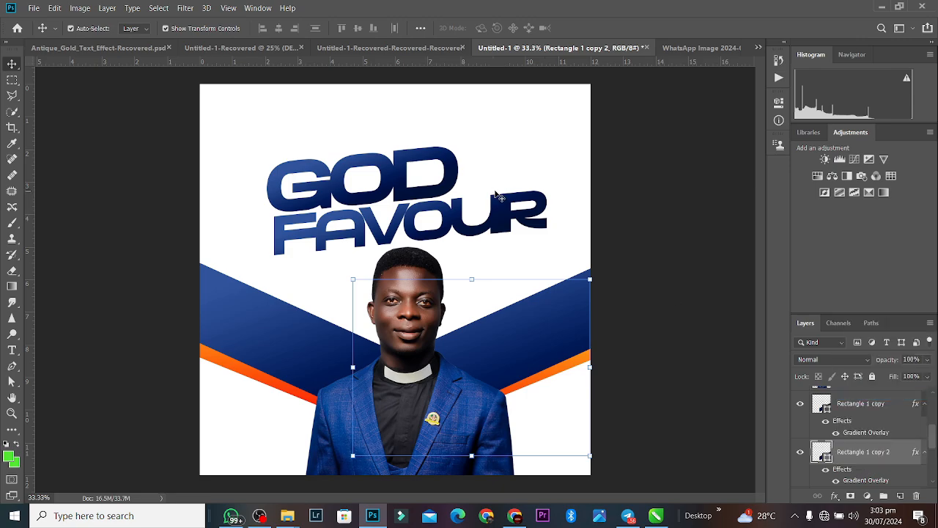
pyautogui.click(499, 211)
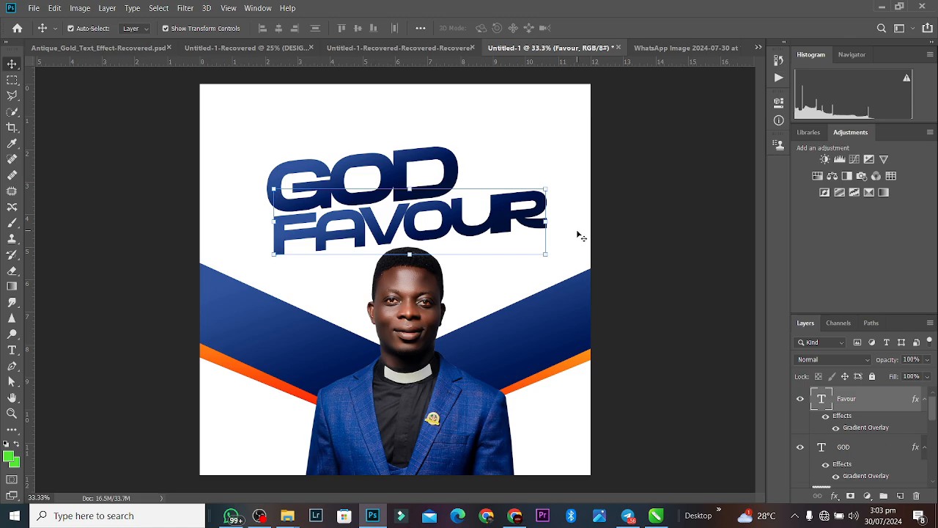
pyautogui.rightClick(867, 409)
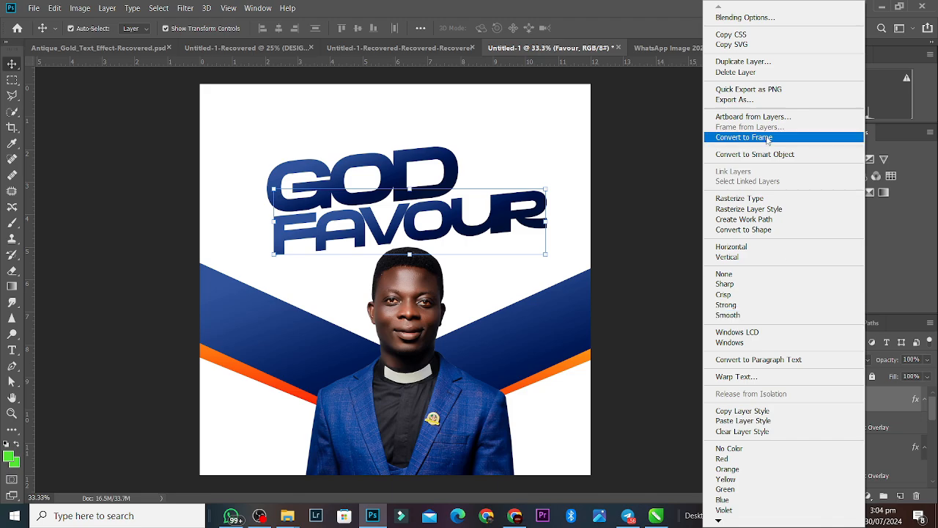
pyautogui.click(744, 420)
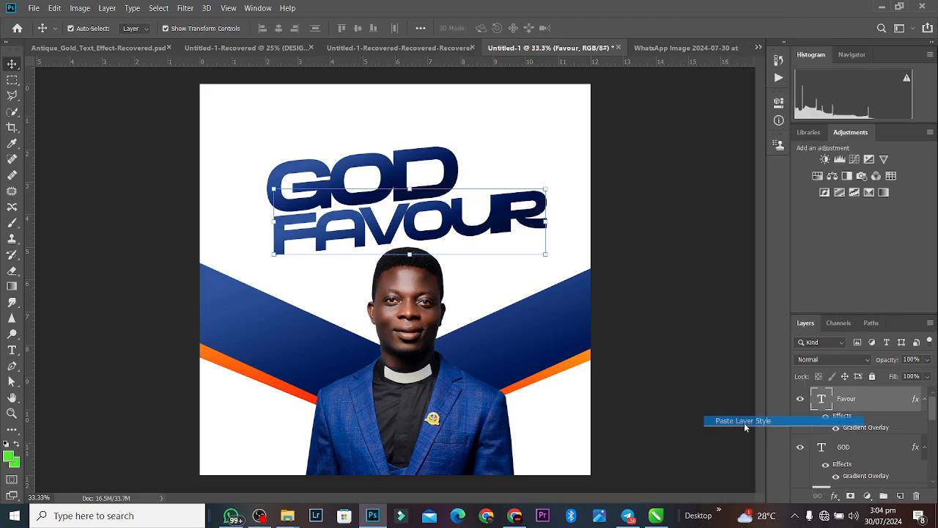
# Loosen the tracking of the FAVOUR text to -60 and commit the text edit
pyautogui.doubleClick(525, 218)
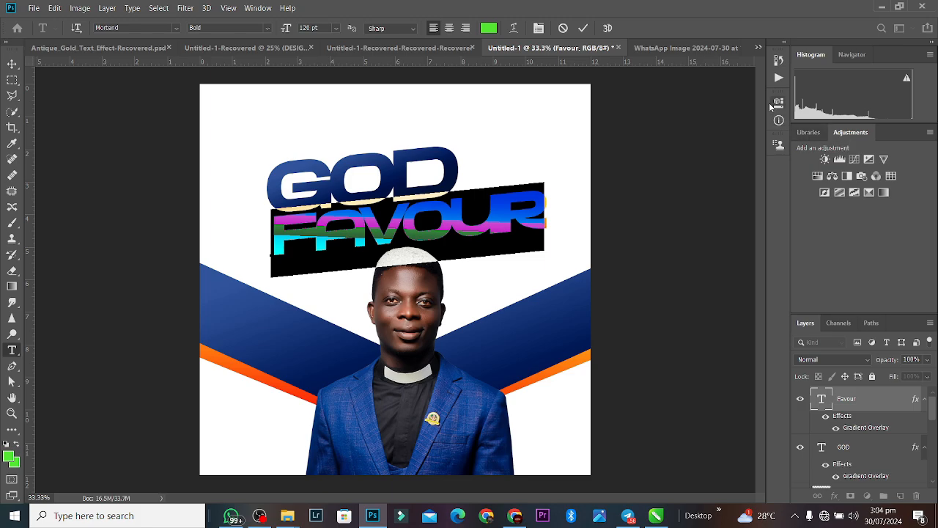
pyautogui.click(778, 102)
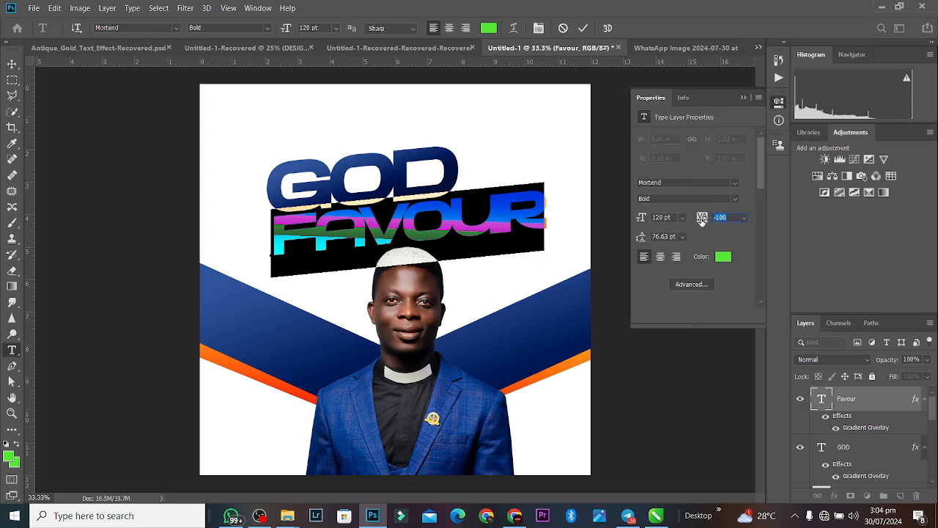
pyautogui.press('Up')
pyautogui.press('Up')
pyautogui.press('Up')
pyautogui.press('Up')
pyautogui.press('Up')
pyautogui.press('Up')
pyautogui.press('Up')
pyautogui.press('Up')
pyautogui.press('Up')
pyautogui.press('Up')
pyautogui.press('Up')
pyautogui.press('Up')
pyautogui.press('Up')
pyautogui.press('Up')
pyautogui.press('Up')
pyautogui.press('Up')
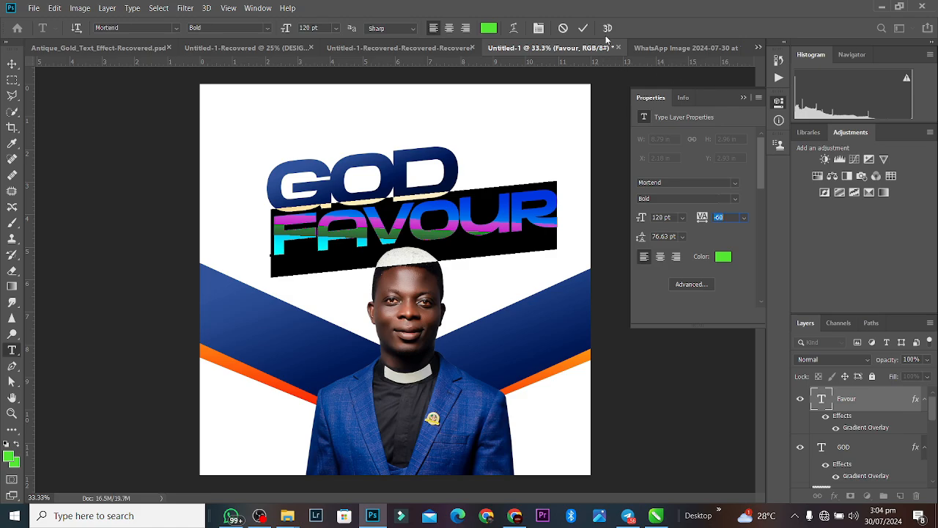
pyautogui.hotkey('ctrl', 'Return')
pyautogui.press('v')
# Align FAVOUR with the left edge of GOD, move both words slightly left together, and deselect them
pyautogui.click(533, 216)
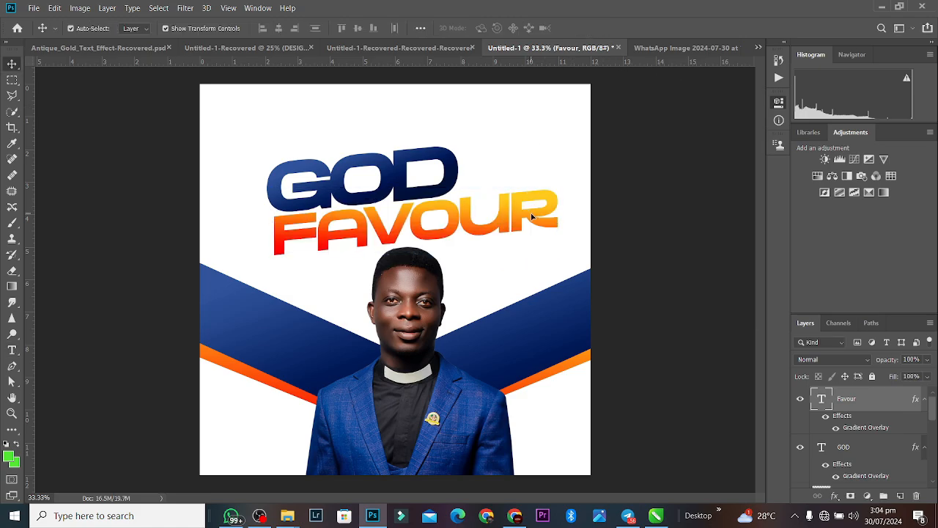
pyautogui.moveTo(530, 214); pyautogui.dragTo(527, 212)
pyautogui.keyDown('shift'); pyautogui.click(448, 158); pyautogui.keyUp('shift')
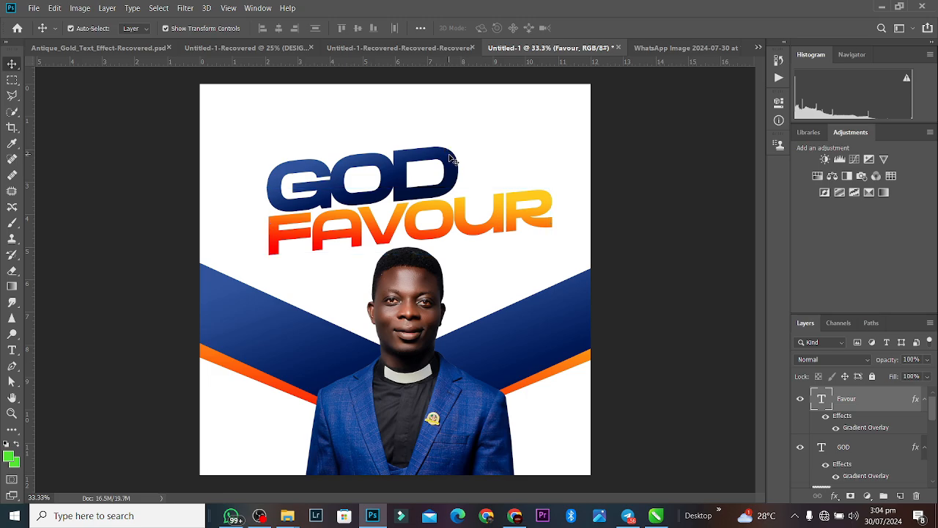
pyautogui.moveTo(458, 163); pyautogui.dragTo(444, 163)
pyautogui.click(486, 157)
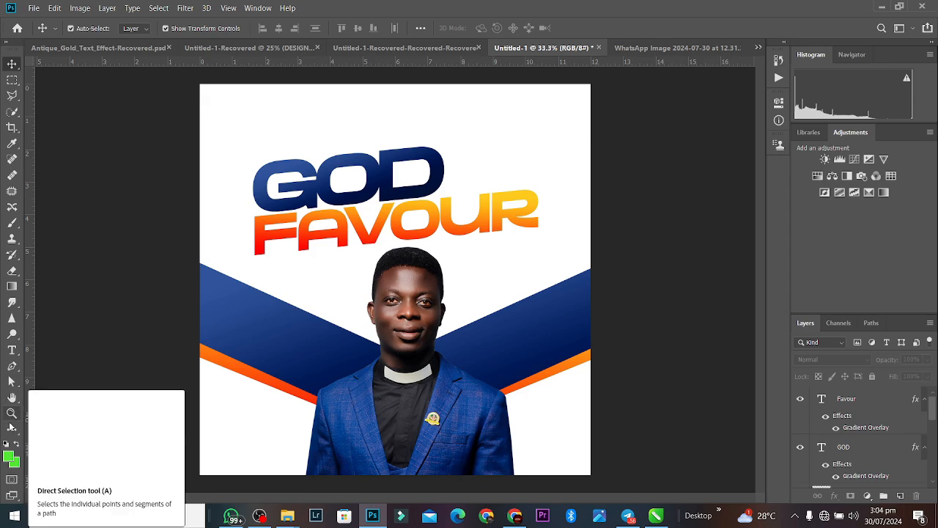
# Draw a rectangle about 464 × 250 px beside GOD, filled with dark blue 102d73 sampled from that word, and round its corners to 24 px
pyautogui.press('u')
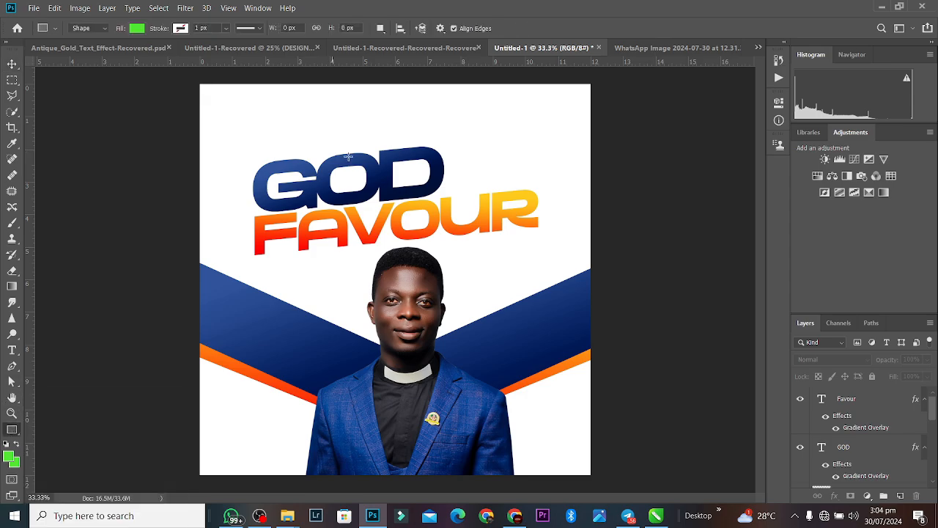
pyautogui.click(136, 29)
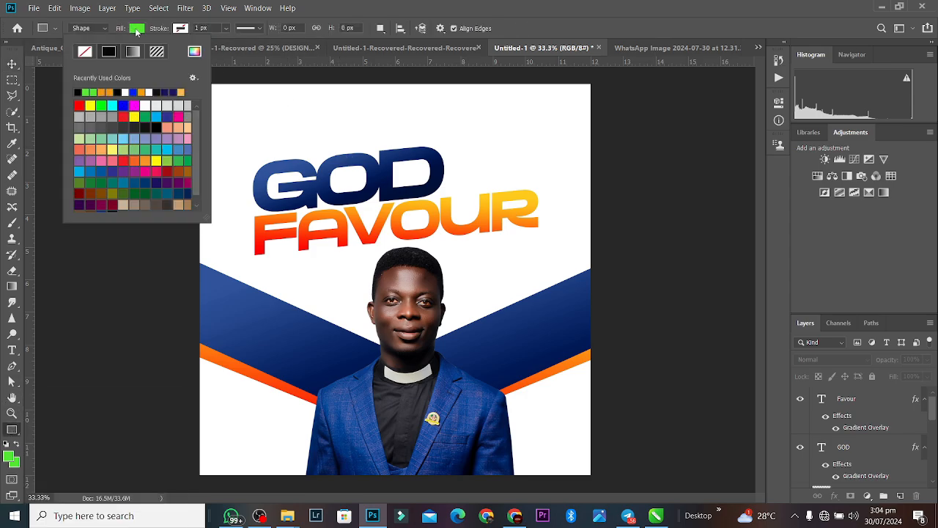
pyautogui.click(195, 52)
pyautogui.click(410, 150)
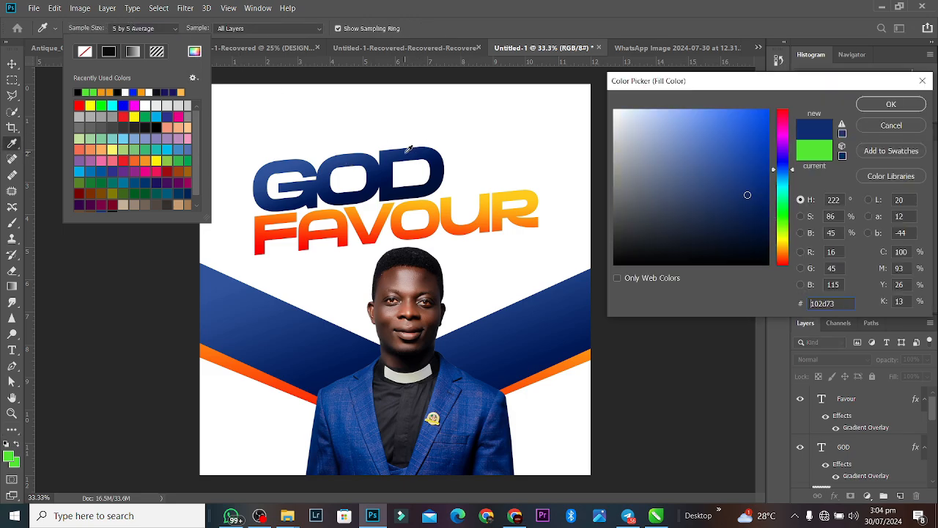
pyautogui.click(873, 106)
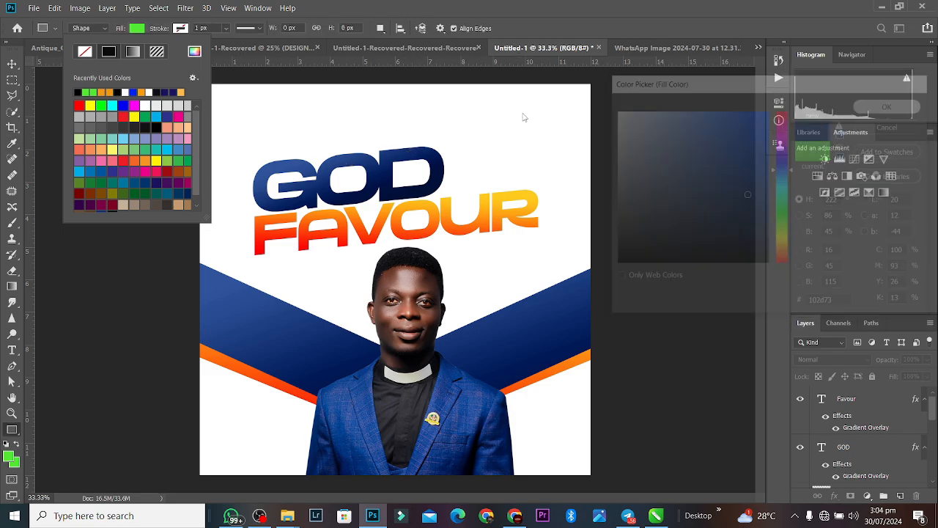
pyautogui.moveTo(455, 145); pyautogui.dragTo(531, 187)
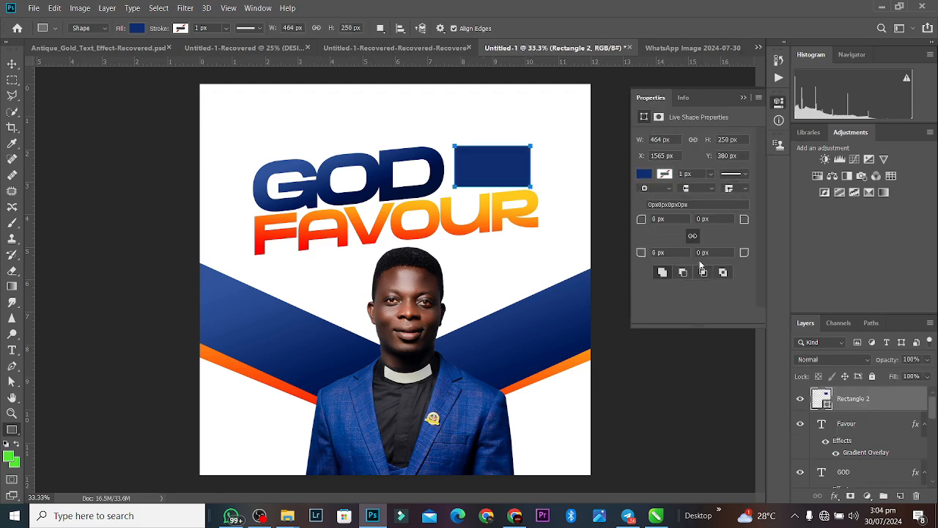
pyautogui.moveTo(742, 222); pyautogui.dragTo(752, 220)
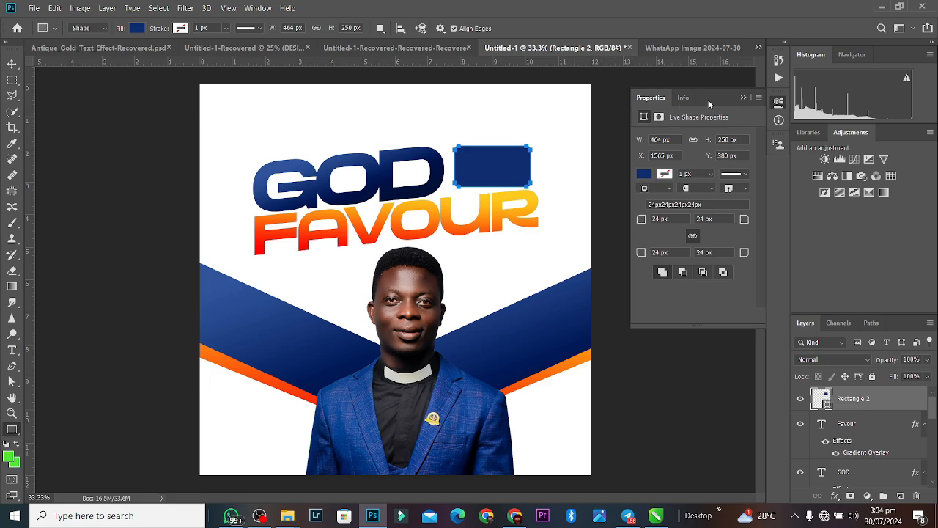
pyautogui.click(744, 97)
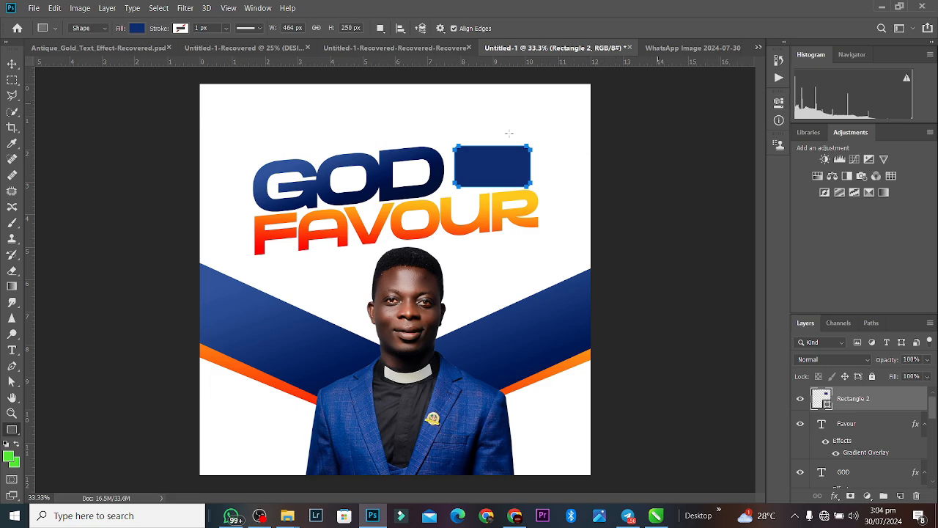
# Skew the blue rectangle vertically by about -5.5° to follow the title's slant, place it close beside GOD, and deselect it
pyautogui.click(12, 64)
pyautogui.rightClick(481, 174)
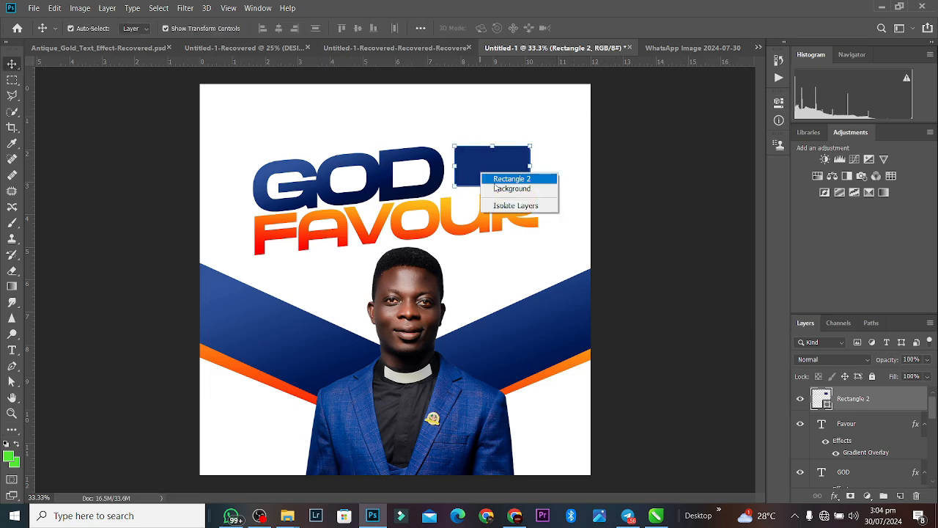
pyautogui.click(485, 170)
pyautogui.hotkey('ctrl', 't')
pyautogui.rightClick(484, 172)
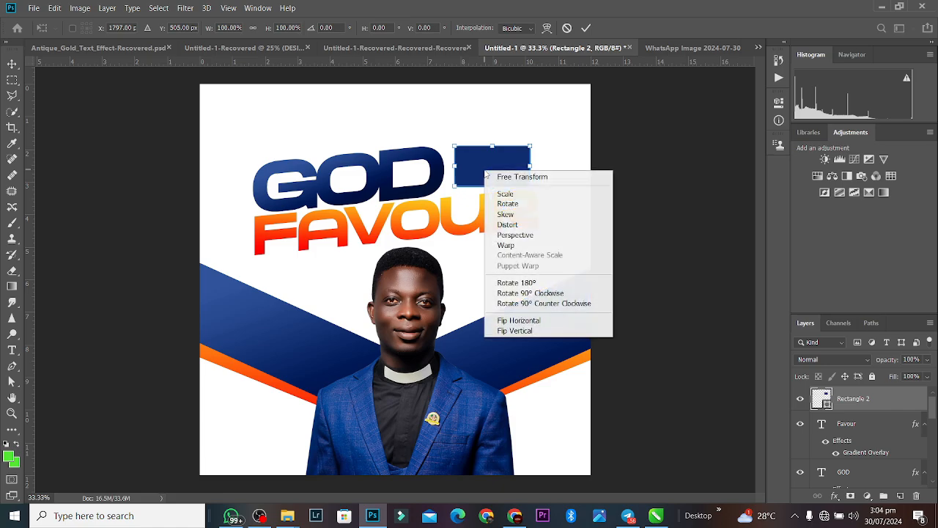
pyautogui.click(528, 225)
pyautogui.rightClick(516, 164)
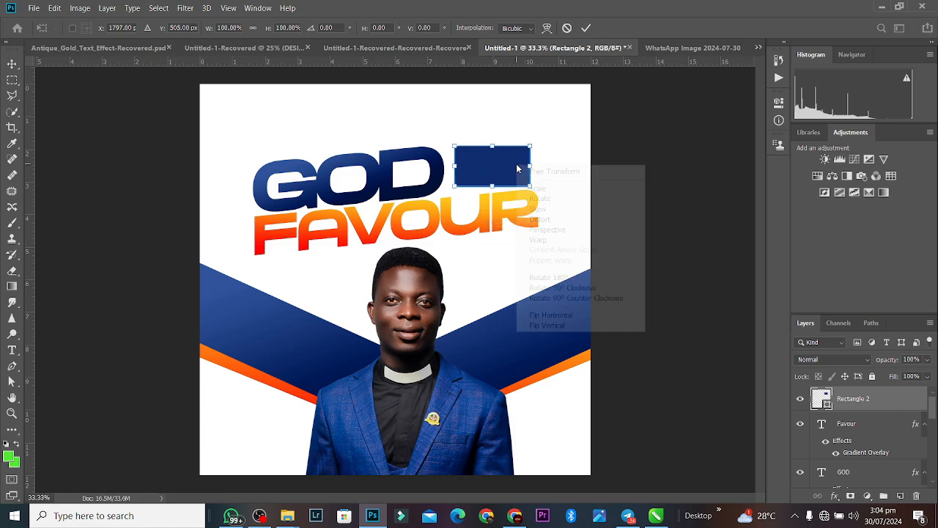
pyautogui.click(537, 211)
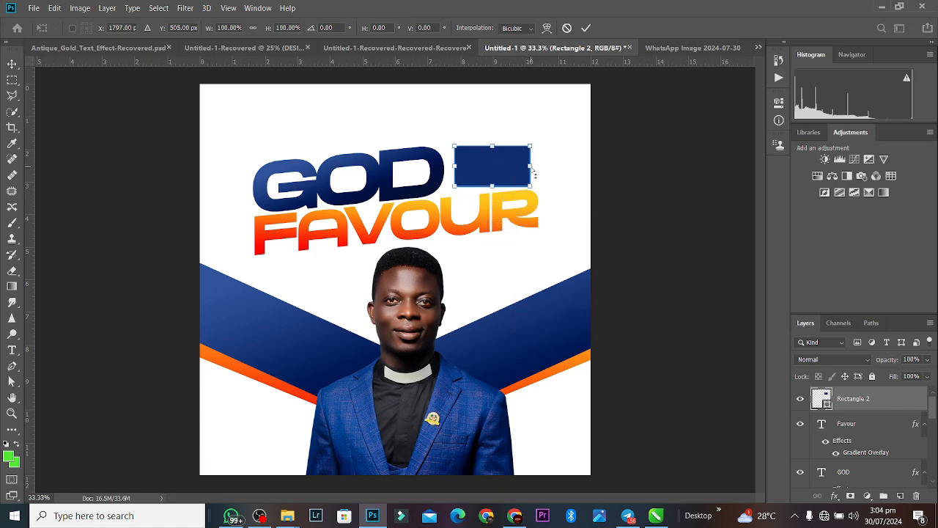
pyautogui.moveTo(535, 174); pyautogui.dragTo(508, 165)
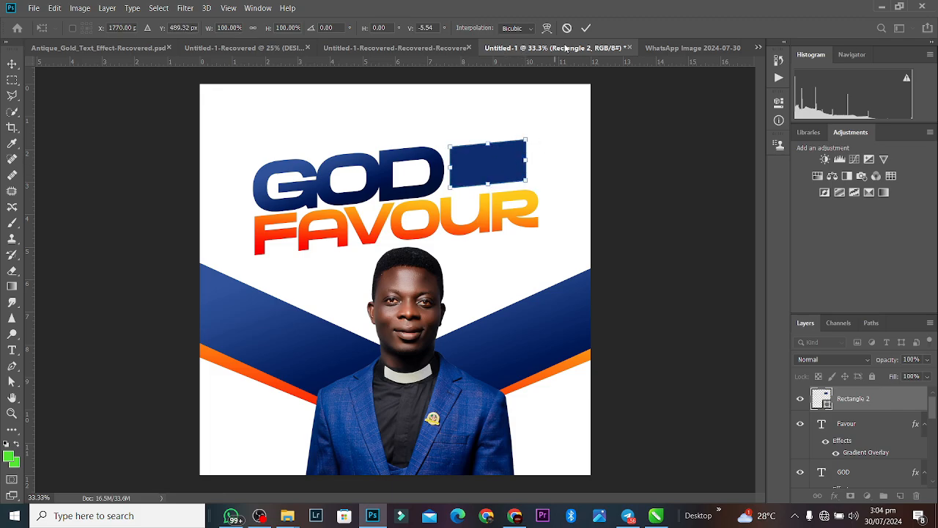
pyautogui.click(586, 28)
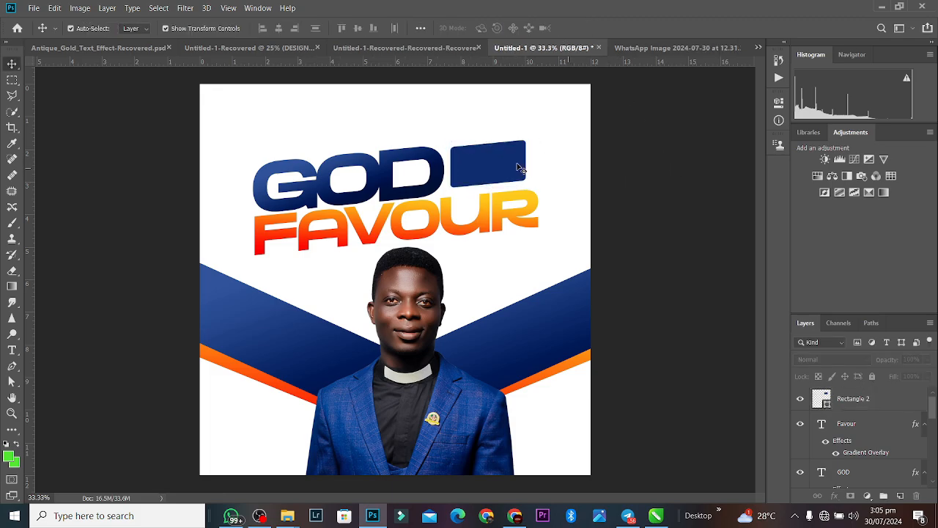
pyautogui.moveTo(501, 165); pyautogui.dragTo(500, 166)
pyautogui.click(599, 152)
# Check the reference flyer in WhatsApp, duplicate the FAVOUR text below the original, and change the copy's wording to OF
pyautogui.click(232, 516)
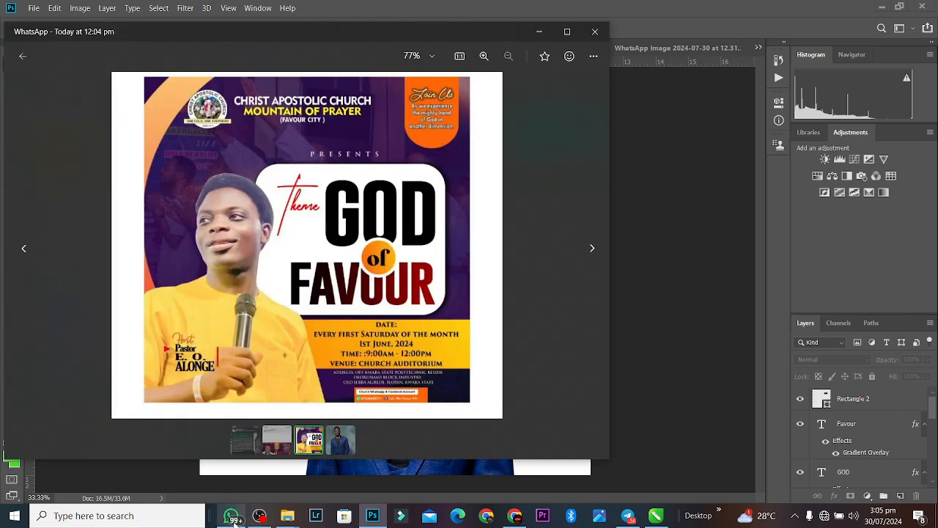
pyautogui.click(231, 516)
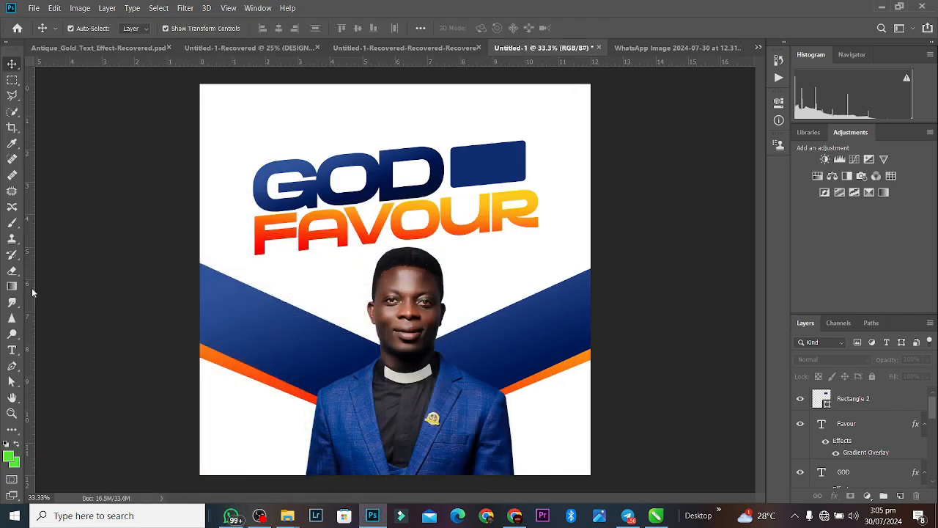
pyautogui.click(349, 218)
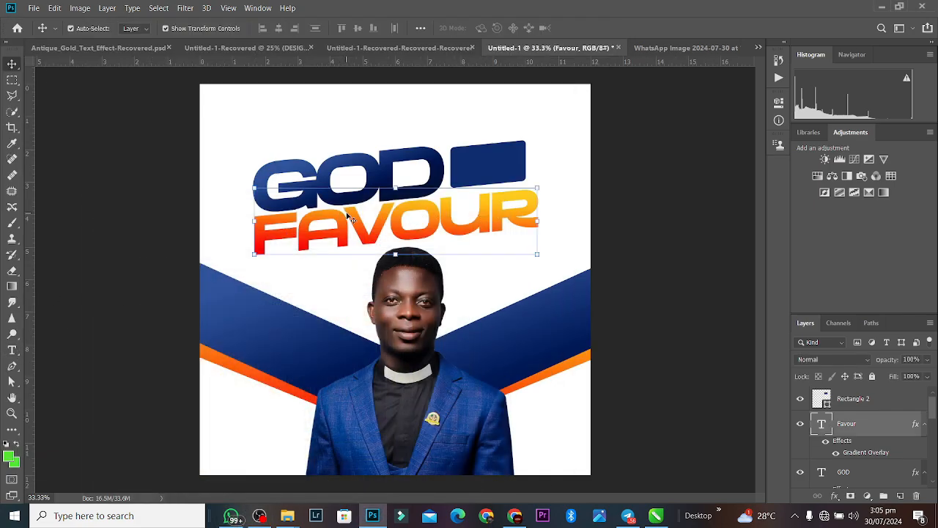
pyautogui.hotkey('ctrl', 'j')
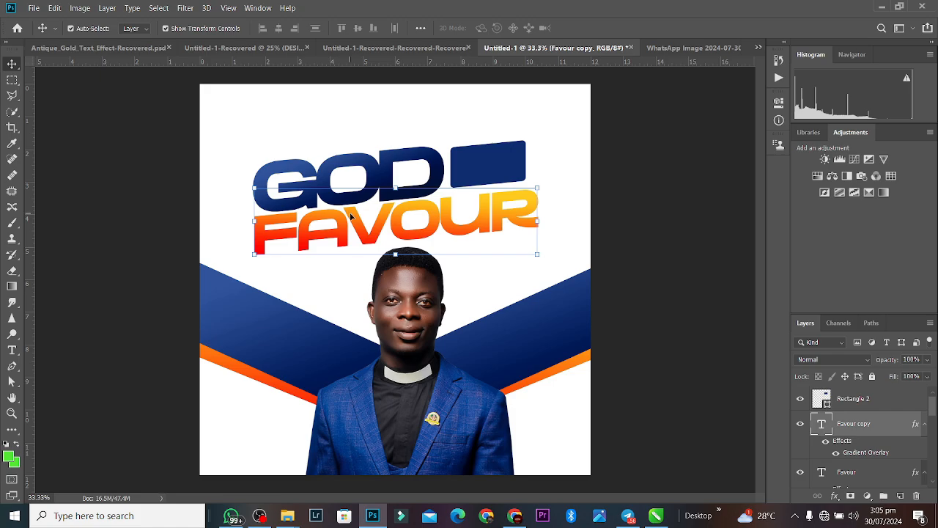
pyautogui.moveTo(350, 219); pyautogui.dragTo(350, 268)
pyautogui.press('t')
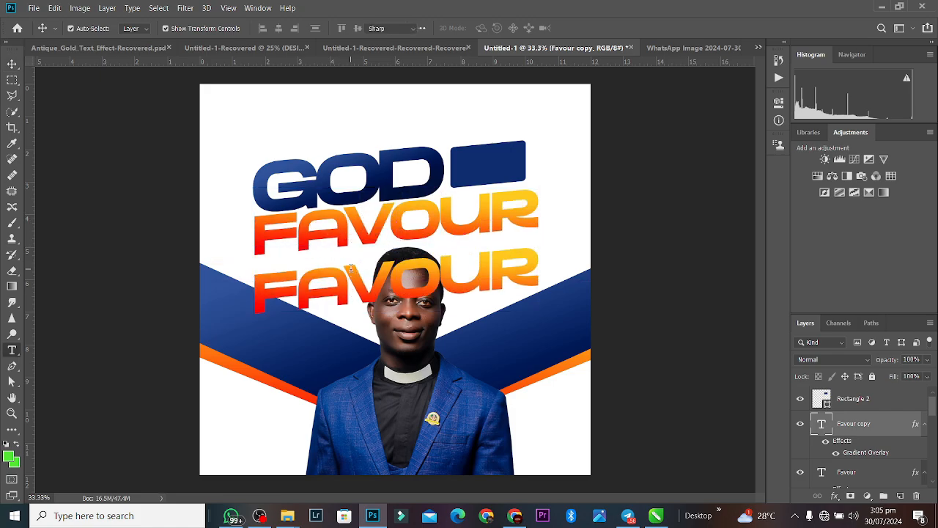
pyautogui.doubleClick(350, 267)
pyautogui.write('OF')
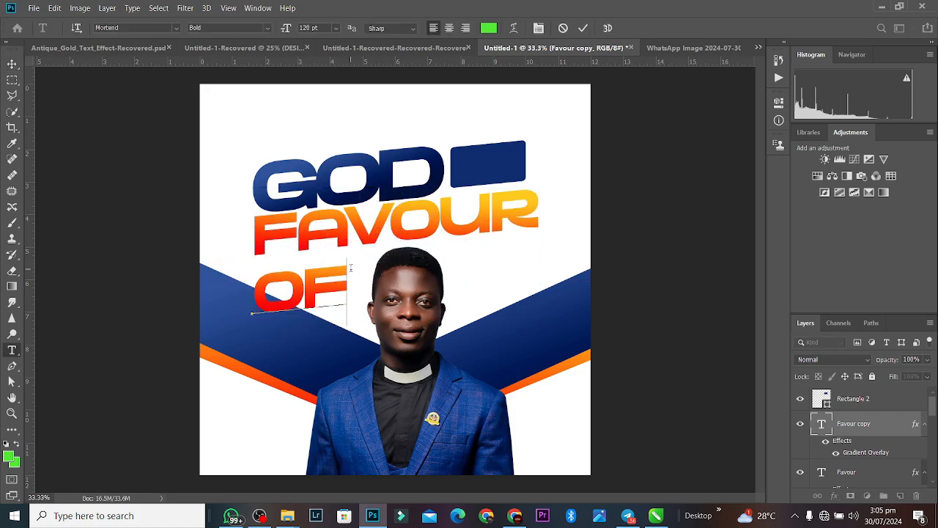
# Set the text colour of OF to white (ffffff) and commit the text edit
pyautogui.hotkey('ctrl', 'a')
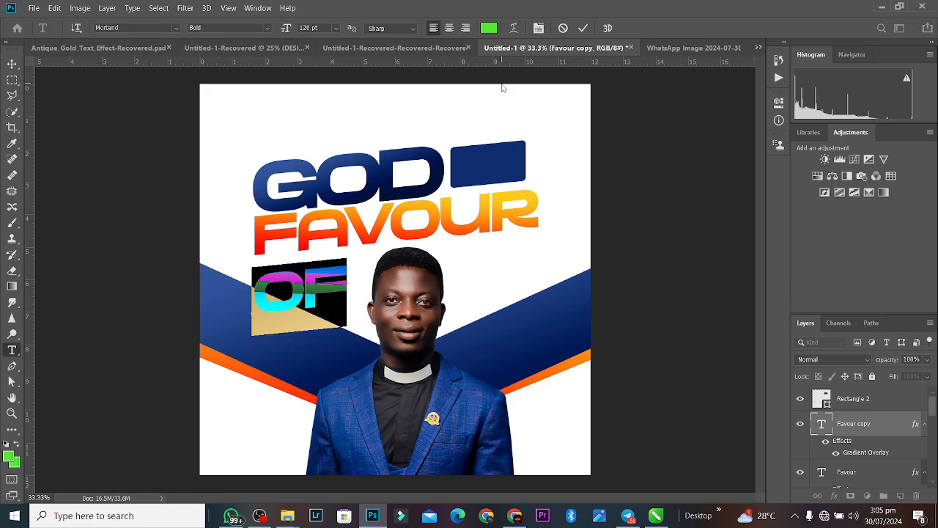
pyautogui.click(489, 28)
pyautogui.click(615, 110)
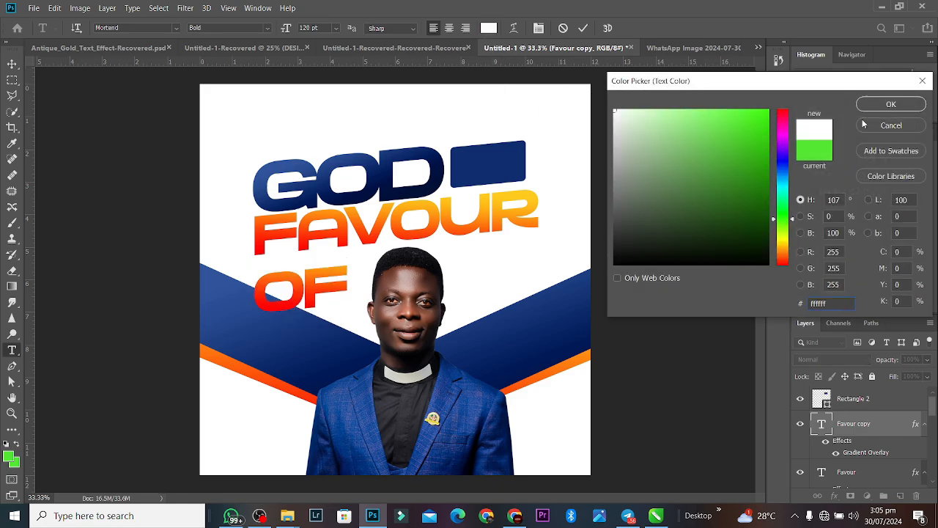
pyautogui.click(888, 105)
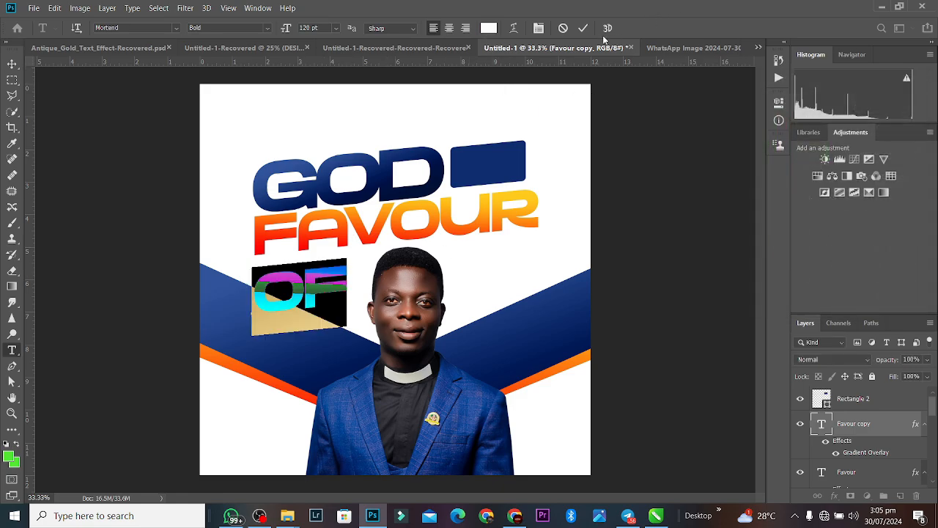
pyautogui.click(583, 27)
# Place OF on the blue rectangle, raise its layer above the rectangle, and hide its gradient overlay effect
pyautogui.press('v')
pyautogui.moveTo(326, 297); pyautogui.dragTo(502, 170)
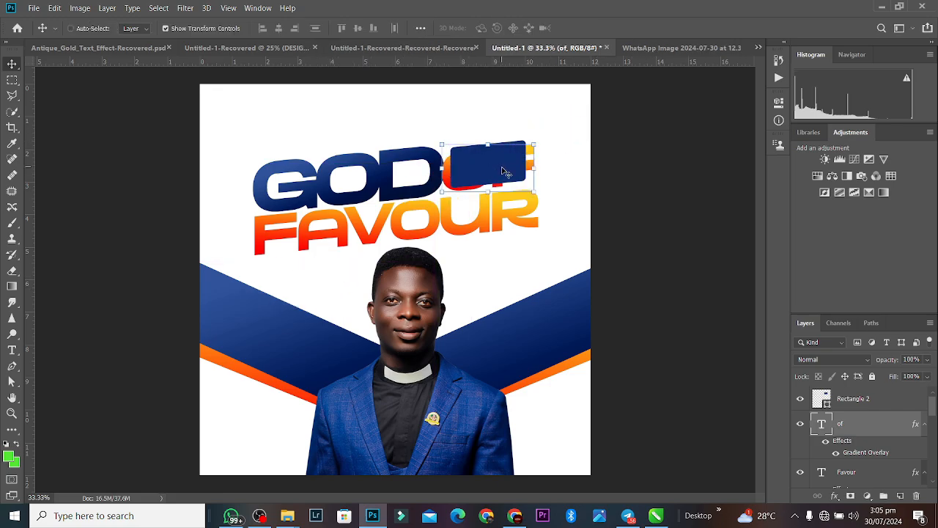
pyautogui.hotkey('ctrl', ']')
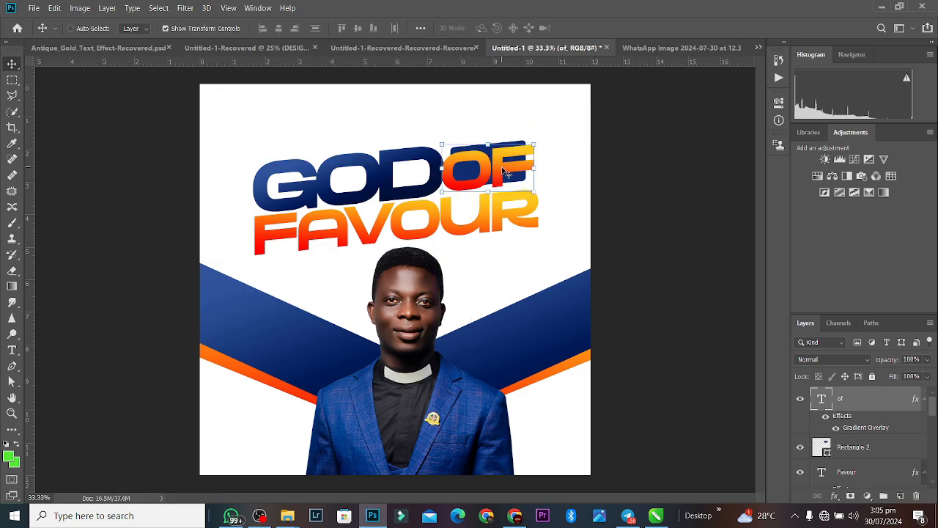
pyautogui.click(826, 417)
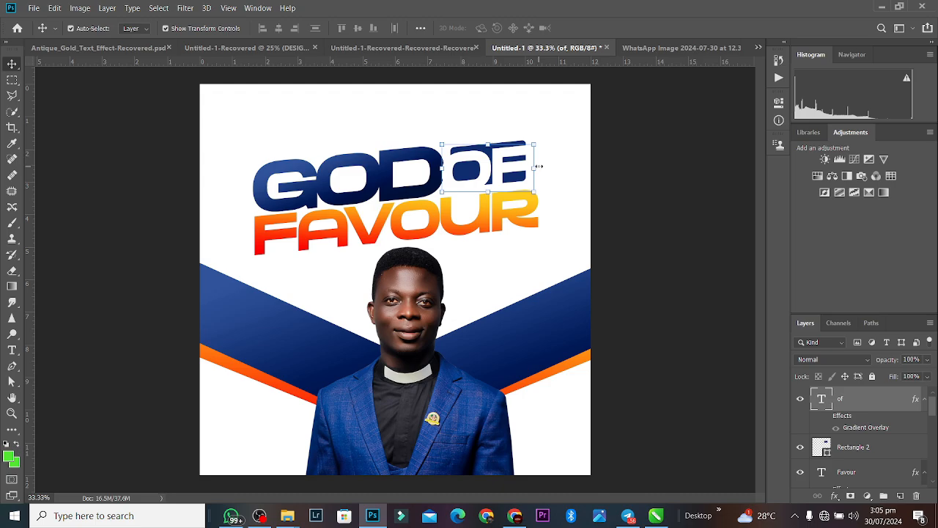
# Scale OF down to 59% and centre it within the blue rectangle
pyautogui.moveTo(539, 166); pyautogui.dragTo(485, 173)
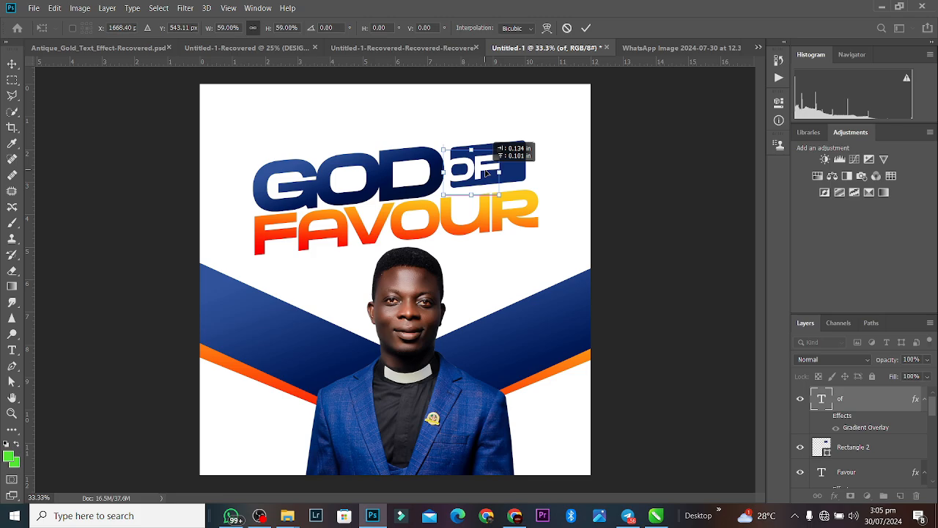
pyautogui.moveTo(486, 173); pyautogui.dragTo(499, 169)
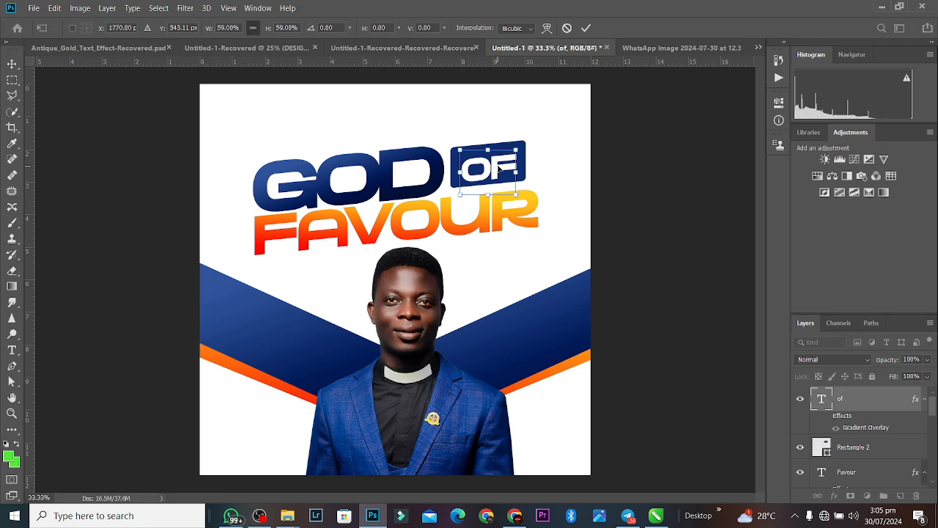
pyautogui.press('Return')
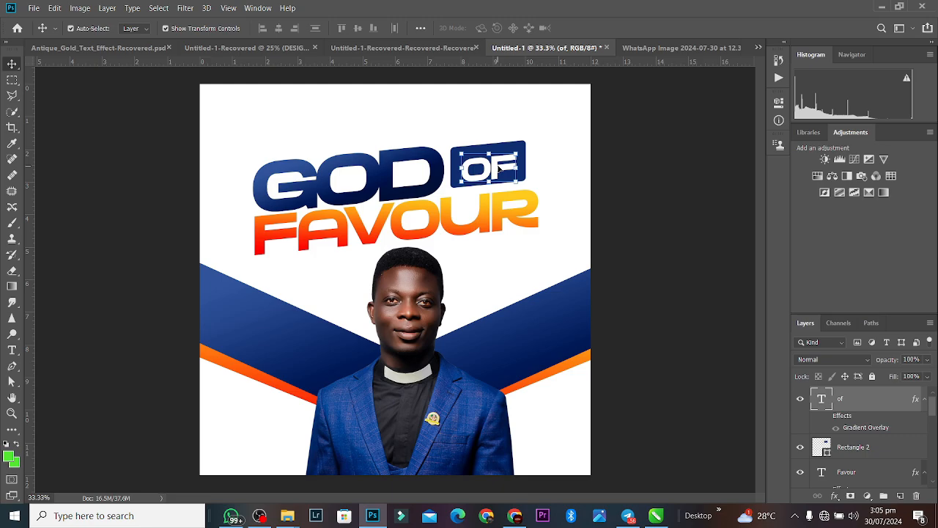
pyautogui.press('Up')
pyautogui.moveTo(498, 163); pyautogui.dragTo(497, 160)
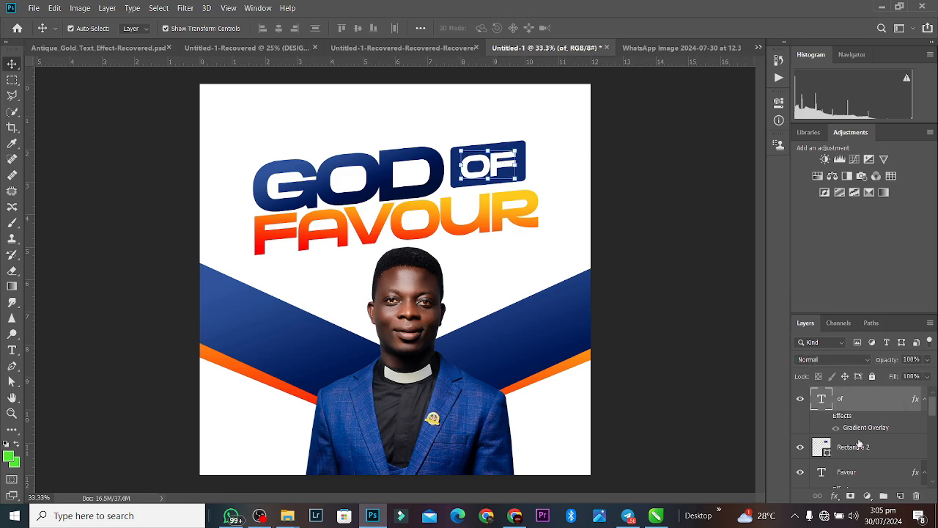
# Move OF and its blue rectangle slightly down together to line up with GOD and FAVOUR, and deselect them
pyautogui.click(857, 446)
pyautogui.moveTo(500, 158); pyautogui.dragTo(495, 163)
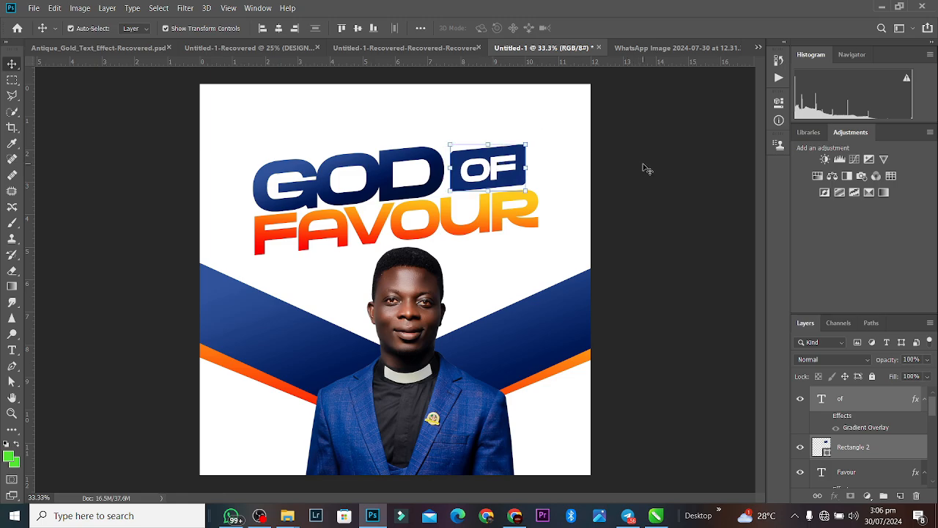
pyautogui.click(647, 168)
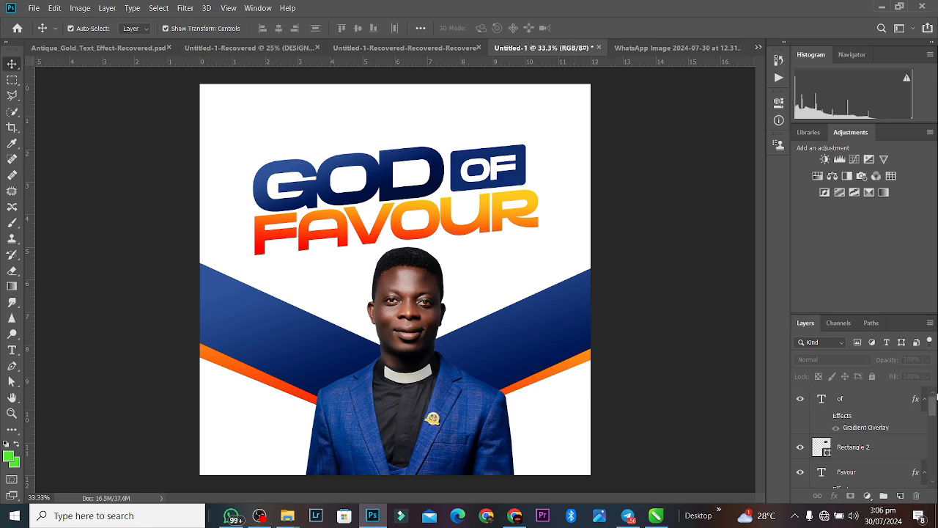
# Try a pale blue (d1dbf4) solid colour fill layer directly above the Background layer, and remove it again
pyautogui.moveTo(934, 404); pyautogui.dragTo(932, 471)
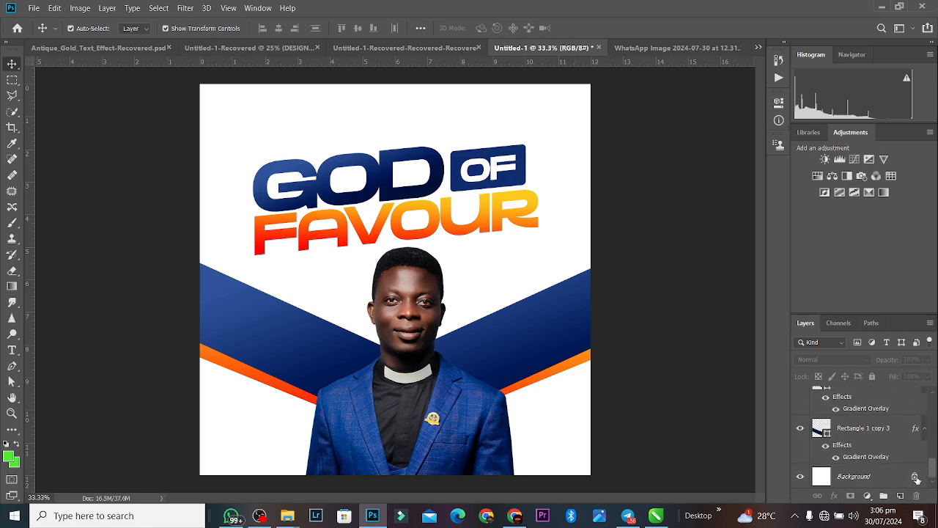
pyautogui.click(864, 480)
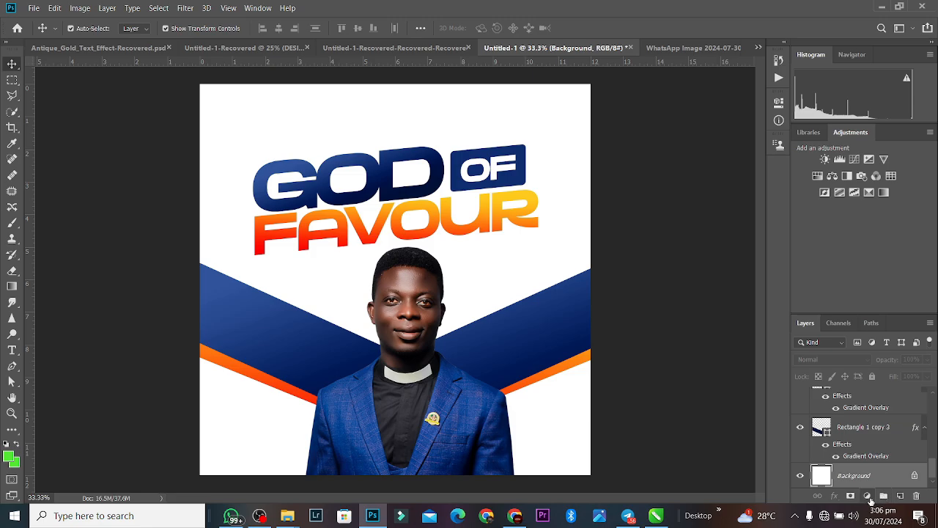
pyautogui.click(869, 497)
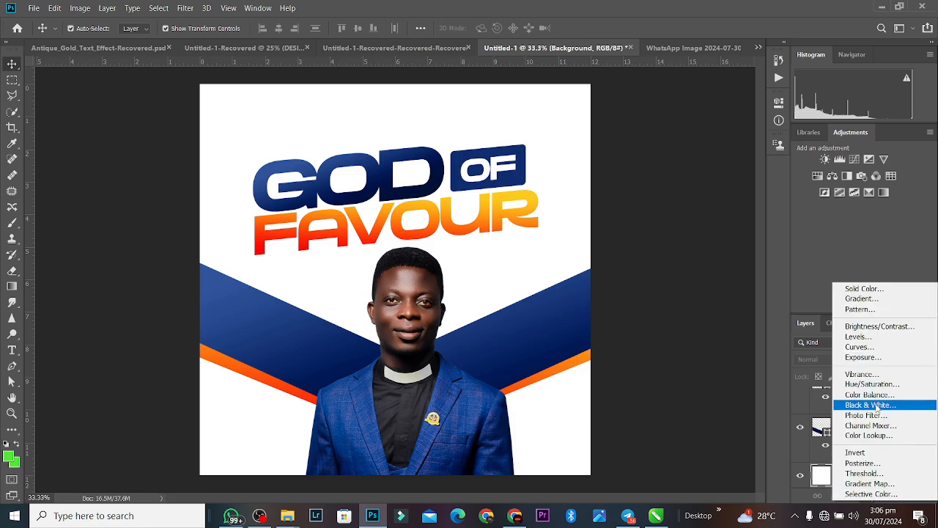
pyautogui.click(866, 288)
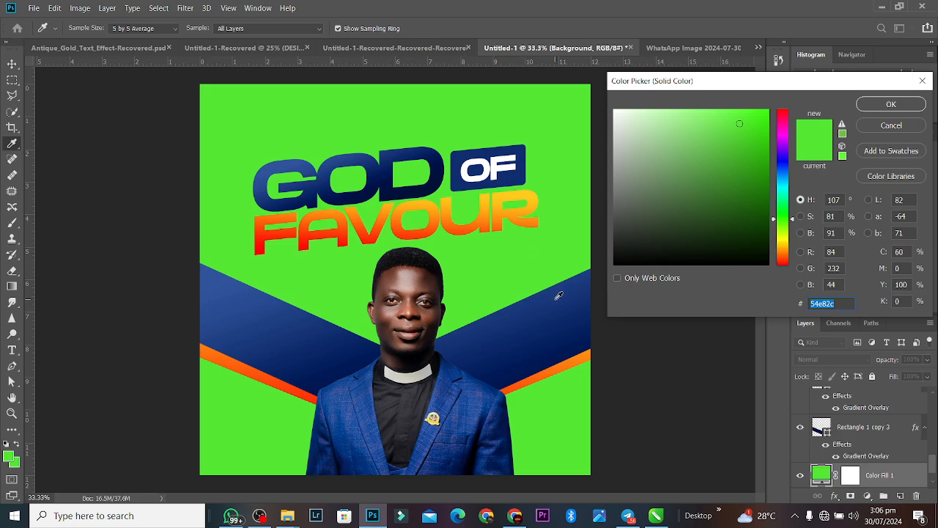
pyautogui.click(559, 296)
pyautogui.click(641, 116)
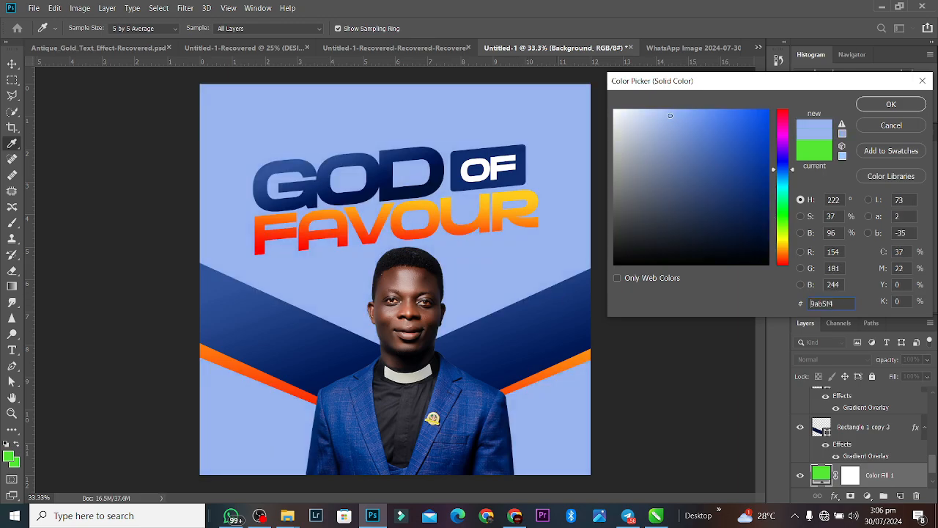
pyautogui.moveTo(637, 116); pyautogui.dragTo(636, 116)
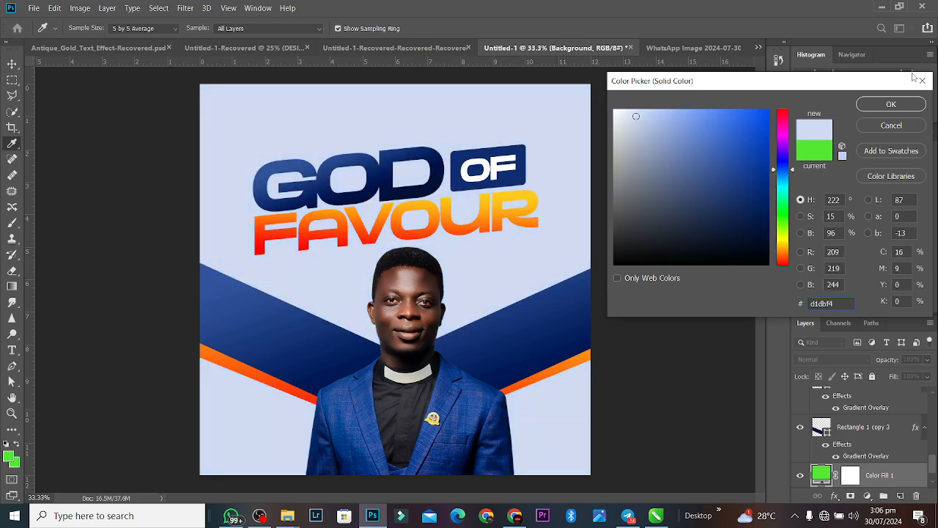
pyautogui.click(890, 104)
pyautogui.hotkey('ctrl', 'e')
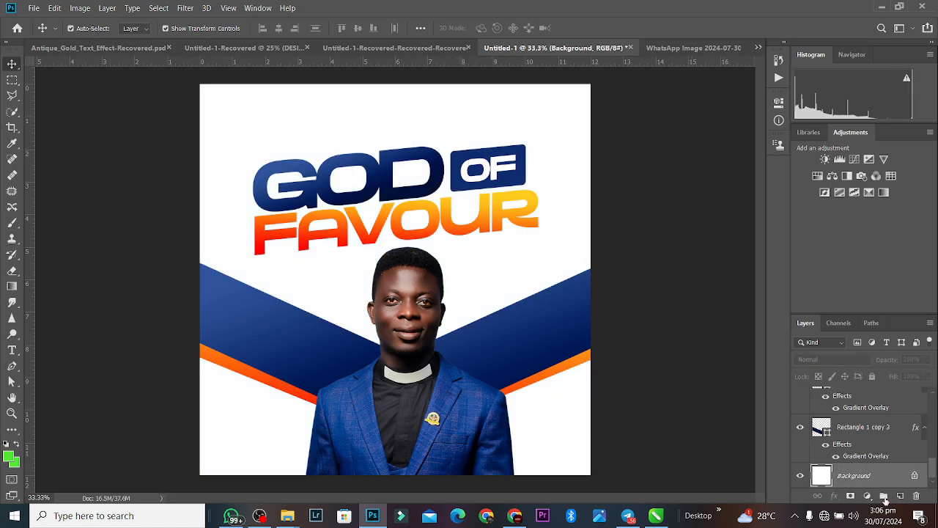
# Add an empty layer above the Background and set the Brush tool's foreground colour to pale blue (d9e1f4)
pyautogui.click(900, 496)
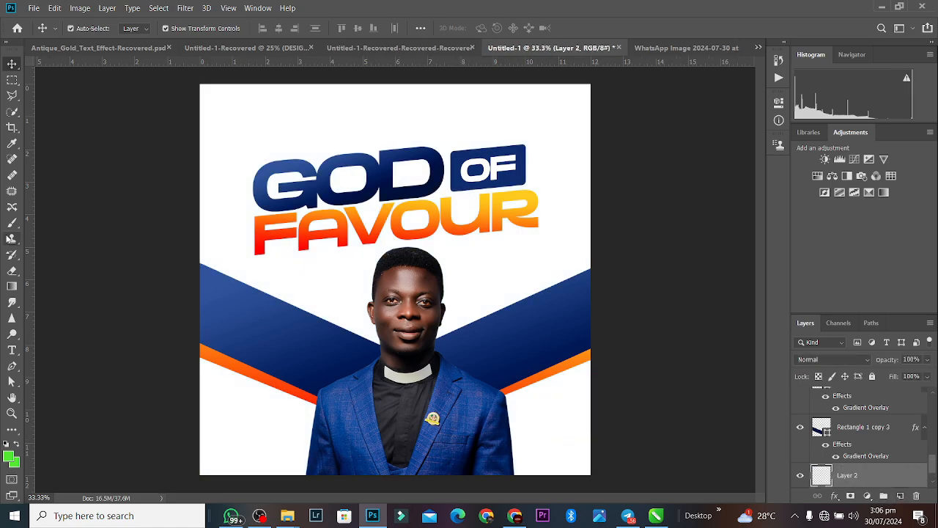
pyautogui.click(11, 223)
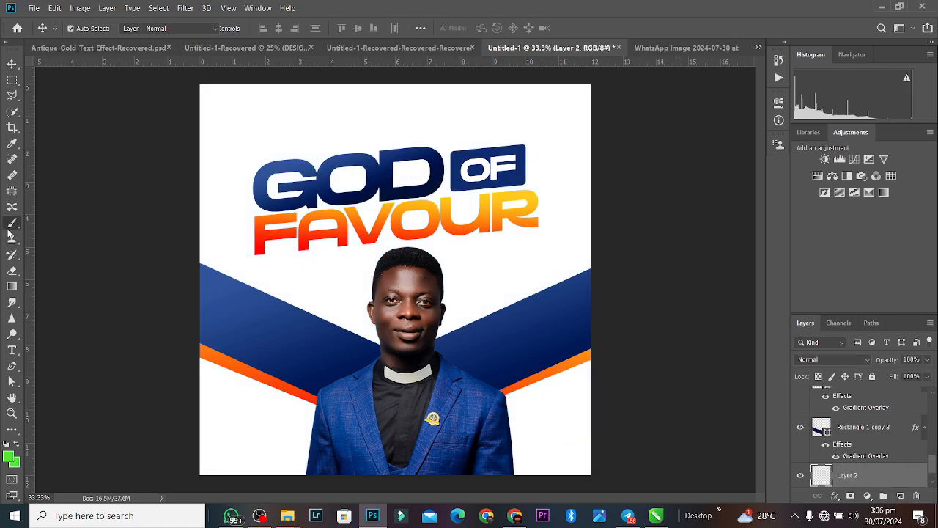
pyautogui.click(11, 458)
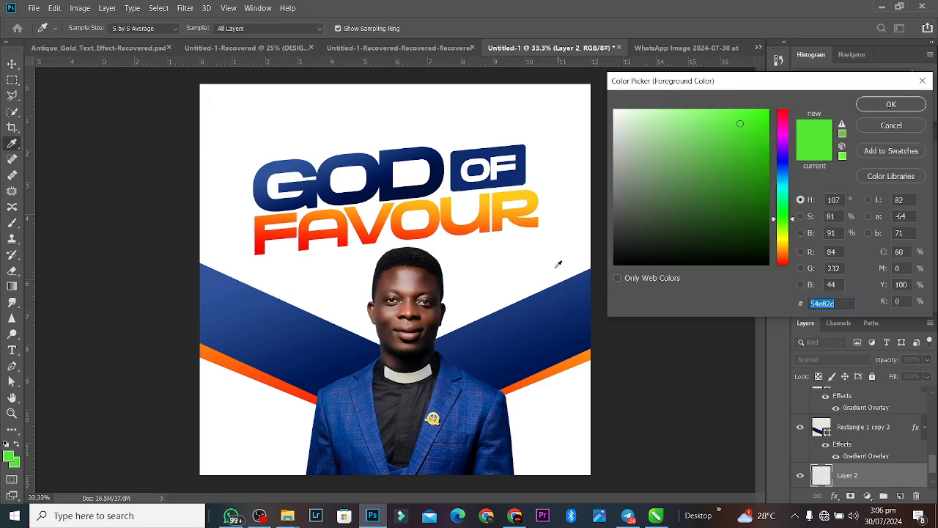
pyautogui.click(570, 290)
pyautogui.click(630, 116)
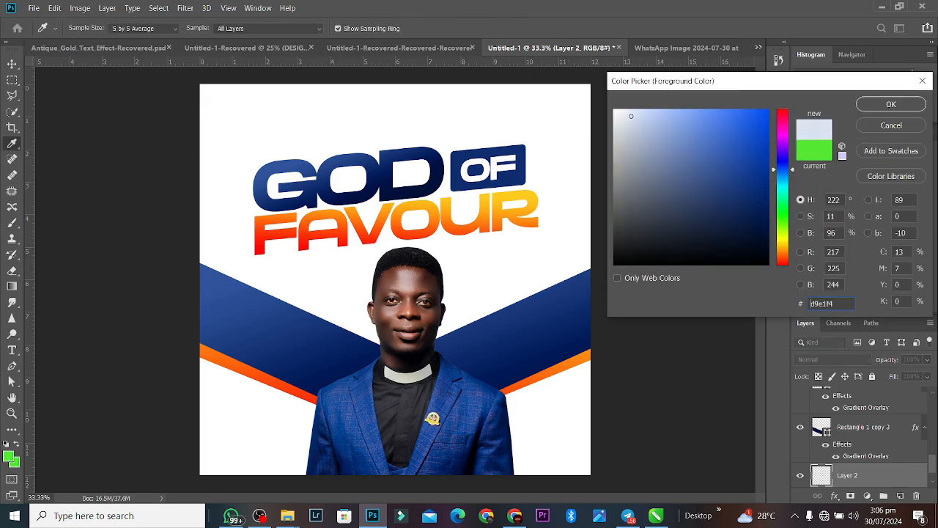
pyautogui.click(879, 105)
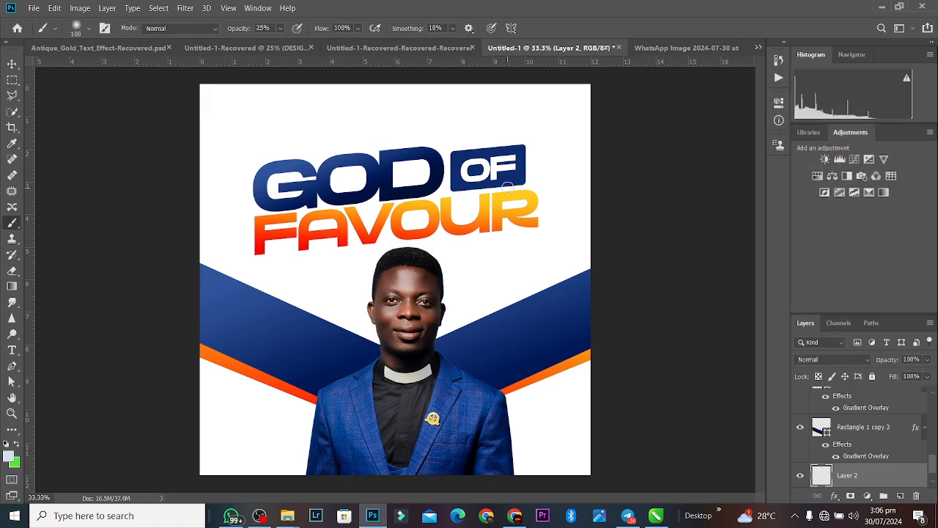
# Paint soft pale blue shading over the white background with the brush enlarged to 700, and deselect the layer
pyautogui.press(']')
pyautogui.press(']')
pyautogui.press(']')
pyautogui.press(']')
pyautogui.press(']')
pyautogui.press(']')
pyautogui.press(']')
pyautogui.press(']')
pyautogui.press(']')
pyautogui.press(']')
pyautogui.moveTo(603, 218)
pyautogui.mouseDown()
pyautogui.moveTo(320, 58)
pyautogui.moveTo(518, 207)
pyautogui.moveTo(571, 239)
pyautogui.mouseUp()
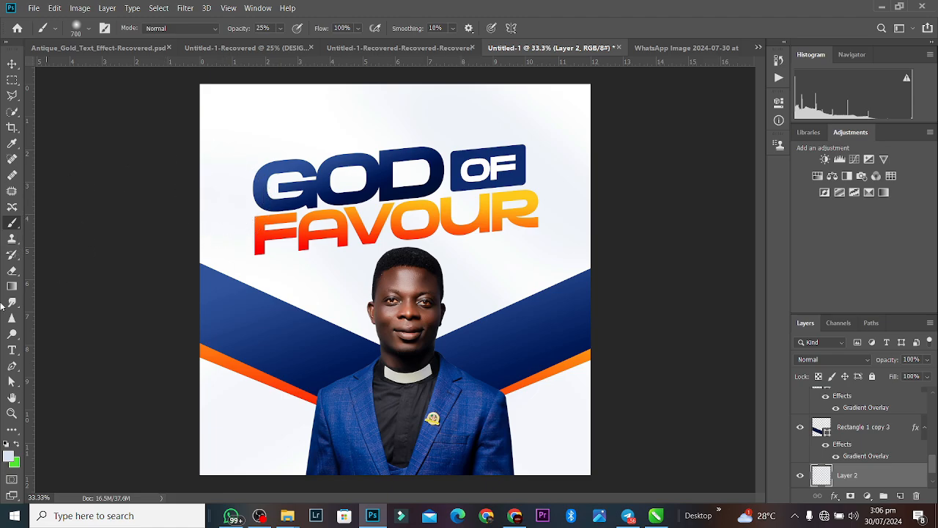
pyautogui.click(11, 63)
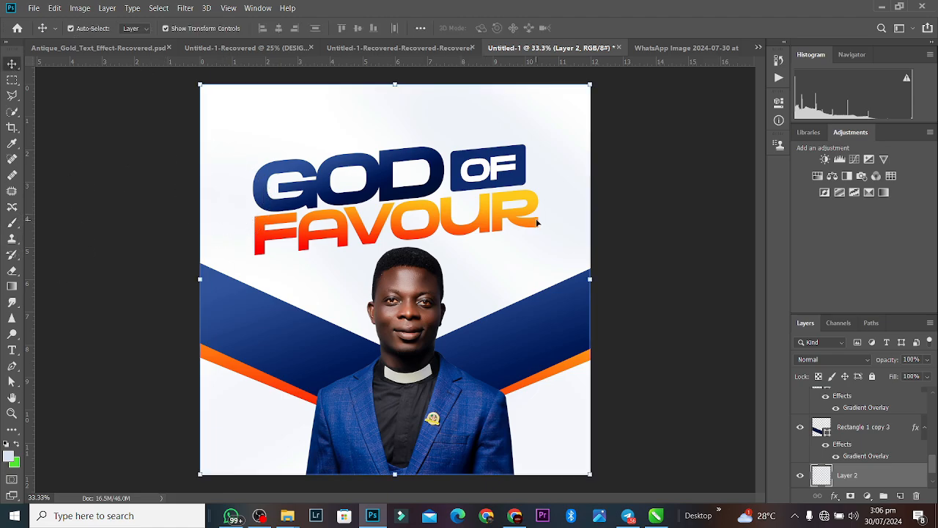
pyautogui.click(638, 230)
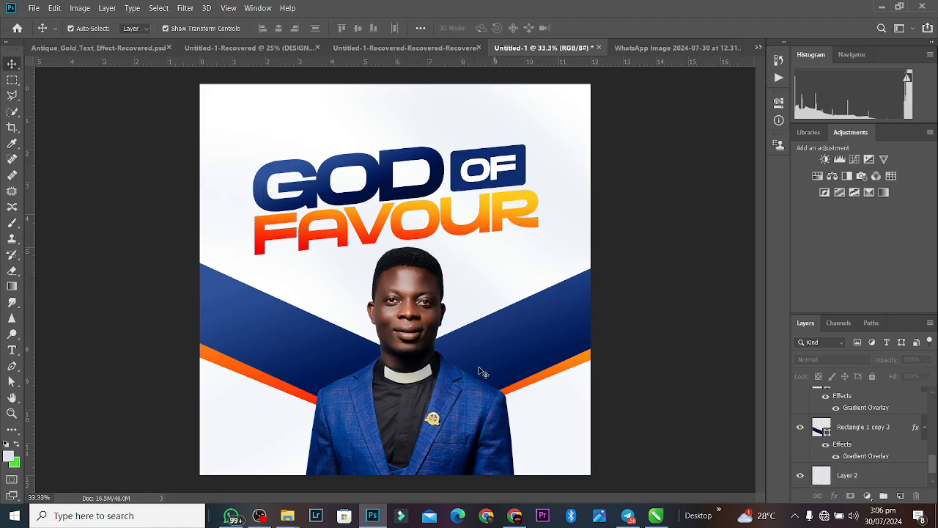
# Place the cac logo image from the SINGLE folder into the flyer, above the title near the upper edge
pyautogui.moveTo(287, 521)
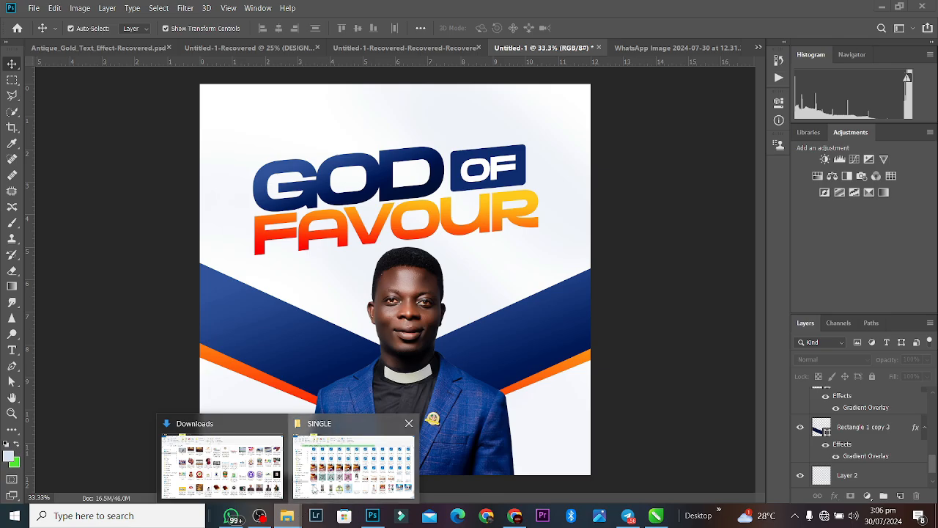
pyautogui.click(352, 460)
pyautogui.moveTo(438, 435); pyautogui.dragTo(431, 178)
pyautogui.moveTo(394, 280); pyautogui.dragTo(403, 117)
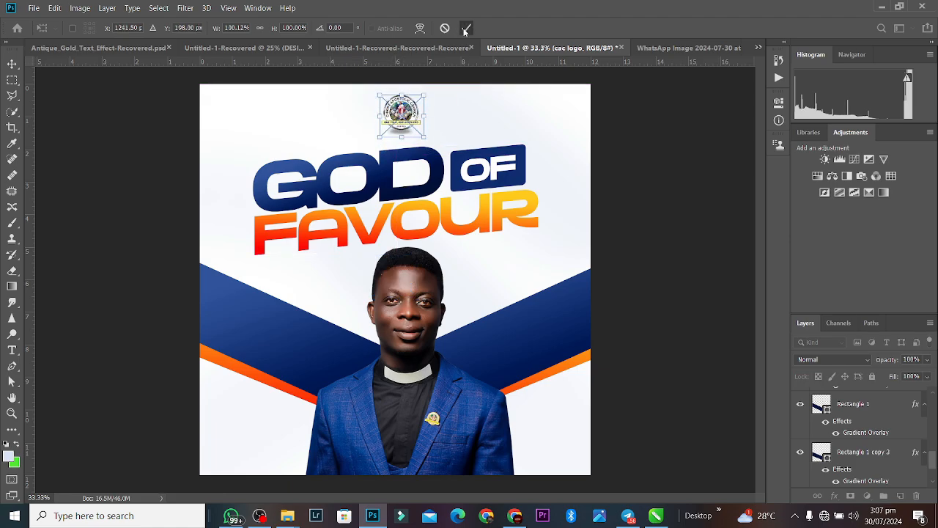
pyautogui.click(467, 28)
# Merge the OF text and its blue rectangle (Rectangle 2) into one layer
pyautogui.click(431, 228)
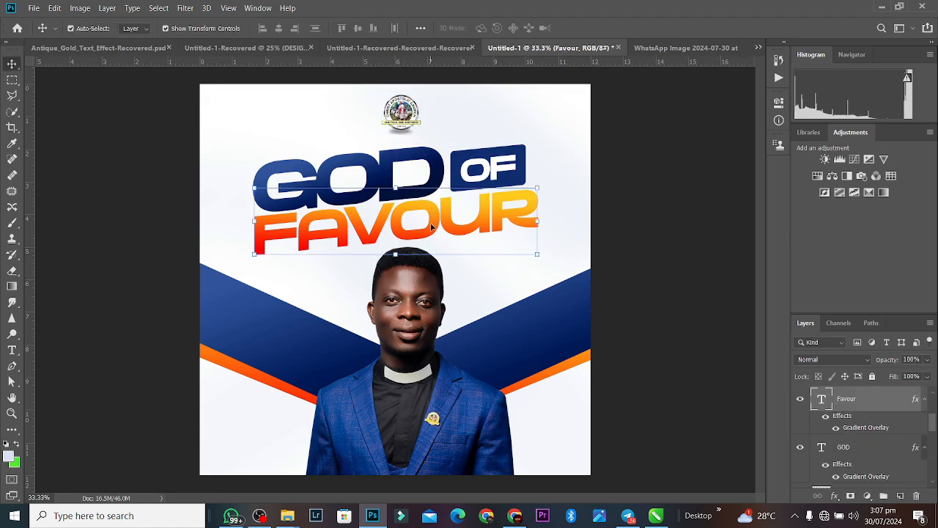
pyautogui.click(467, 171)
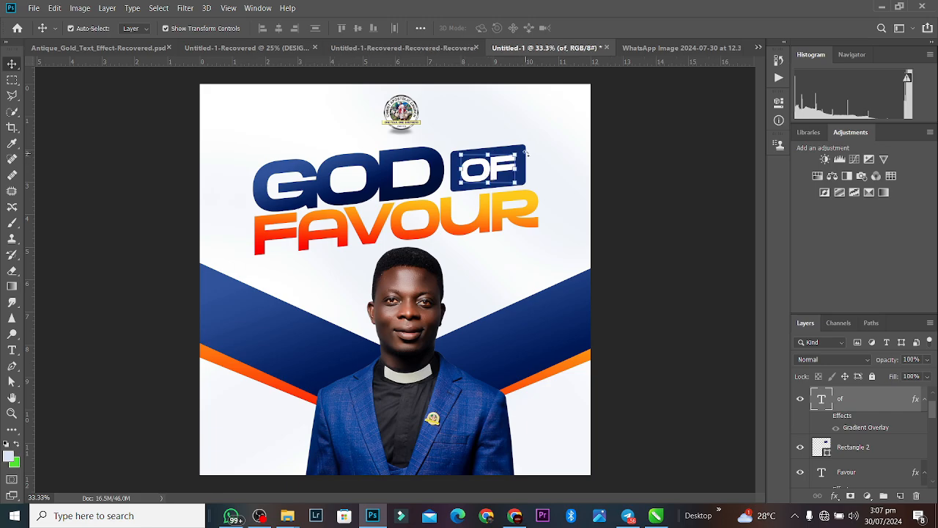
pyautogui.click(846, 442)
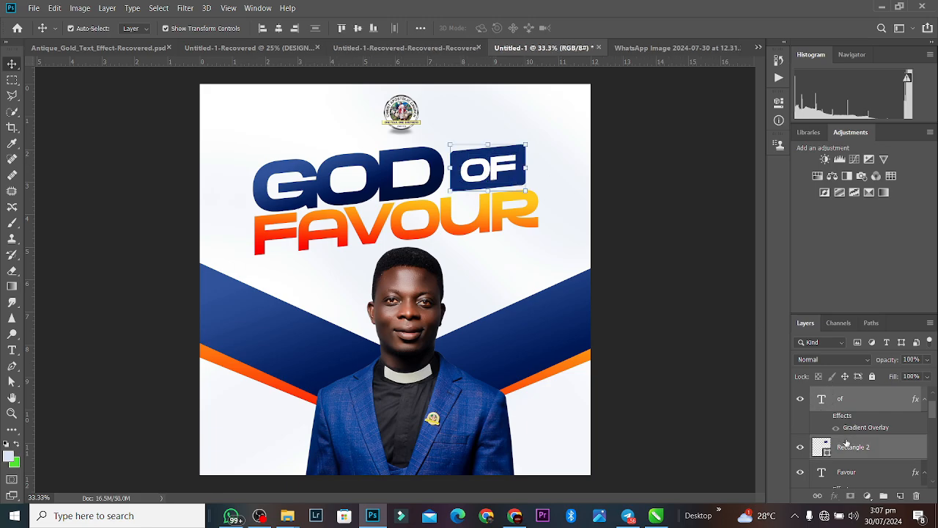
pyautogui.hotkey('ctrl', 'e')
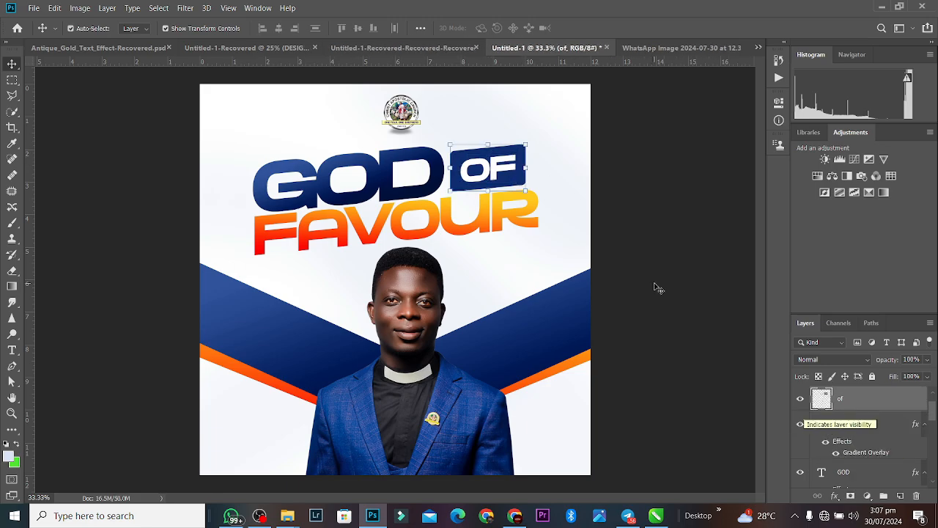
# Move GOD, OF and FAVOUR down together by about 80 px so the title overlaps the top of the man's head
pyautogui.keyDown('shift'); pyautogui.click(436, 178); pyautogui.keyUp('shift')
pyautogui.hotkey('ctrl', 't')
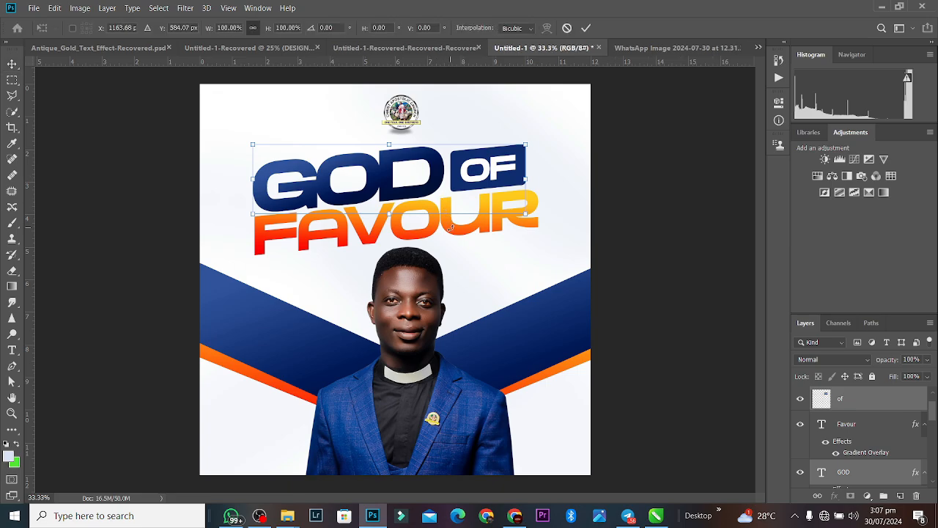
pyautogui.press('Return')
pyautogui.click(923, 427)
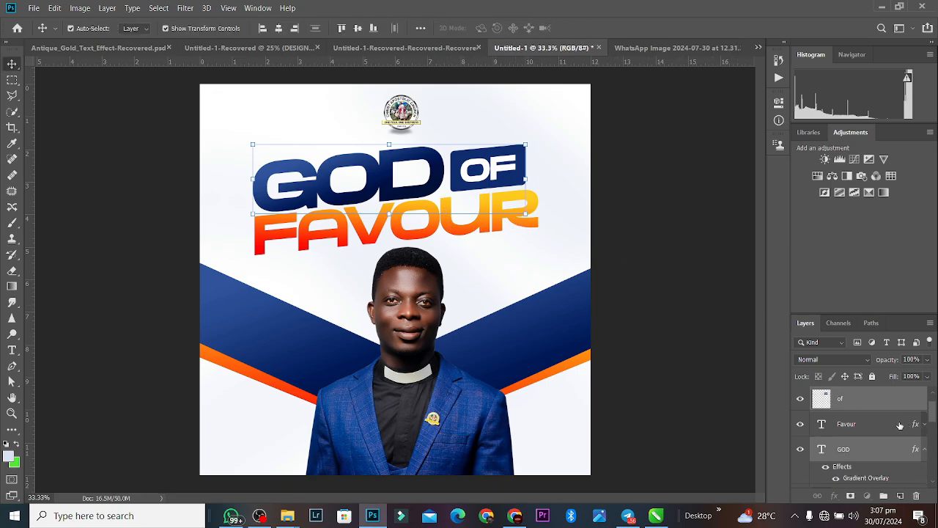
pyautogui.click(874, 419)
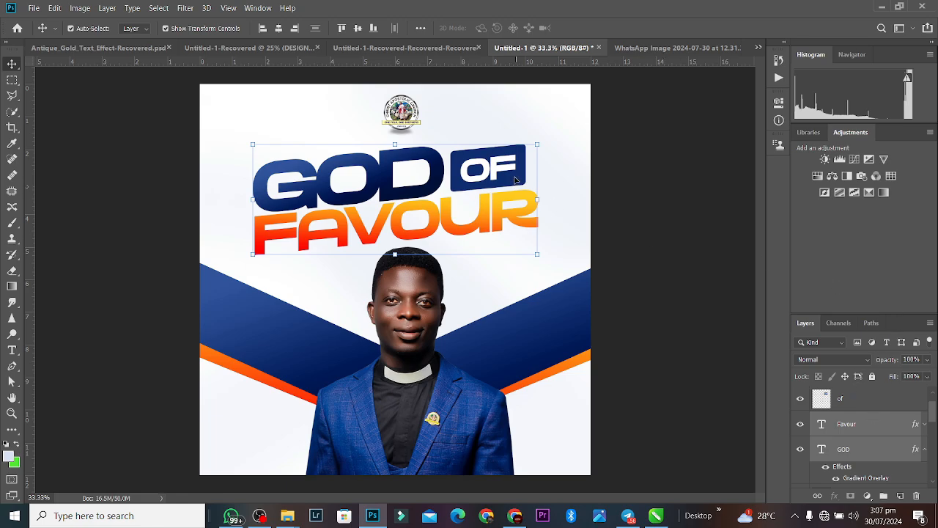
pyautogui.moveTo(515, 178)
pyautogui.mouseDown()
pyautogui.moveTo(512, 187)
pyautogui.moveTo(515, 178)
pyautogui.mouseUp()
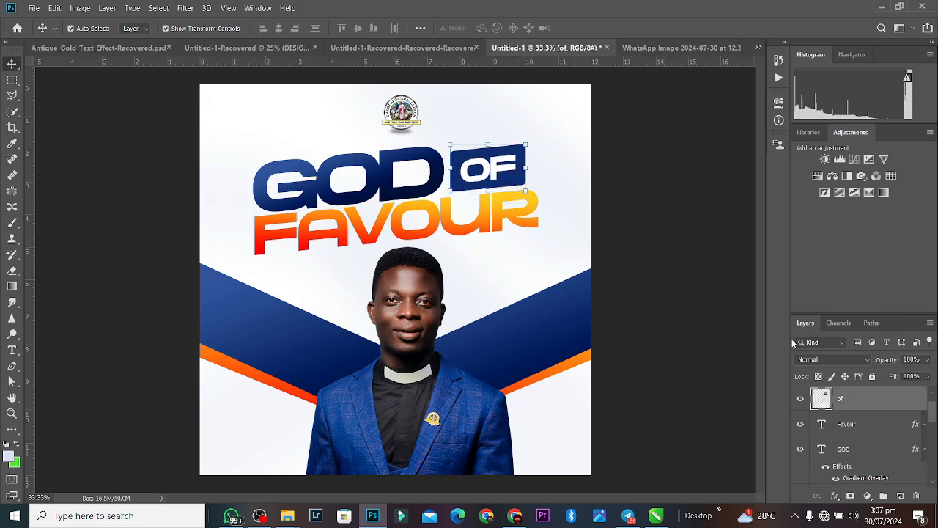
pyautogui.keyDown('shift'); pyautogui.click(863, 449); pyautogui.keyUp('shift')
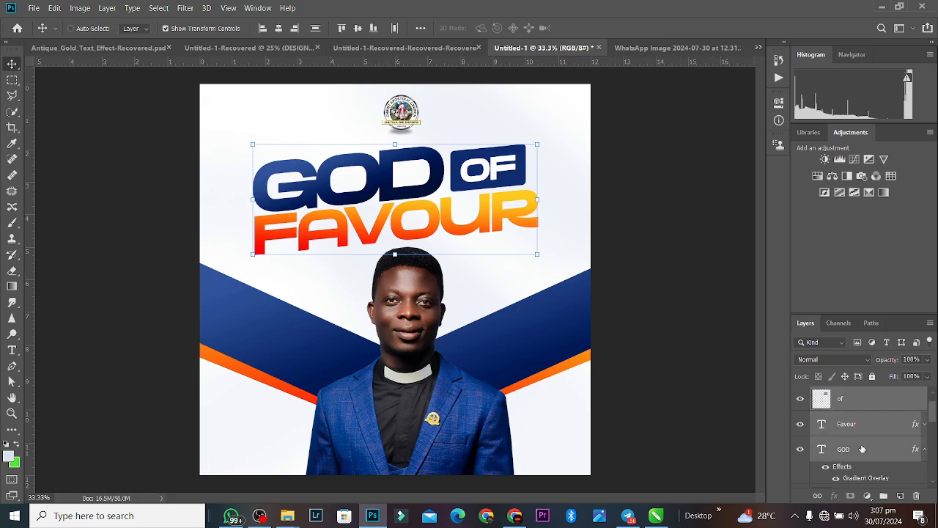
pyautogui.hotkey('ctrl', 't')
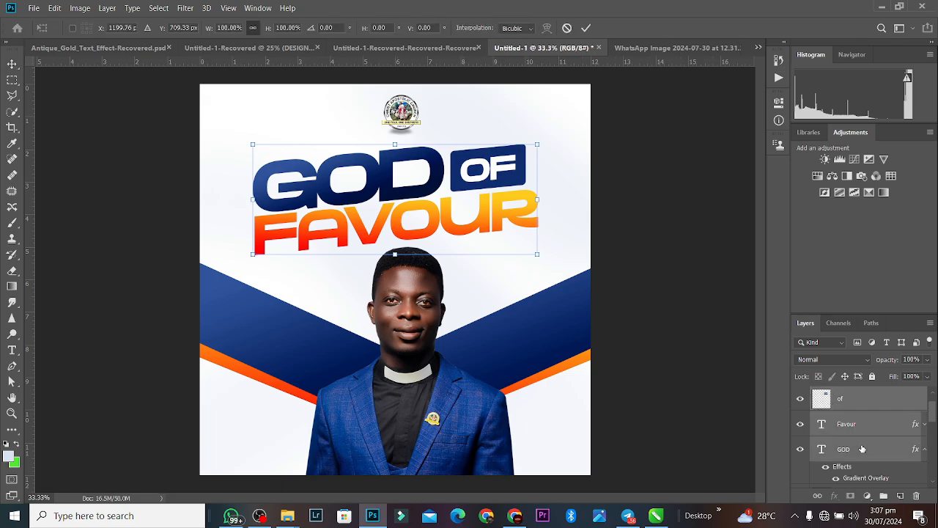
pyautogui.moveTo(491, 156); pyautogui.dragTo(497, 183)
pyautogui.click(586, 28)
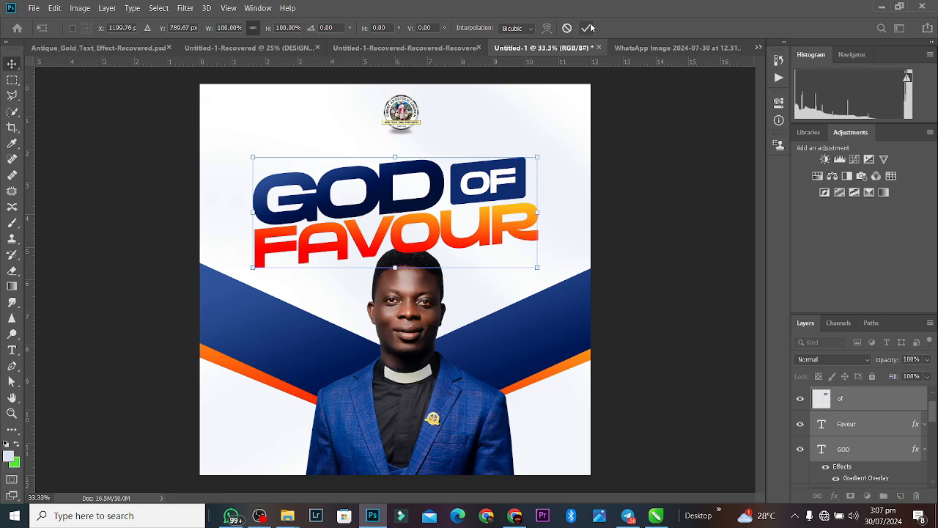
# Bring the man's portrait in front of all other layers, and centre the church logo horizontally near the page's upper edge
pyautogui.click(420, 333)
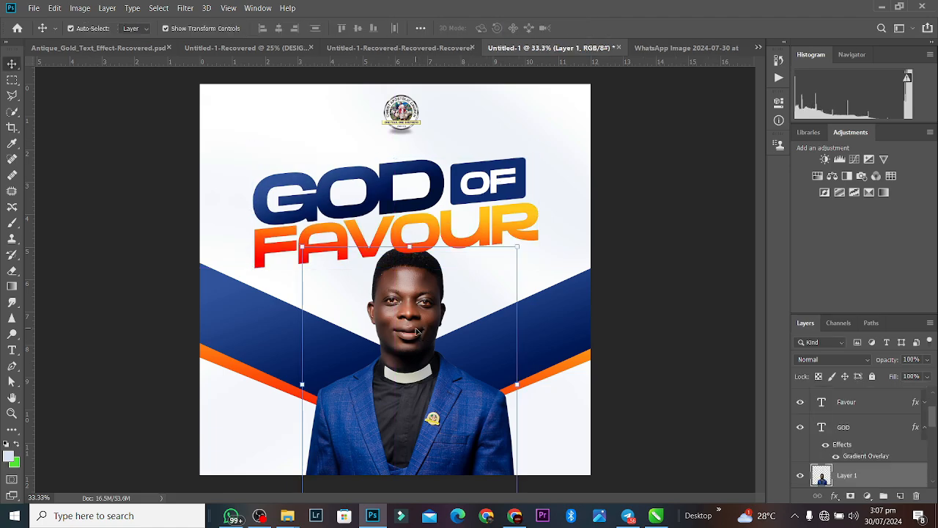
pyautogui.hotkey('ctrl', 'shift', ']')
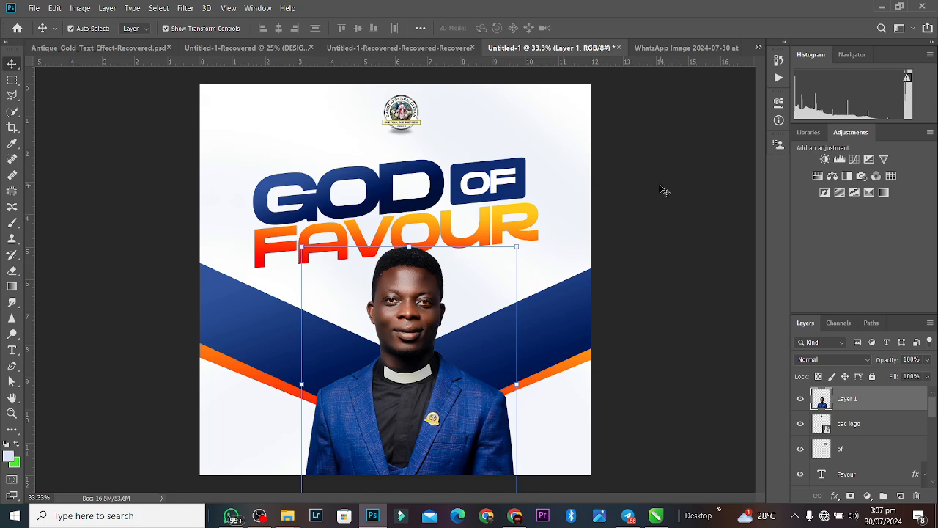
pyautogui.moveTo(402, 112); pyautogui.dragTo(396, 123)
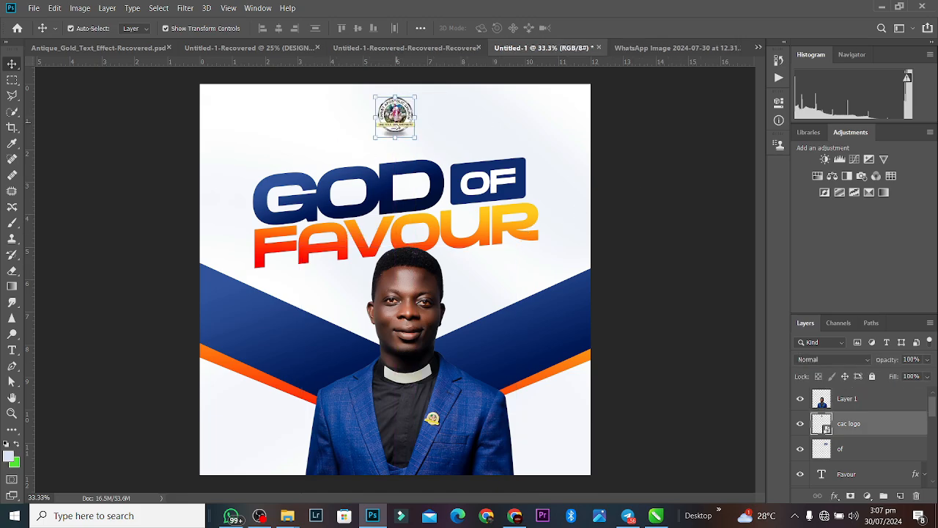
pyautogui.click(687, 188)
# Start a text line with CH just above the title and colour it dark navy 01113c, sampled from the GOD lettering
pyautogui.click(231, 517)
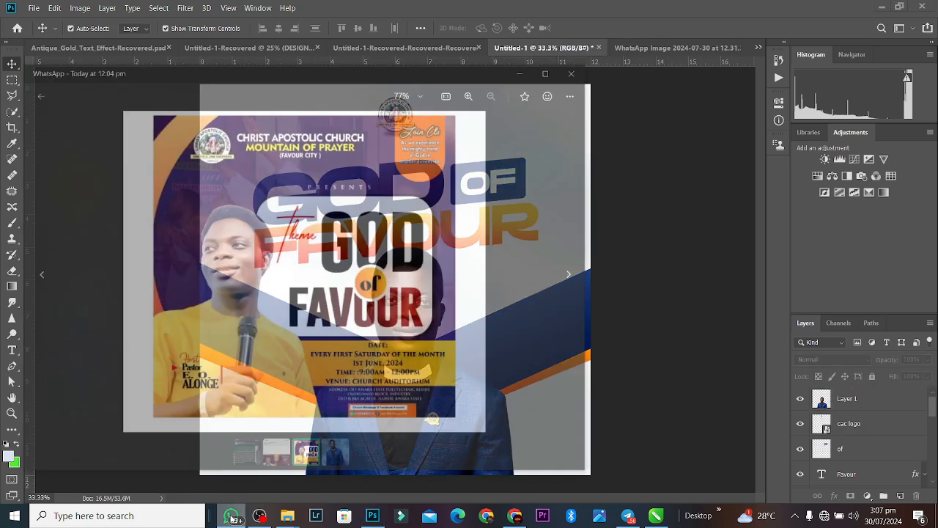
pyautogui.click(698, 18)
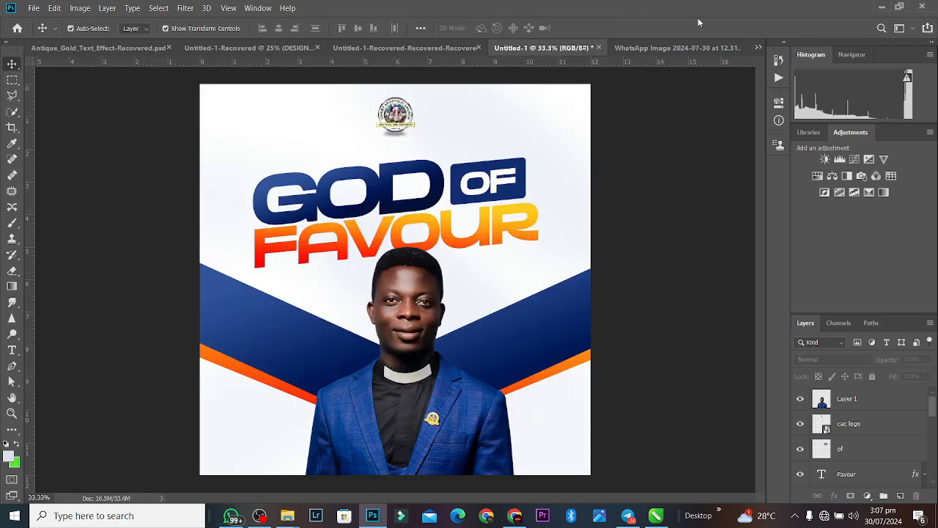
pyautogui.click(12, 352)
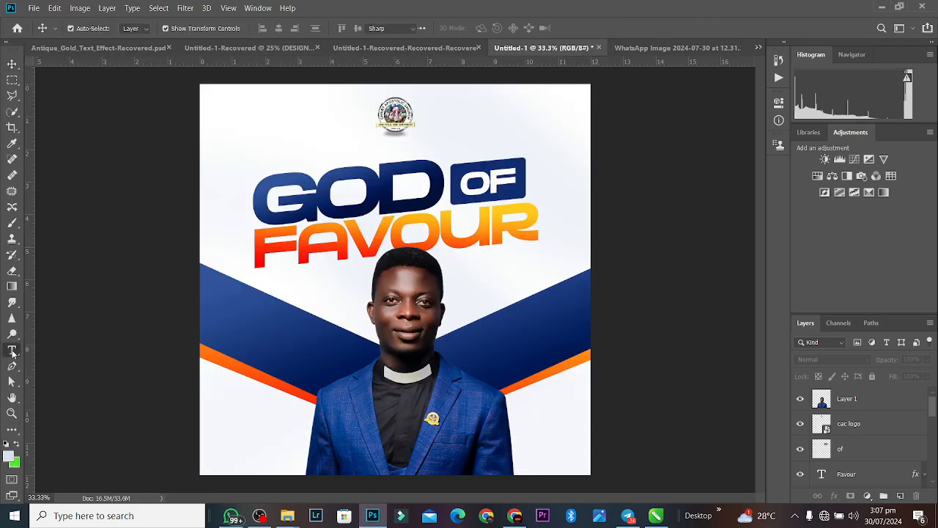
pyautogui.click(314, 155)
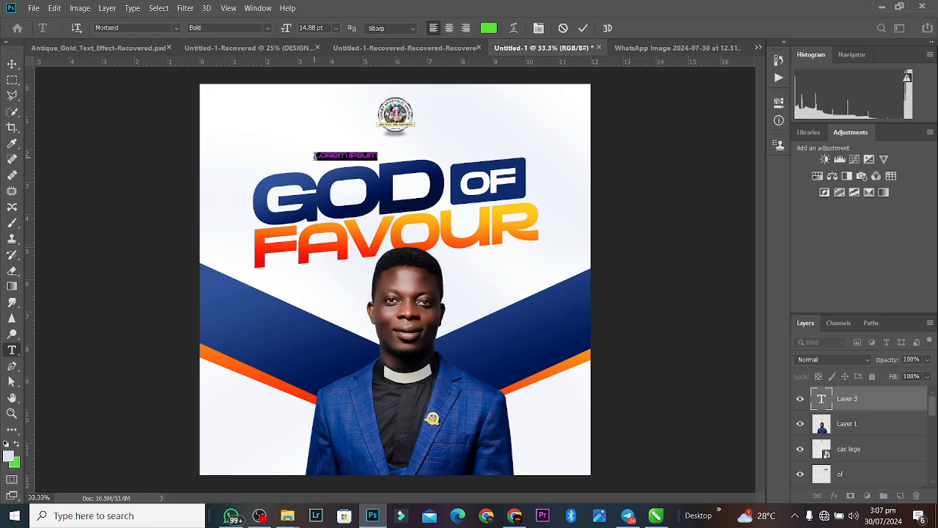
pyautogui.write('CH')
pyautogui.hotkey('ctrl', 'a')
pyautogui.click(489, 29)
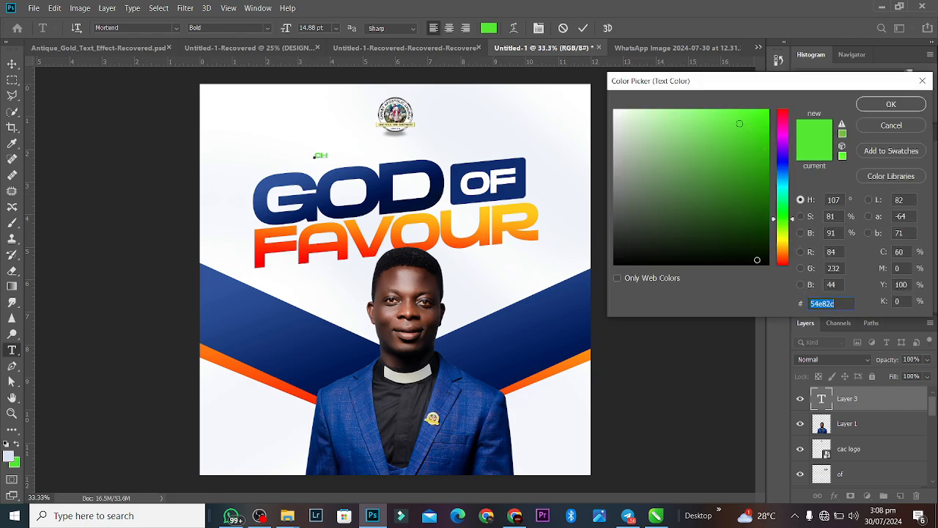
pyautogui.click(730, 260)
pyautogui.click(429, 195)
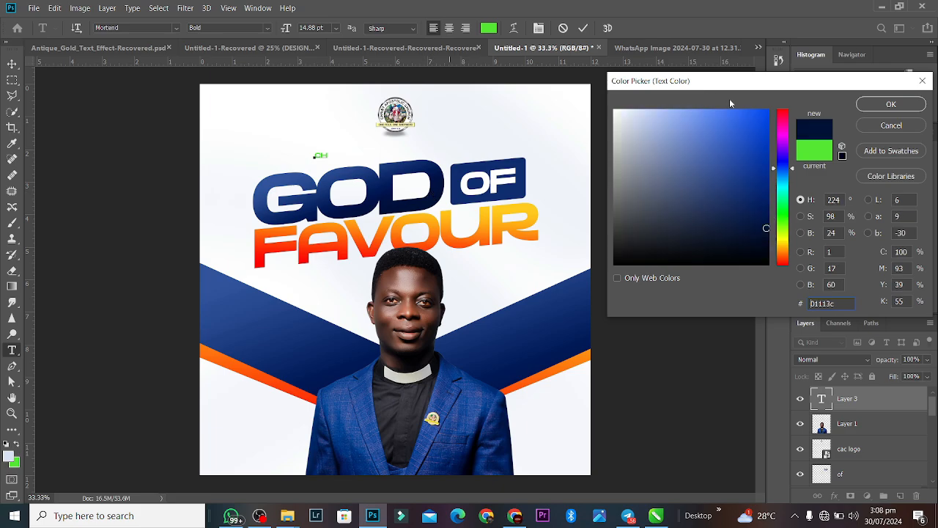
pyautogui.click(891, 104)
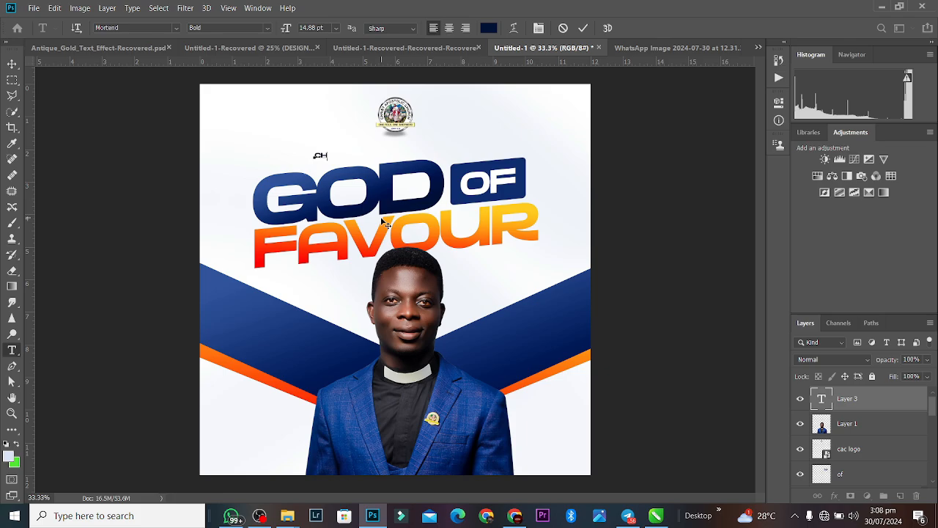
# Complete the line as CHRIST APOSTOLIC CHURCH, following the reference flyer, and move it directly beneath the church logo
pyautogui.hotkey('alt', 'Tab')
pyautogui.hotkey('alt', 'Tab')
pyautogui.hotkey('alt', 'Tab')
pyautogui.hotkey('alt', 'Tab')
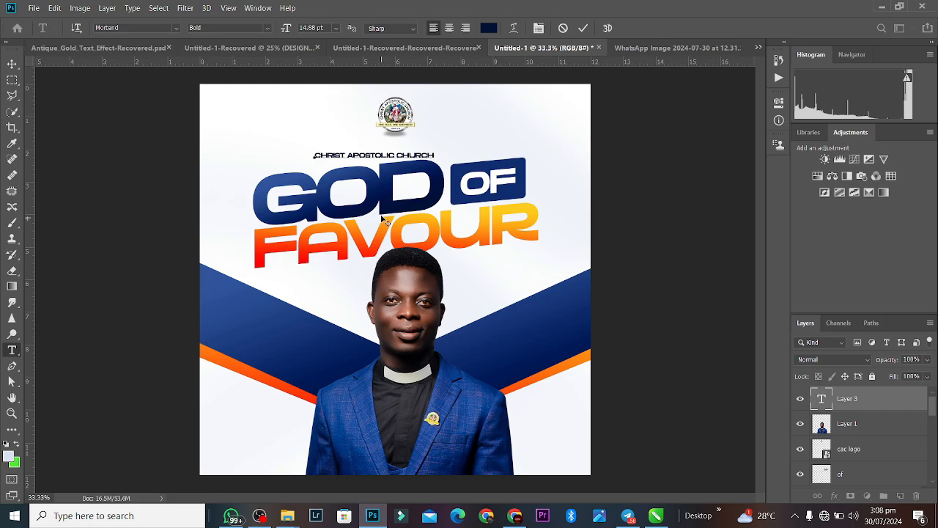
pyautogui.click(583, 28)
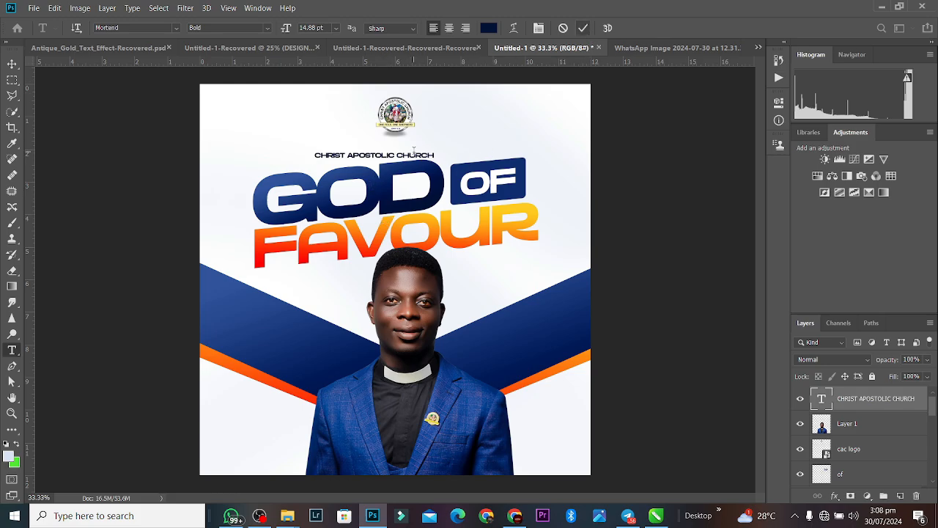
pyautogui.click(11, 63)
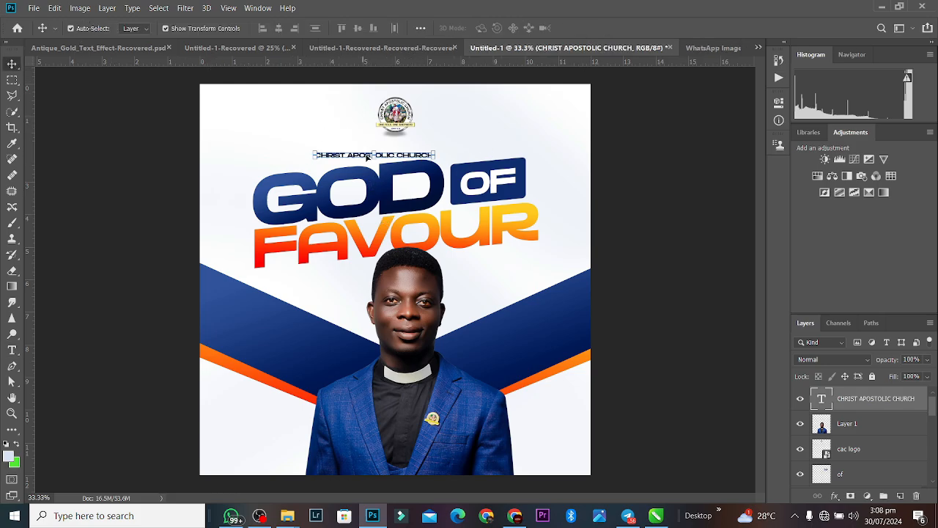
pyautogui.moveTo(368, 158); pyautogui.dragTo(386, 142)
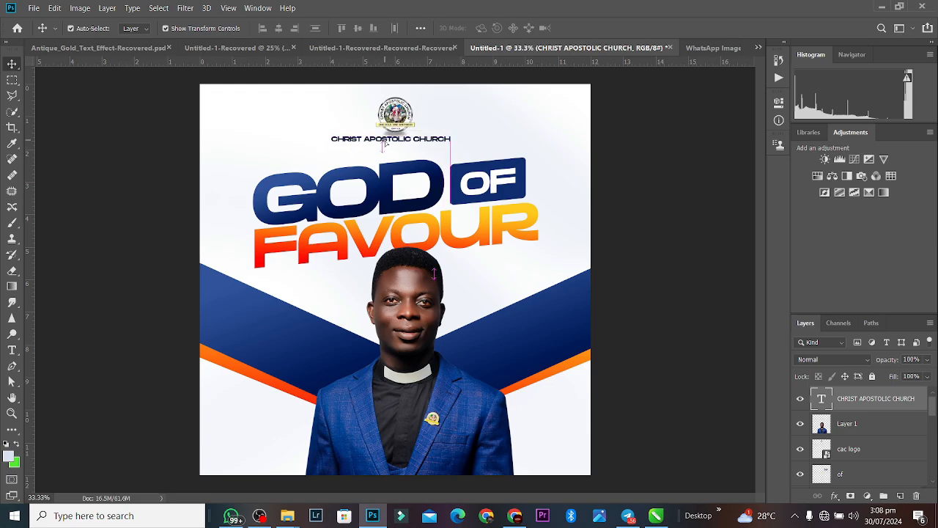
# Change the font of the CHRIST APOSTOLIC CHURCH line to Montserrat SemiBold
pyautogui.press('t')
pyautogui.tripleClick(385, 142)
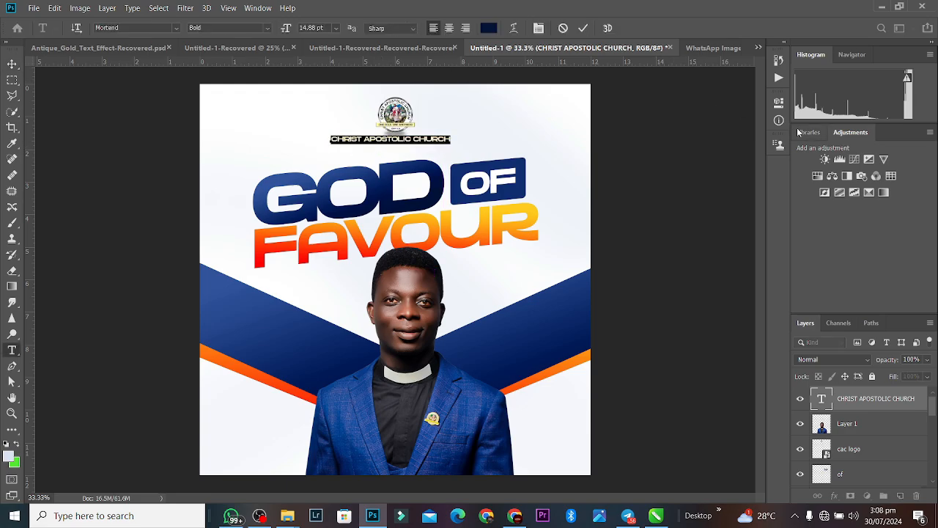
pyautogui.click(779, 103)
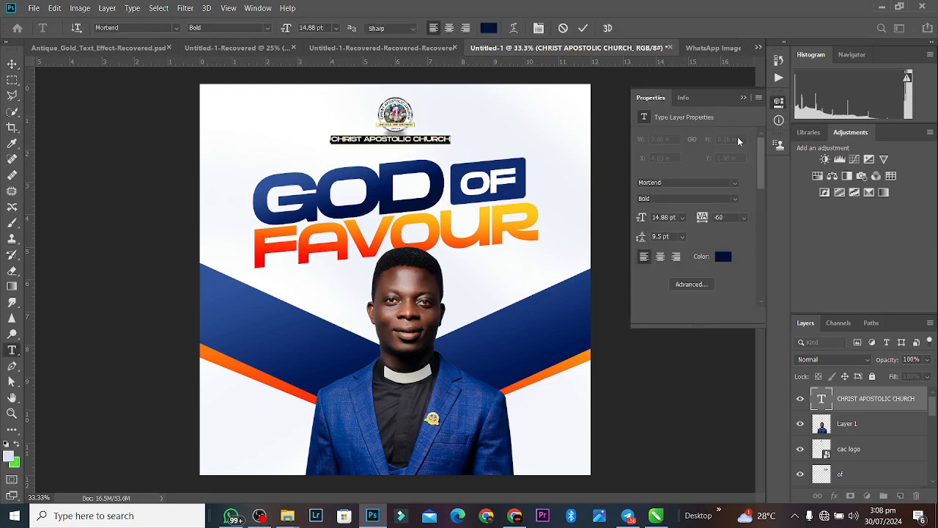
pyautogui.click(737, 185)
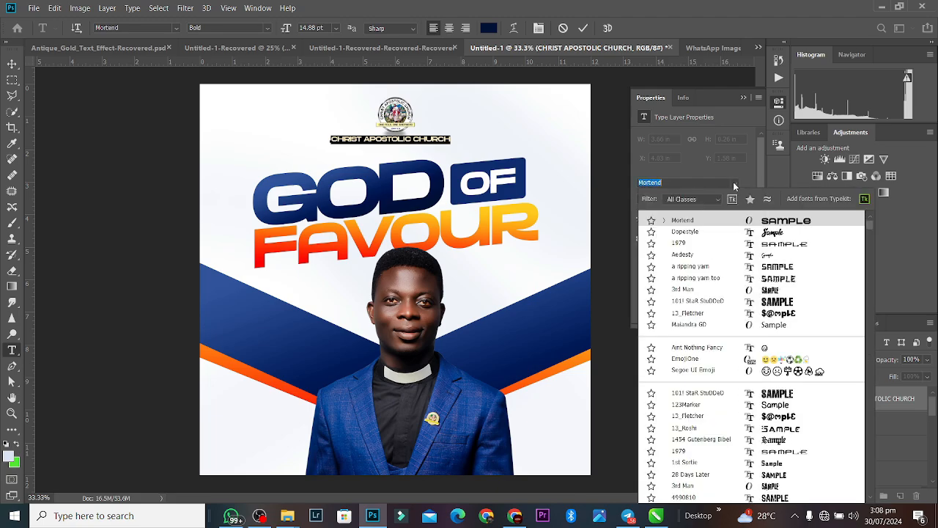
pyautogui.write('mONTS')
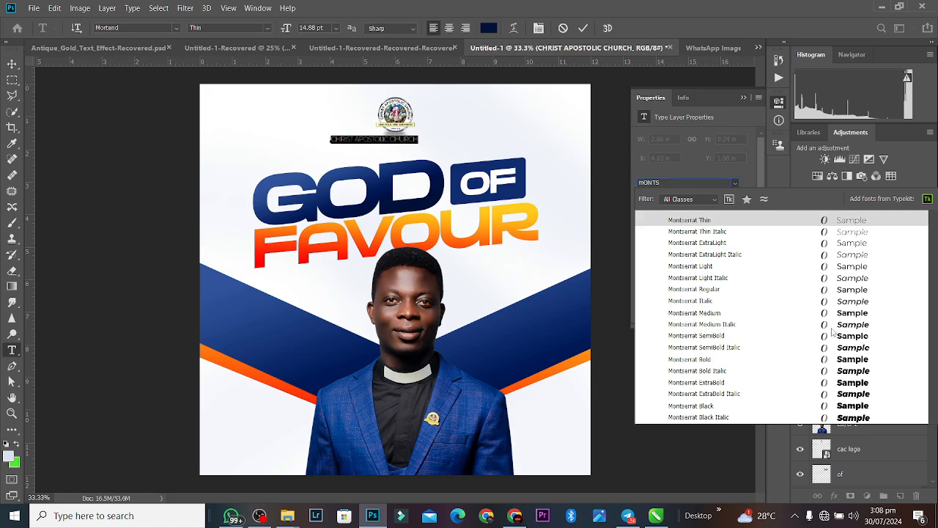
pyautogui.press('Escape')
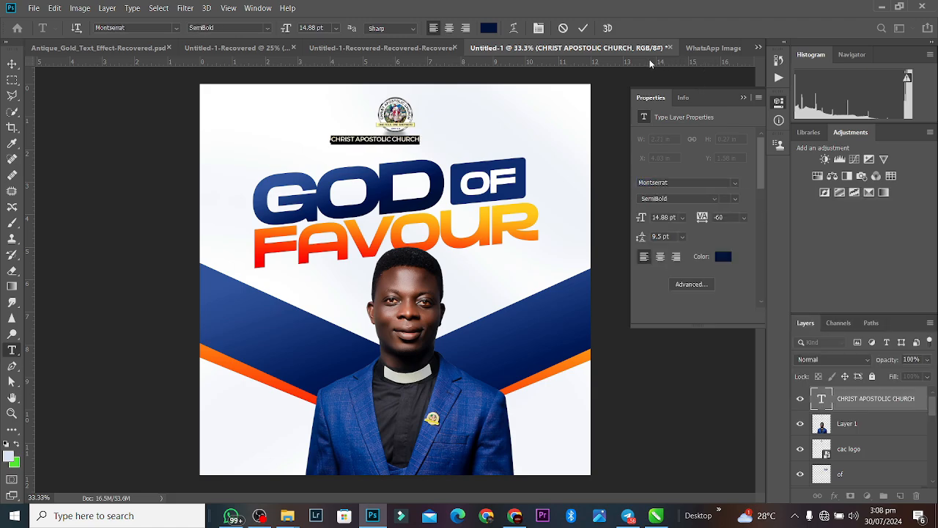
pyautogui.click(582, 28)
# Scale the CHRIST APOSTOLIC CHURCH line to about 118% and position it centrally beneath the logo
pyautogui.press('v')
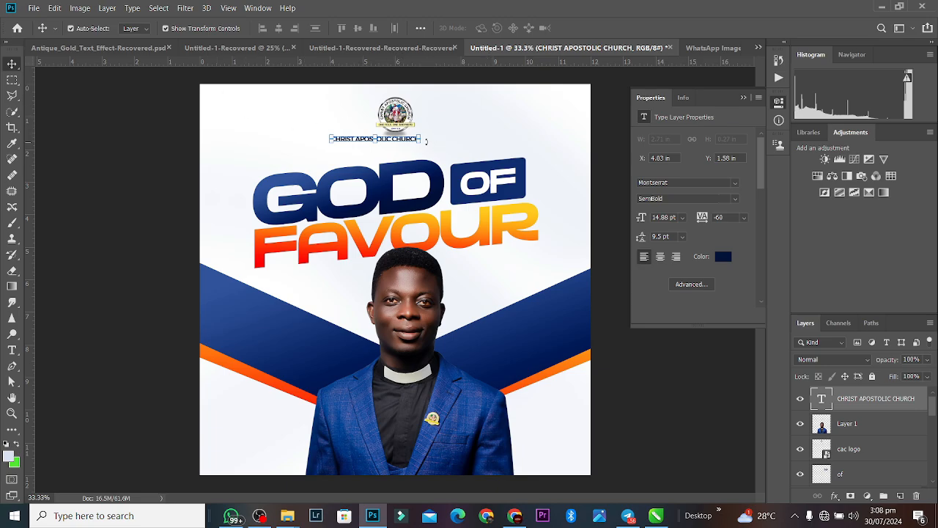
pyautogui.moveTo(426, 140)
pyautogui.mouseDown()
pyautogui.moveTo(439, 145)
pyautogui.moveTo(426, 146)
pyautogui.mouseUp()
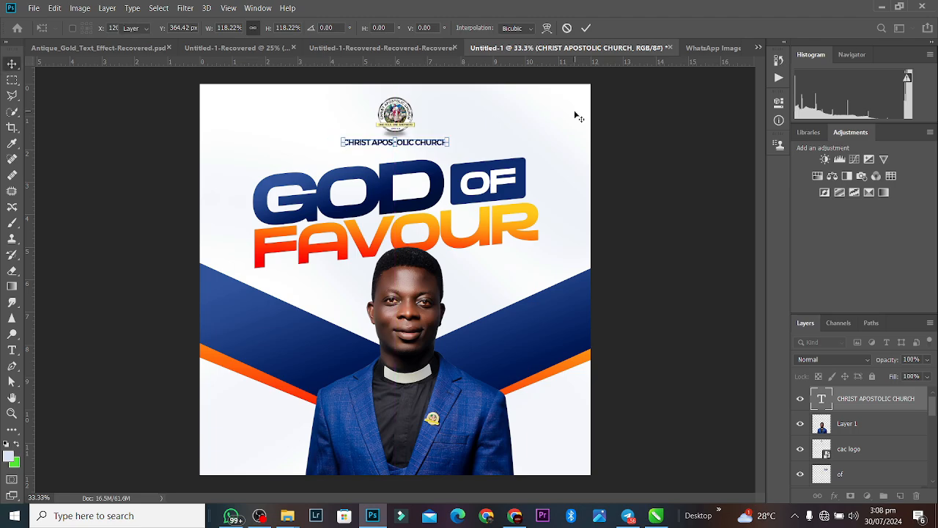
pyautogui.press('Return')
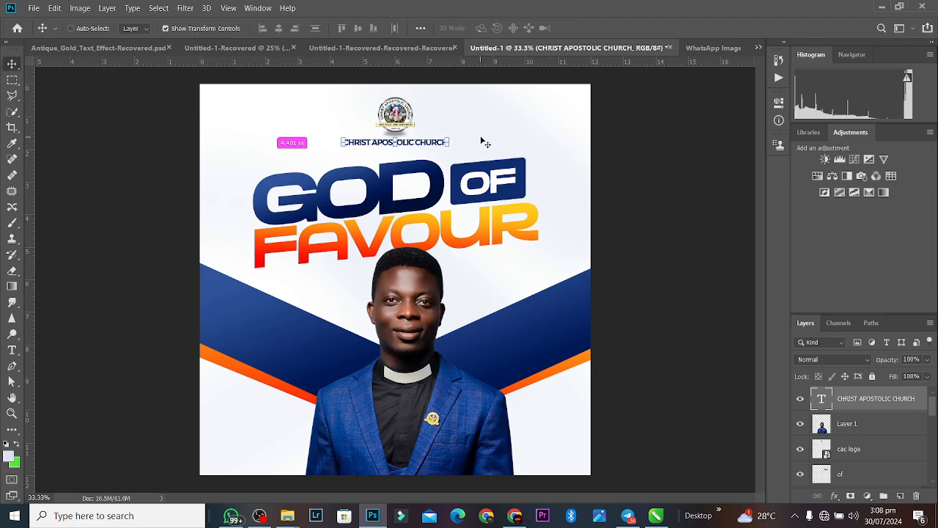
# Duplicate the church name line directly below itself and replace the copy's text with MOUNTAIN OF PRAYER from the reference flyer
pyautogui.hotkey('ctrl', 'j')
pyautogui.moveTo(435, 145); pyautogui.dragTo(434, 153)
pyautogui.doubleClick(434, 149)
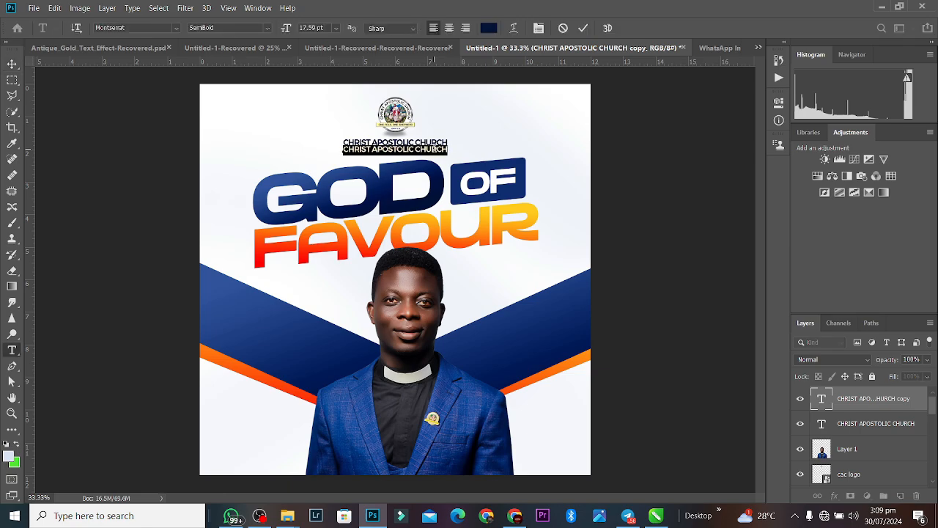
pyautogui.hotkey('alt', 'Tab')
pyautogui.hotkey('alt', 'Tab')
pyautogui.write('MOU')
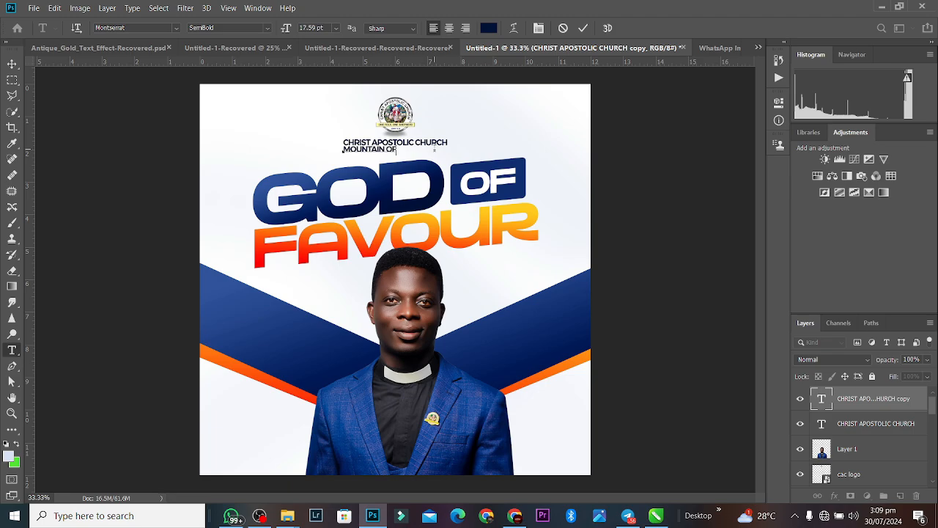
pyautogui.hotkey('alt', 'Tab')
pyautogui.hotkey('alt', 'Tab')
pyautogui.write('R')
# Colour the MOUNTAIN OF PRAYER text orange-red ff3304
pyautogui.hotkey('ctrl', 'a')
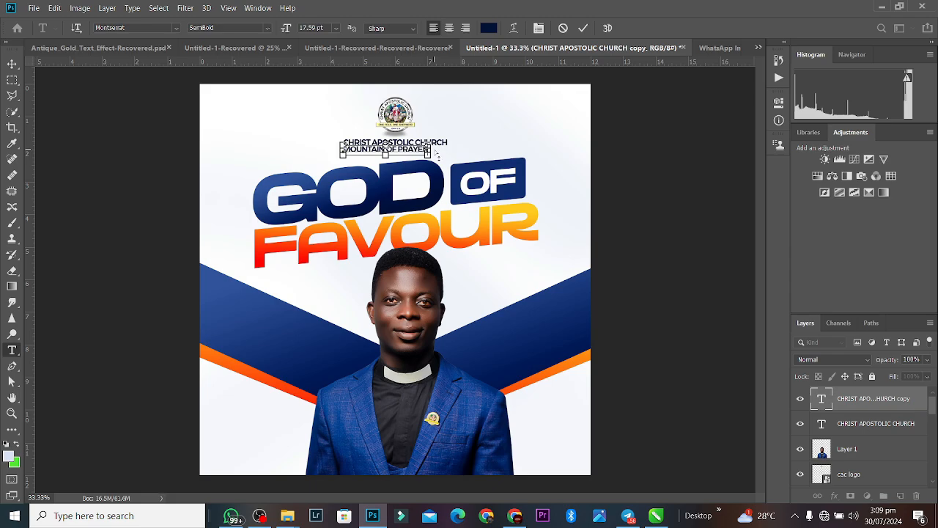
pyautogui.click(488, 29)
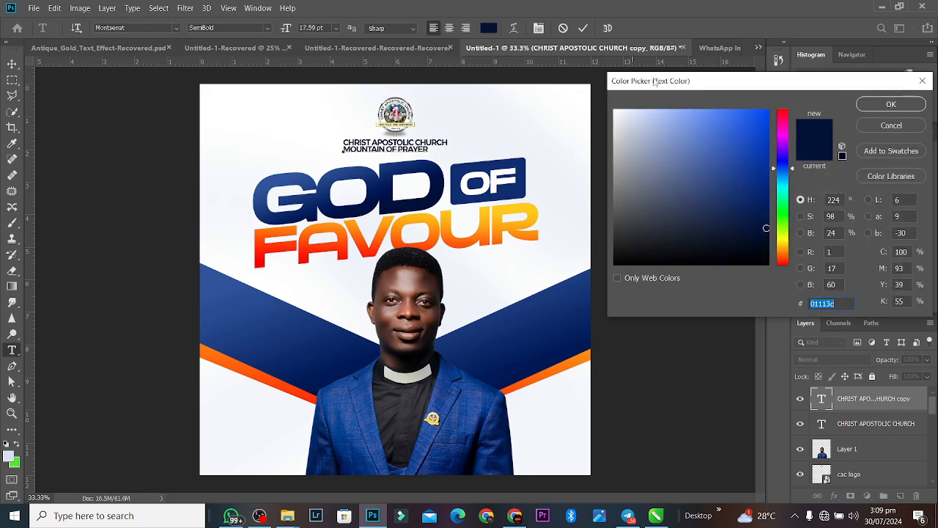
pyautogui.write('f00303')
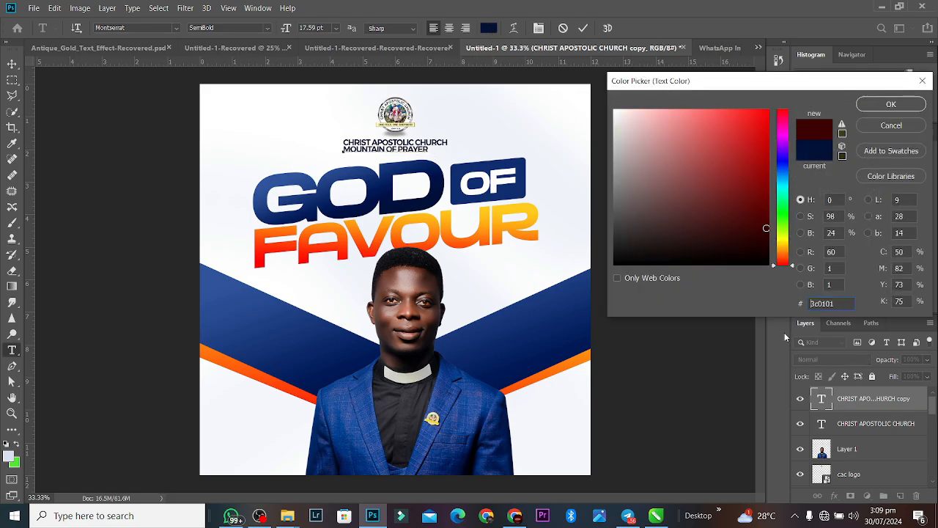
pyautogui.click(767, 110)
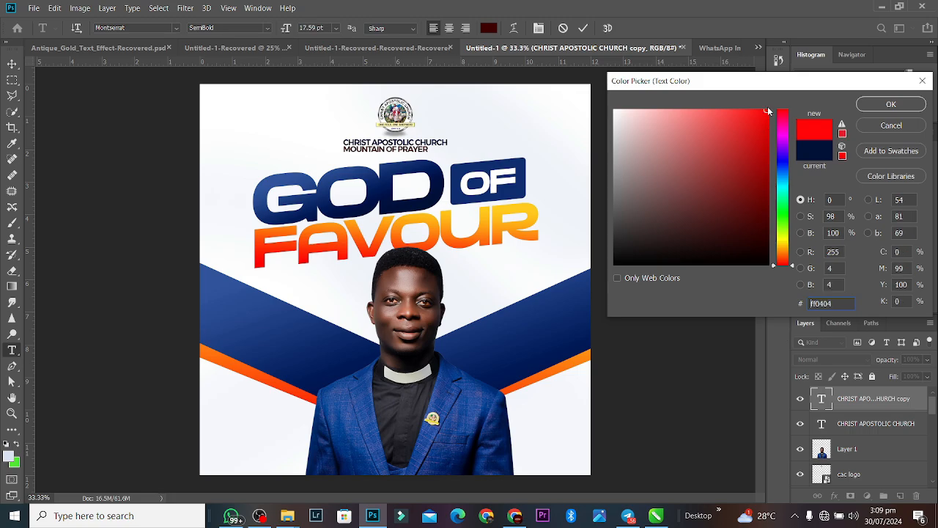
pyautogui.click(792, 261)
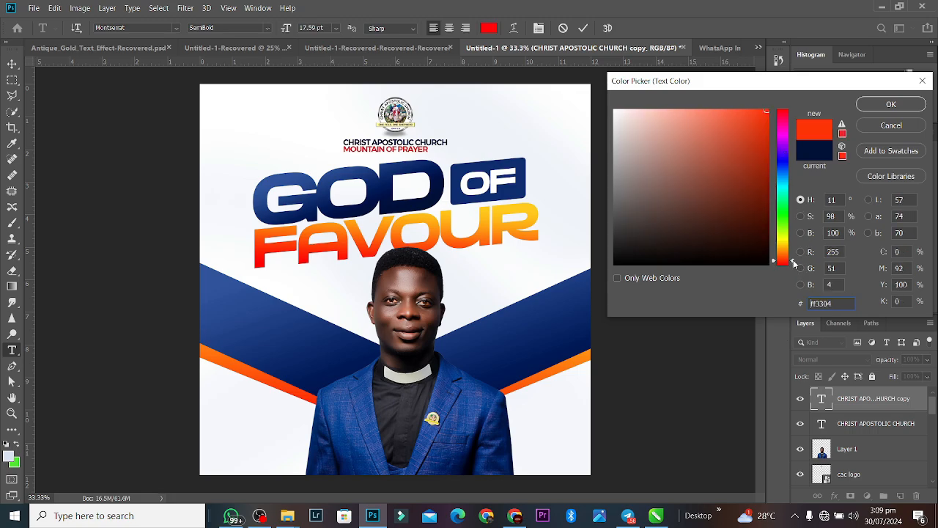
pyautogui.click(906, 107)
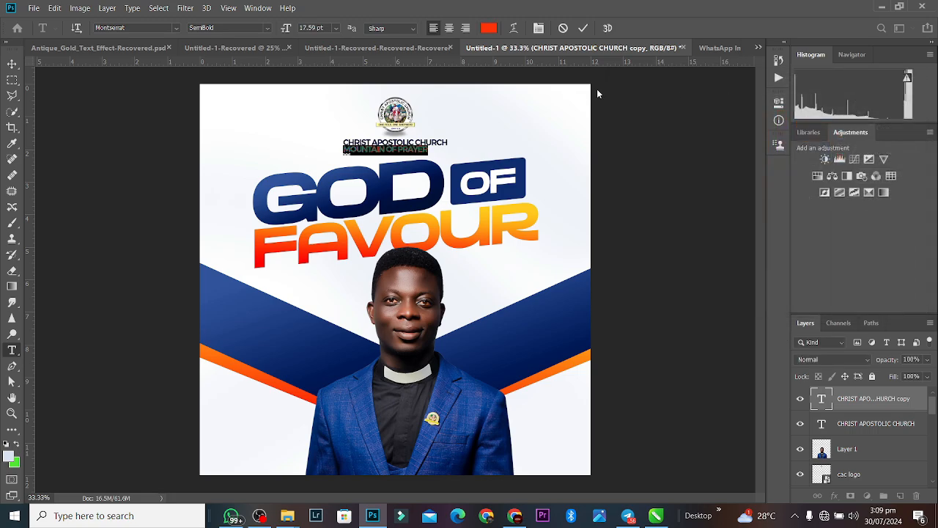
pyautogui.click(583, 27)
# Align the MOUNTAIN OF PRAYER and CHRIST APOSTOLIC CHURCH lines on their horizontal centres
pyautogui.press('v')
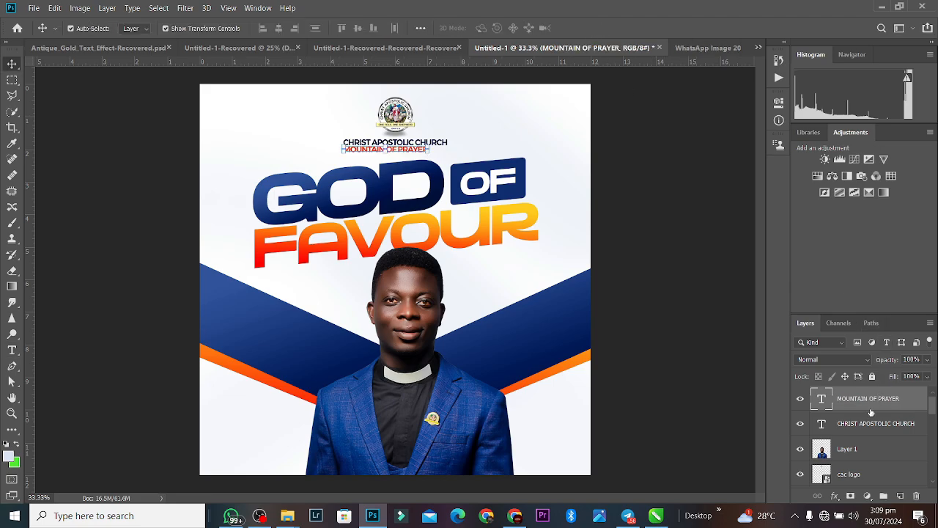
pyautogui.keyDown('shift'); pyautogui.click(867, 421); pyautogui.keyUp('shift')
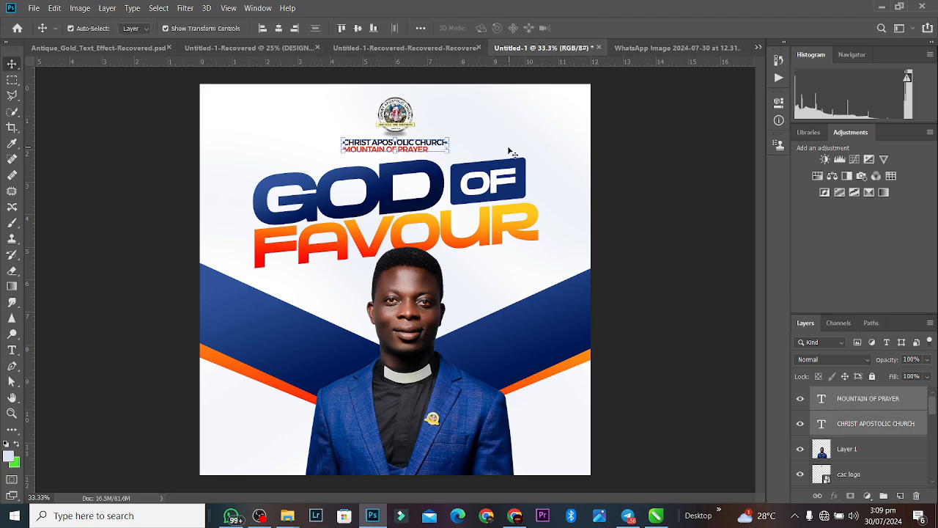
pyautogui.click(358, 28)
pyautogui.hotkey('ctrl', 'z')
pyautogui.click(278, 28)
pyautogui.click(648, 177)
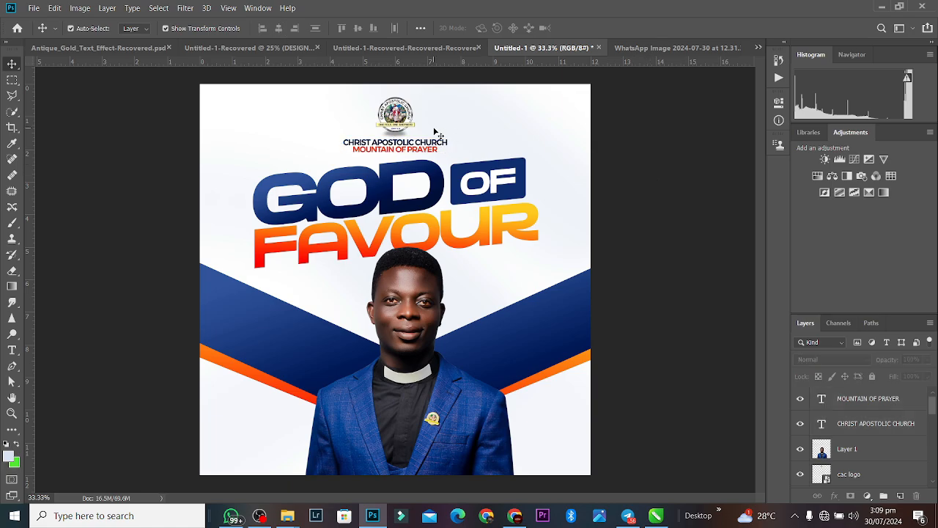
# Align the church logo and the CHRIST APOSTOLIC CHURCH line on their horizontal centres, and clear the selection
pyautogui.click(410, 132)
pyautogui.click(400, 119)
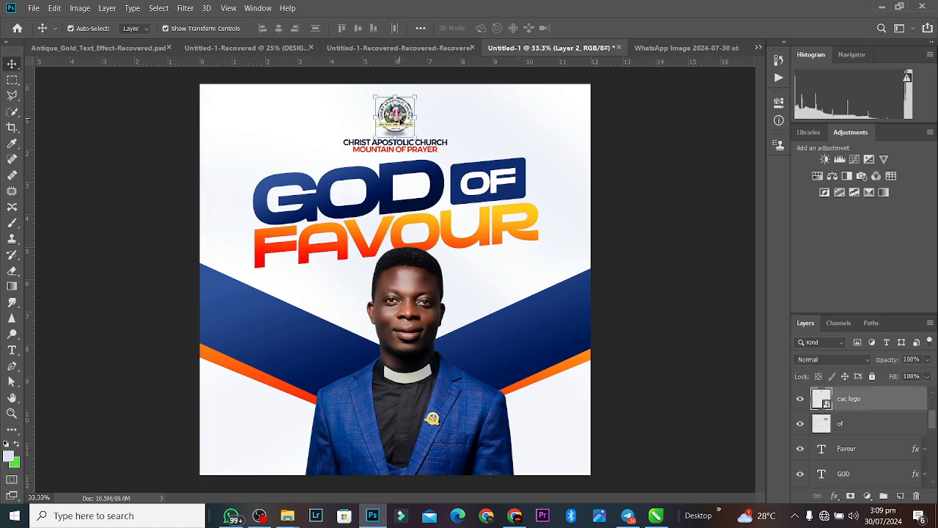
pyautogui.keyDown('shift'); pyautogui.click(444, 149); pyautogui.keyUp('shift')
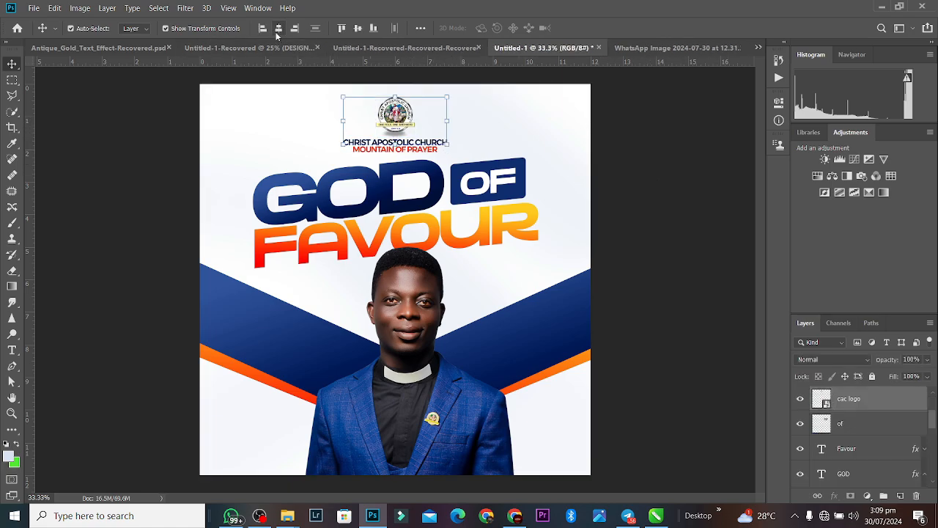
pyautogui.click(614, 134)
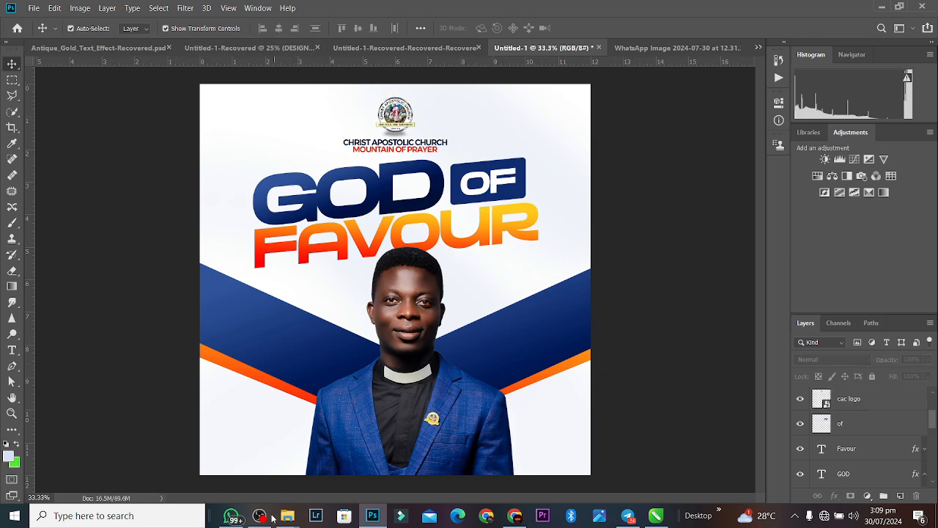
# Find the stadium running-track image c59eded4d21915277ea99c5ae338da02 in the Downloads folder and place it in the Photoshop flyer
pyautogui.moveTo(287, 519)
pyautogui.click(237, 473)
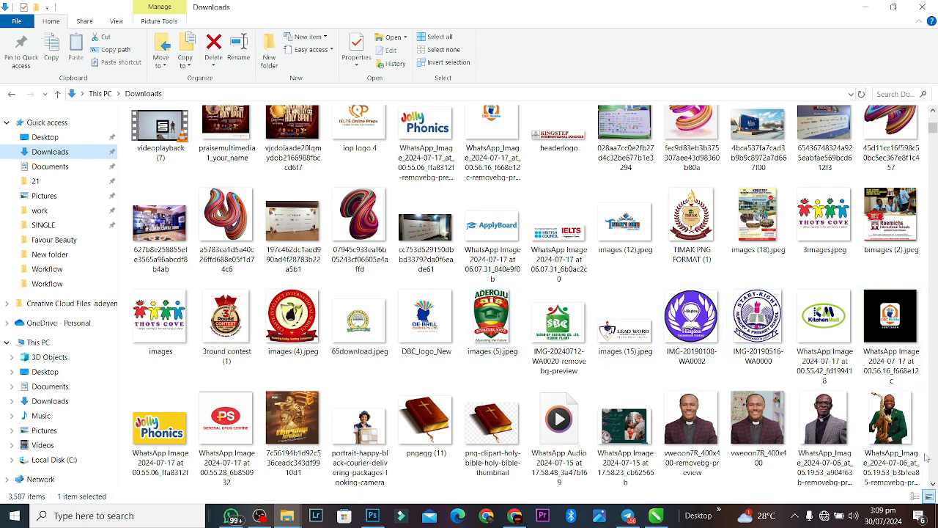
pyautogui.scroll(-5, 933, 484)
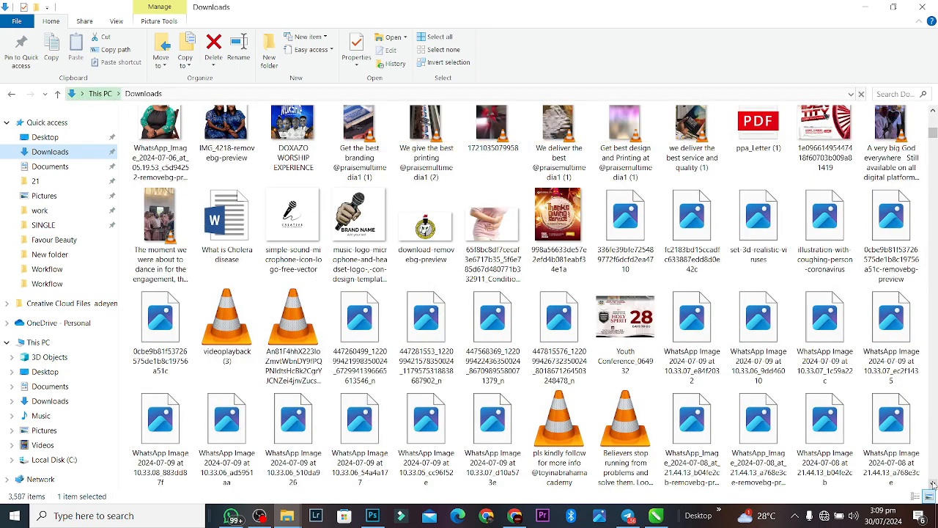
pyautogui.scroll(-3, 933, 484)
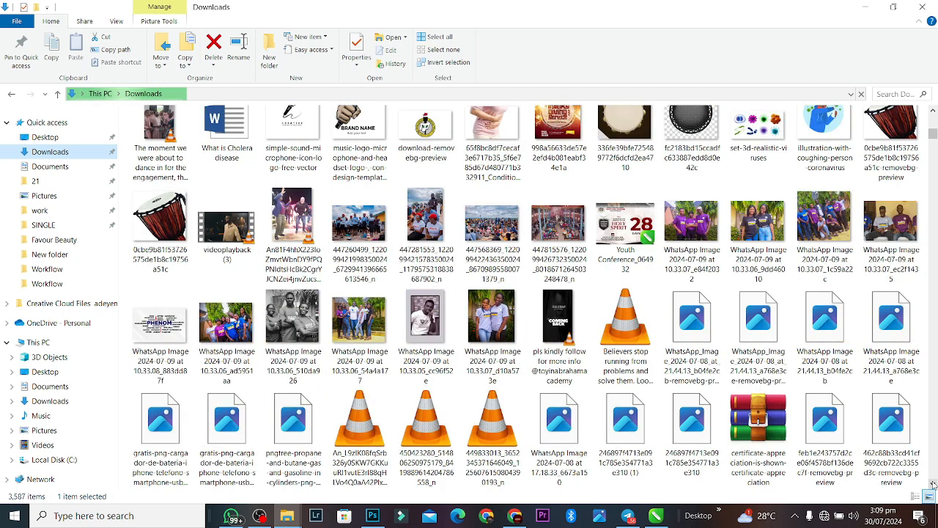
pyautogui.scroll(-3, 933, 483)
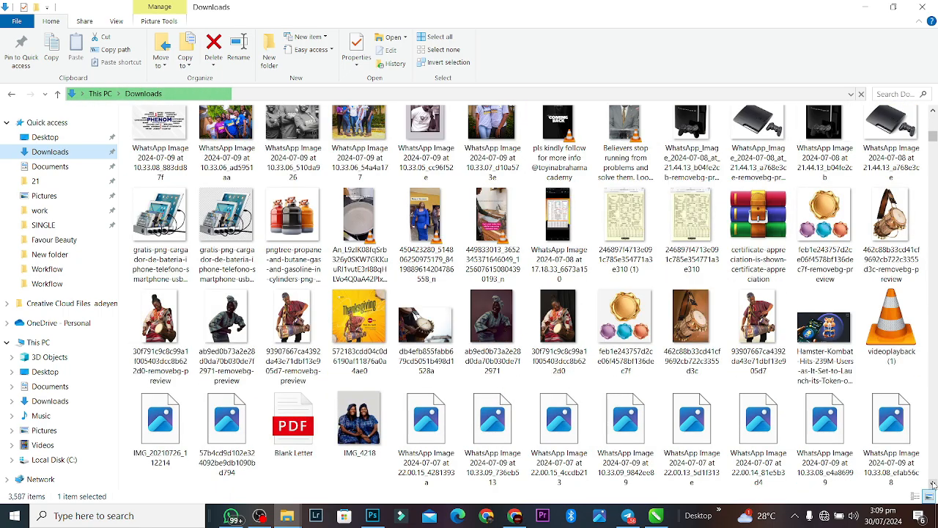
pyautogui.scroll(-5, 933, 484)
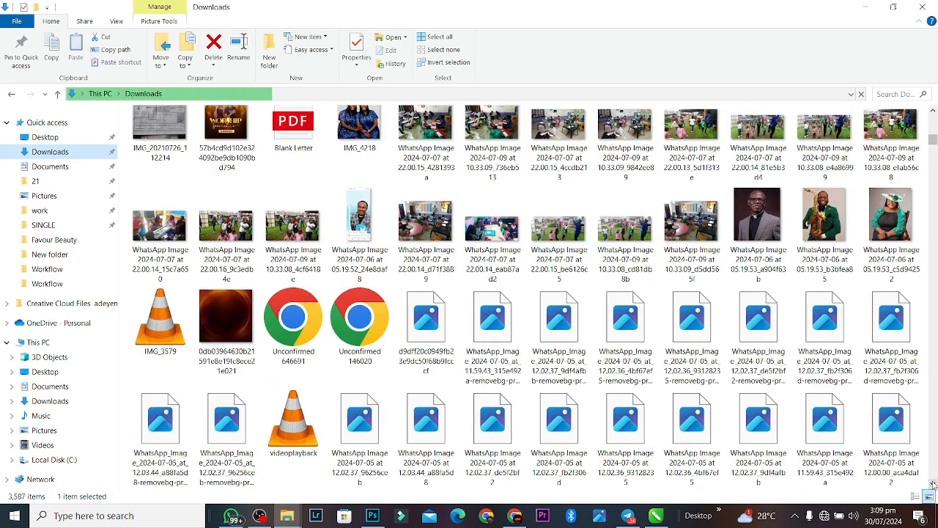
pyautogui.scroll(-3, 933, 484)
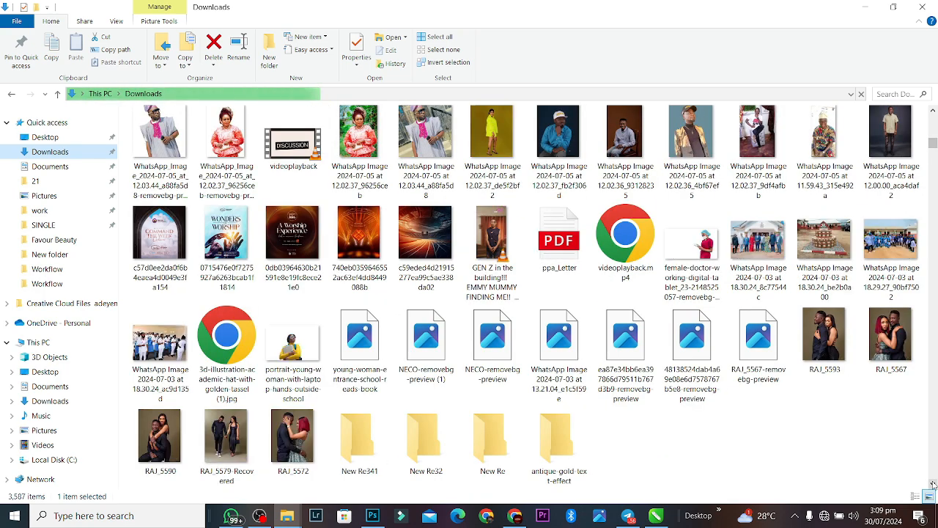
pyautogui.click(434, 230)
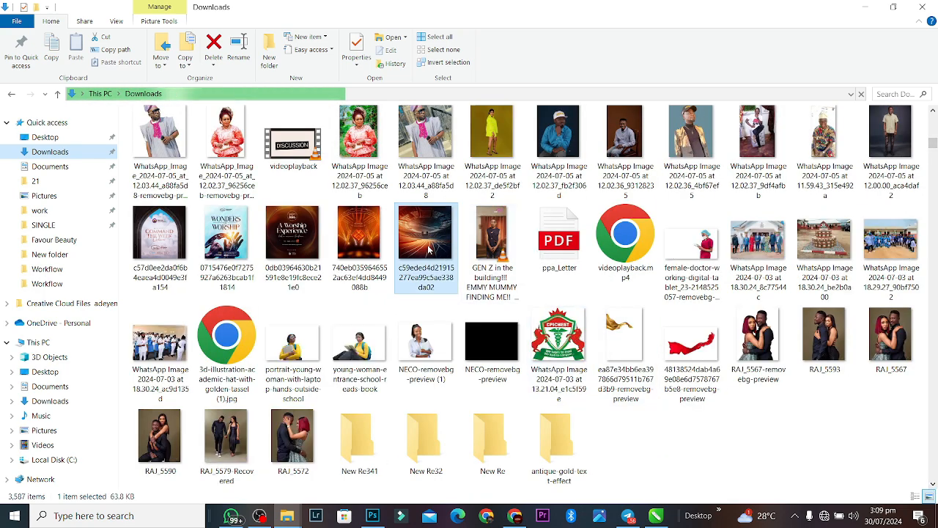
pyautogui.moveTo(433, 230)
pyautogui.mouseDown()
pyautogui.moveTo(469, 341)
pyautogui.moveTo(473, 427)
pyautogui.moveTo(359, 458)
pyautogui.moveTo(352, 505)
pyautogui.moveTo(373, 515)
pyautogui.moveTo(421, 224)
pyautogui.mouseUp()
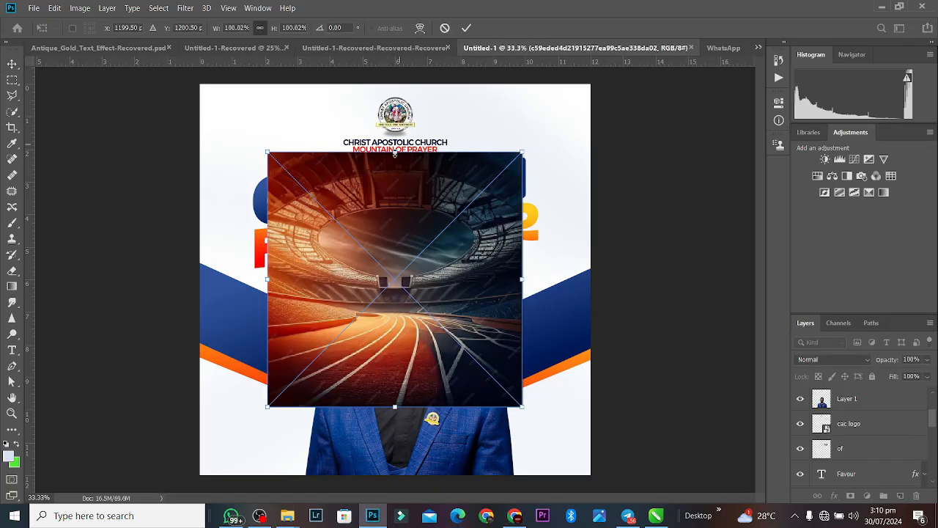
# Enlarge the placed stadium image to about 173% so it covers the whole canvas, and commit the placement
pyautogui.moveTo(408, 50); pyautogui.dragTo(410, 21)
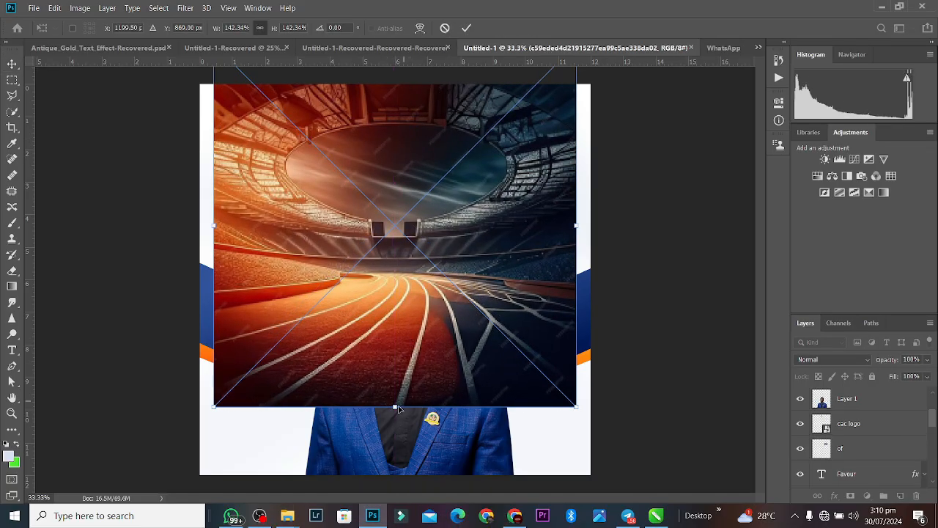
pyautogui.moveTo(398, 408); pyautogui.dragTo(386, 486)
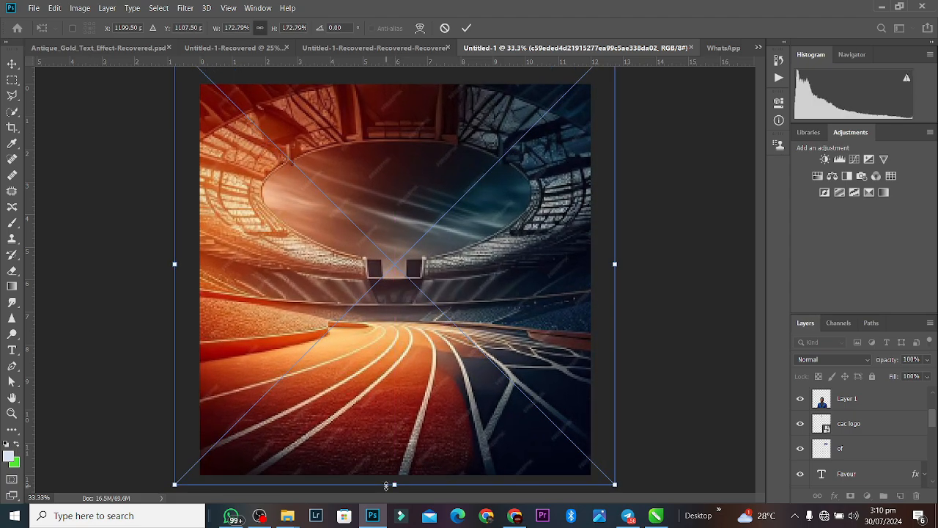
pyautogui.press('Return')
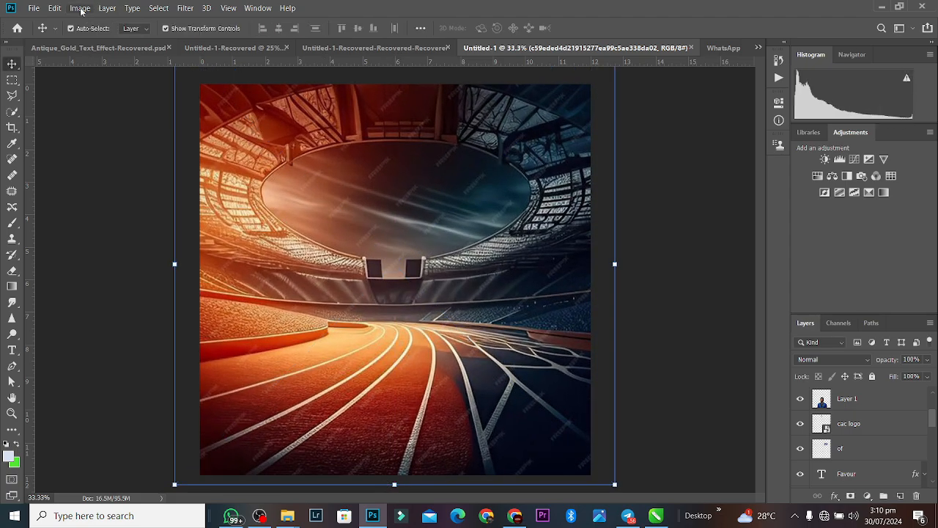
# Apply a Black & White adjustment to the stadium image and set its blend mode to Screen
pyautogui.click(80, 8)
pyautogui.moveTo(99, 36)
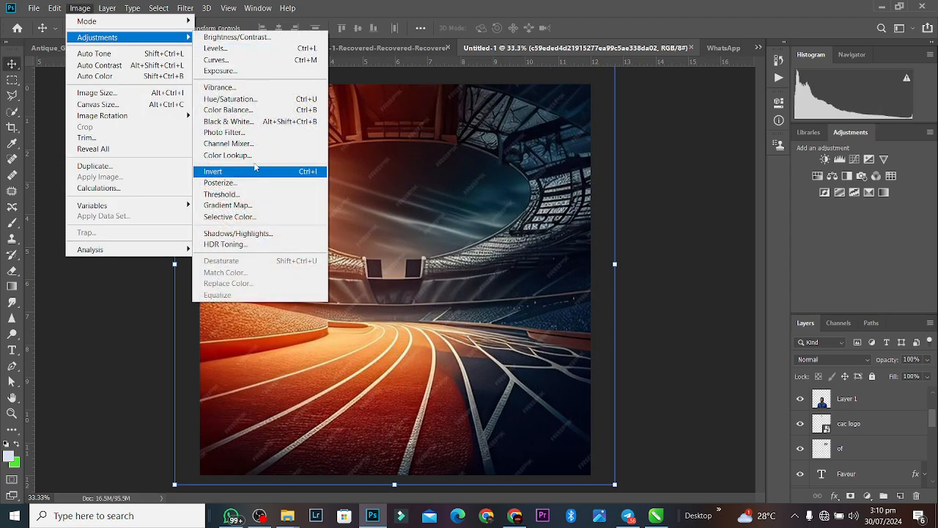
pyautogui.click(249, 122)
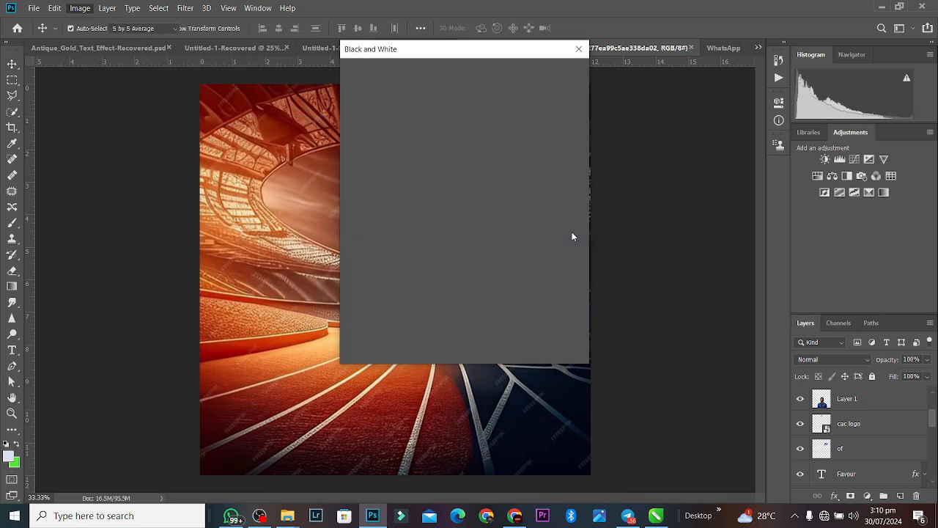
pyautogui.click(559, 72)
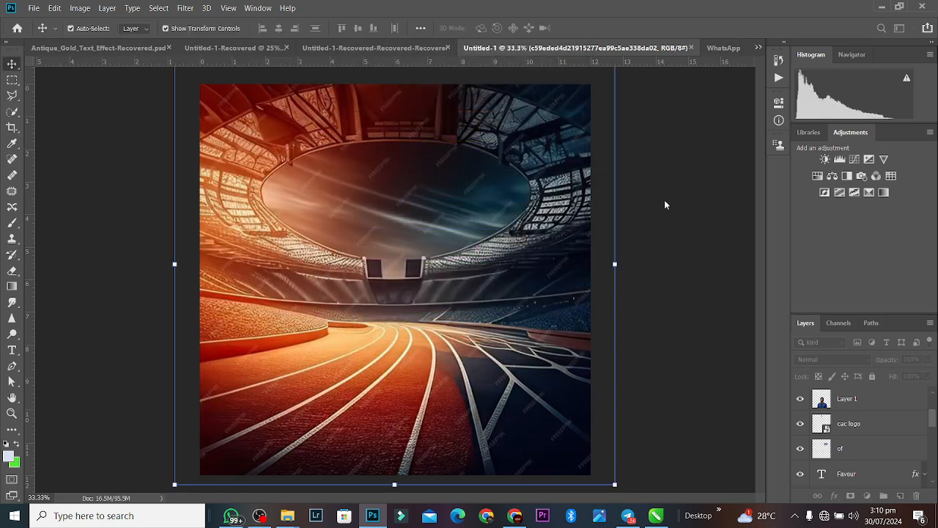
pyautogui.click(855, 362)
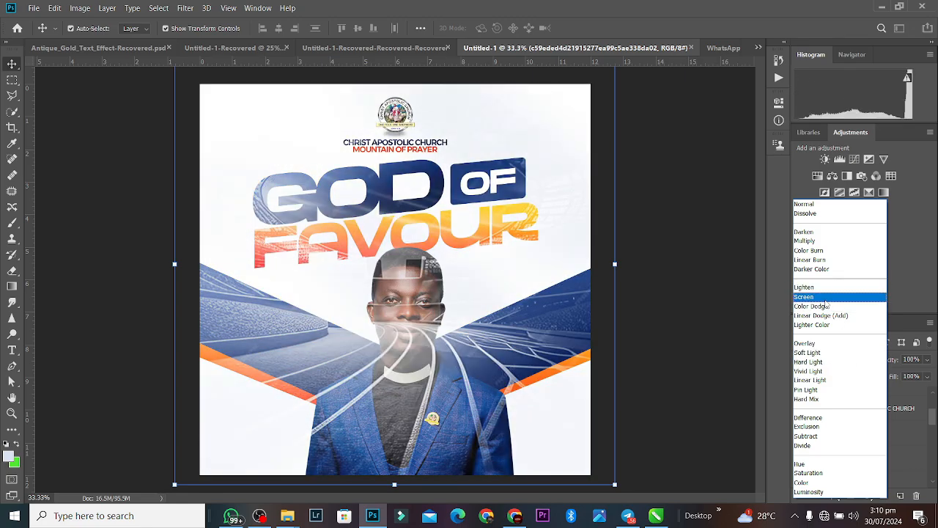
pyautogui.click(826, 299)
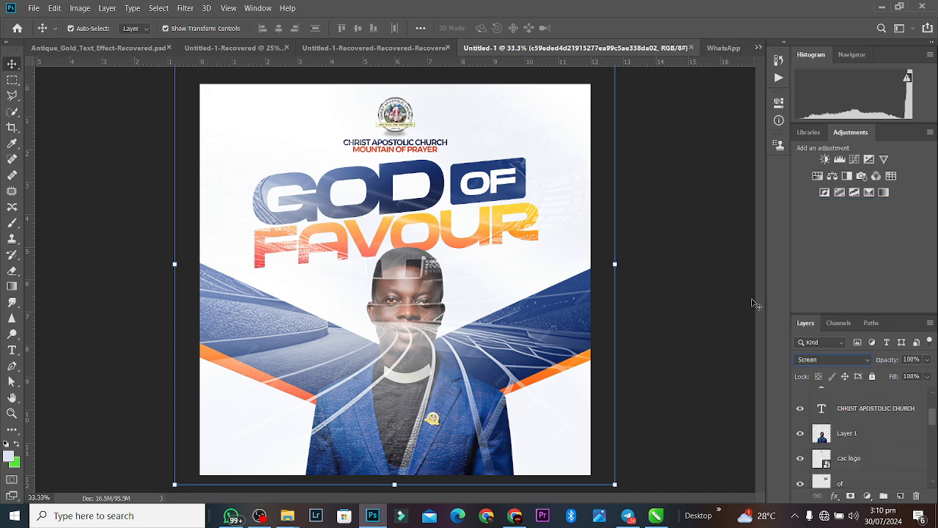
# Send the stadium layer down the stack to between the OF and Favour layers, behind the portrait and church logo
pyautogui.click(394, 486)
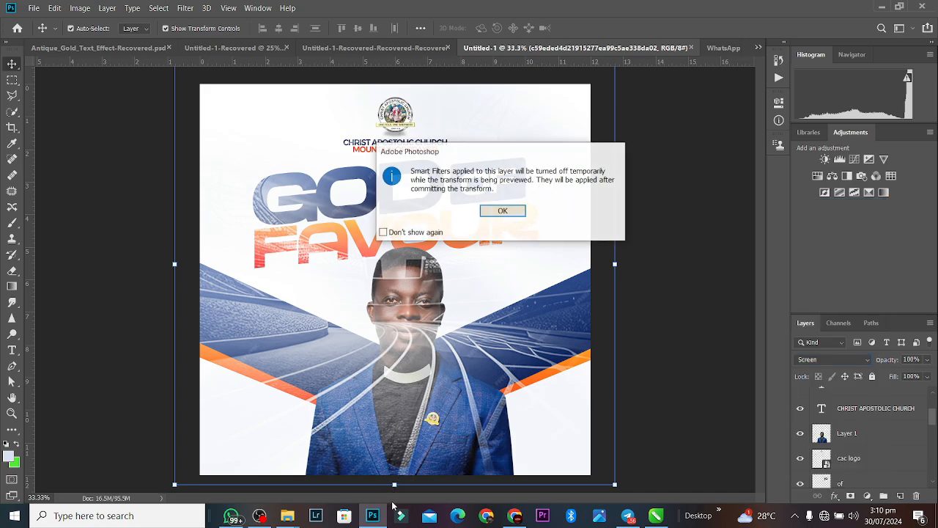
pyautogui.click(508, 215)
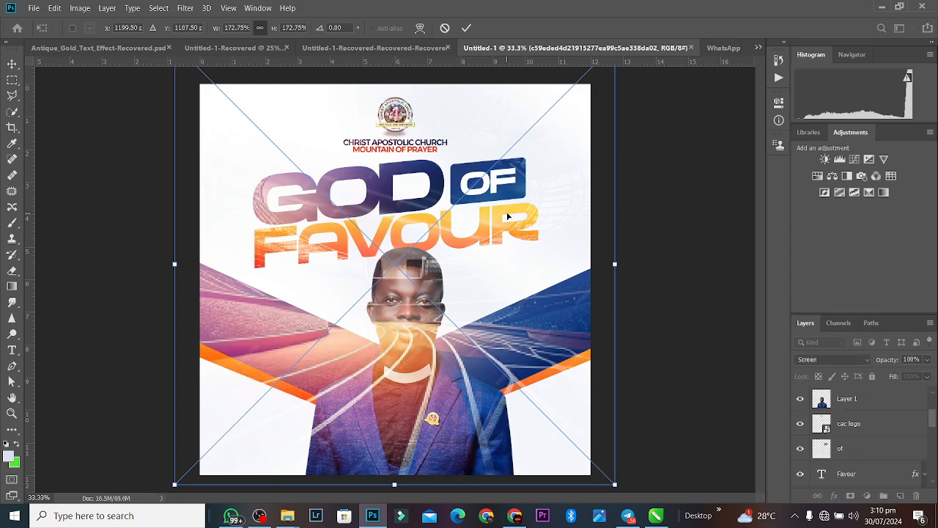
pyautogui.press('Return')
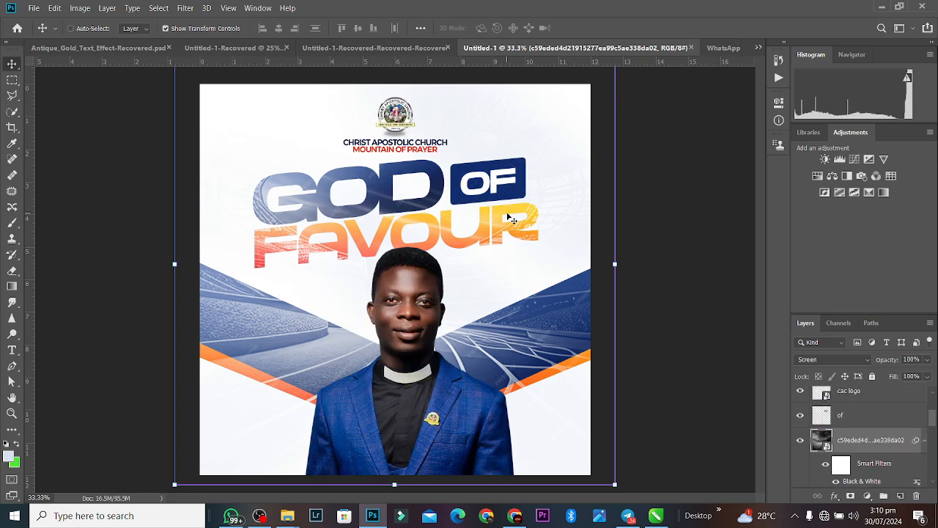
pyautogui.keyDown('ctrl'); pyautogui.click(512, 219); pyautogui.keyUp('ctrl')
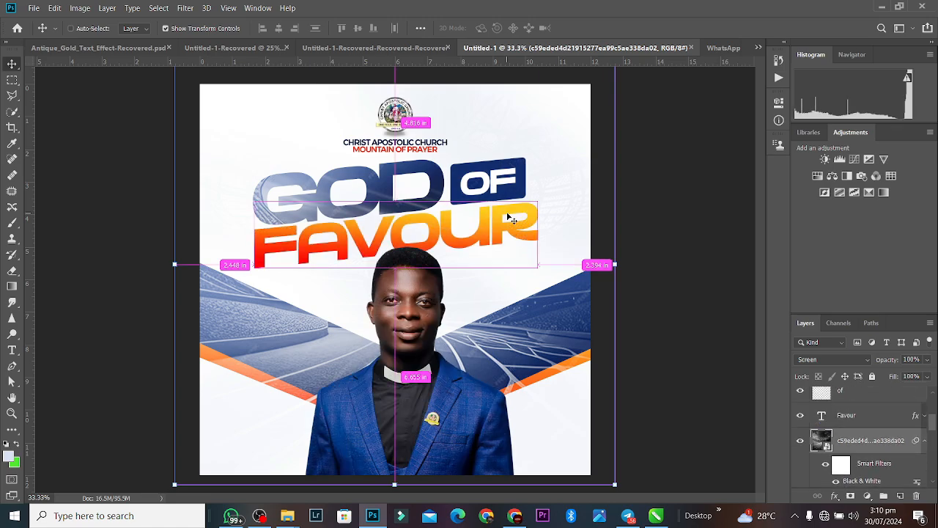
pyautogui.hotkey('ctrl', '+')
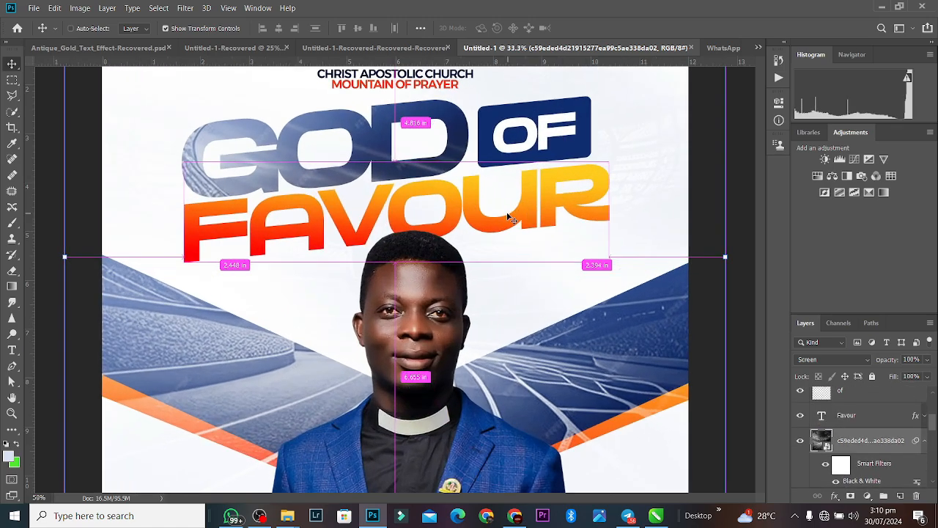
pyautogui.hotkey('ctrl', '[')
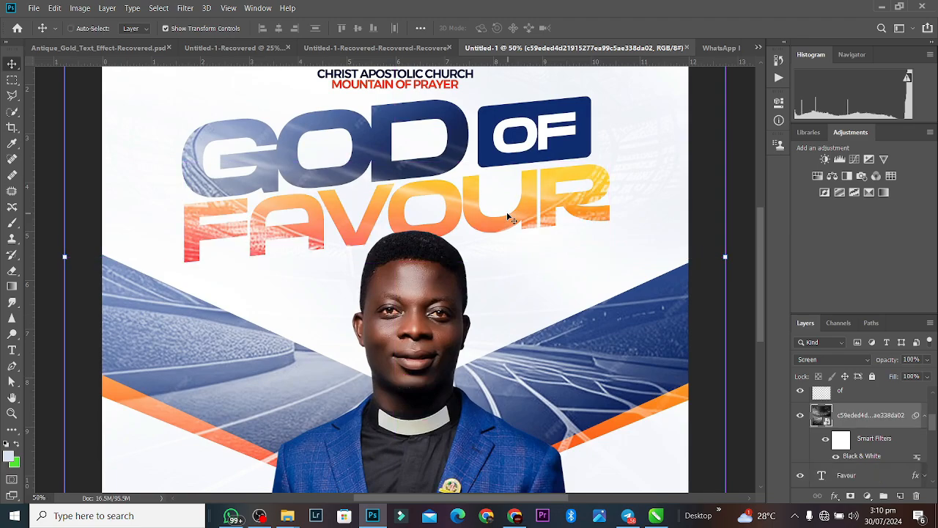
# Shift the stadium image slightly down to centre it vertically on the canvas, and clear the selection
pyautogui.hotkey('ctrl', '-')
pyautogui.hotkey('ctrl', '-')
pyautogui.moveTo(504, 159); pyautogui.dragTo(506, 170)
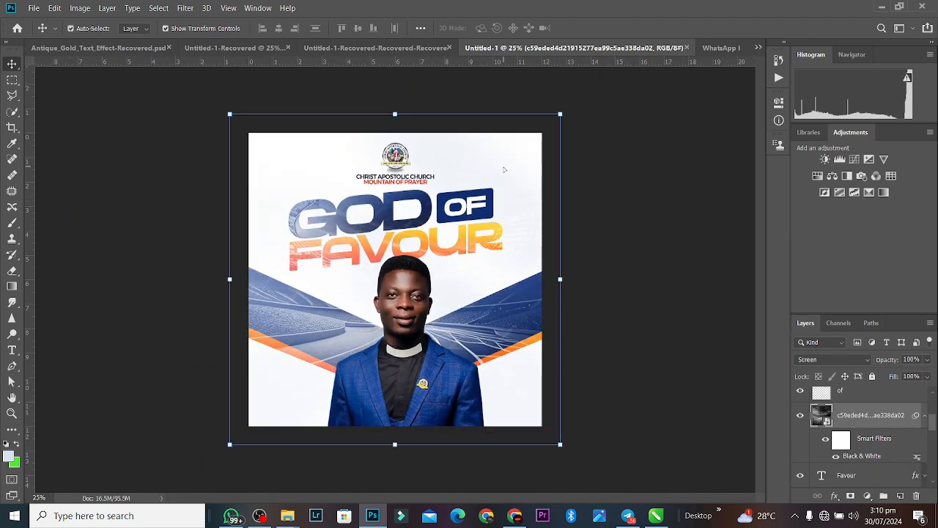
pyautogui.click(607, 181)
pyautogui.click(536, 170)
pyautogui.hotkey('ctrl', '+')
pyautogui.keyDown('ctrl'); pyautogui.click(655, 278); pyautogui.keyUp('ctrl')
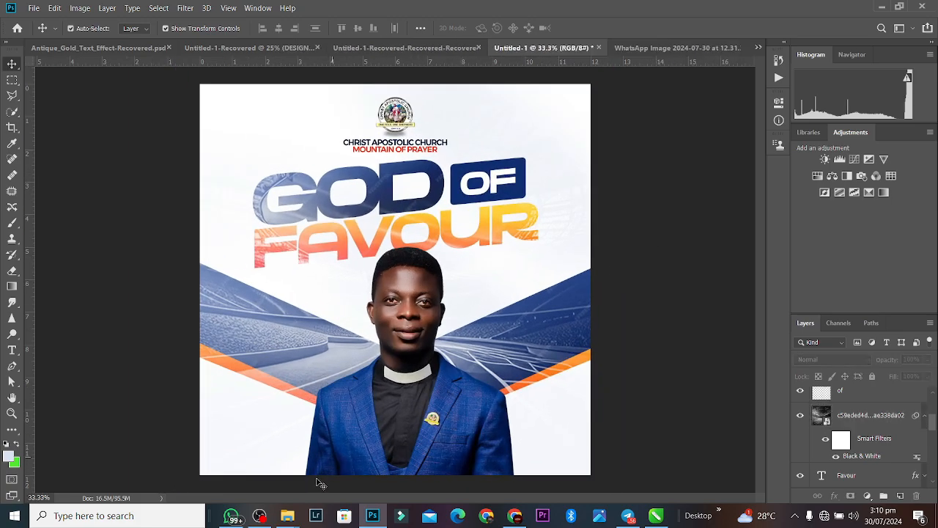
# Find the worship crowd photo a1bdceb8174513e396a82defa7c1fb89 in the Downloads folder and place it in the flyer document
pyautogui.click(287, 515)
pyautogui.click(257, 464)
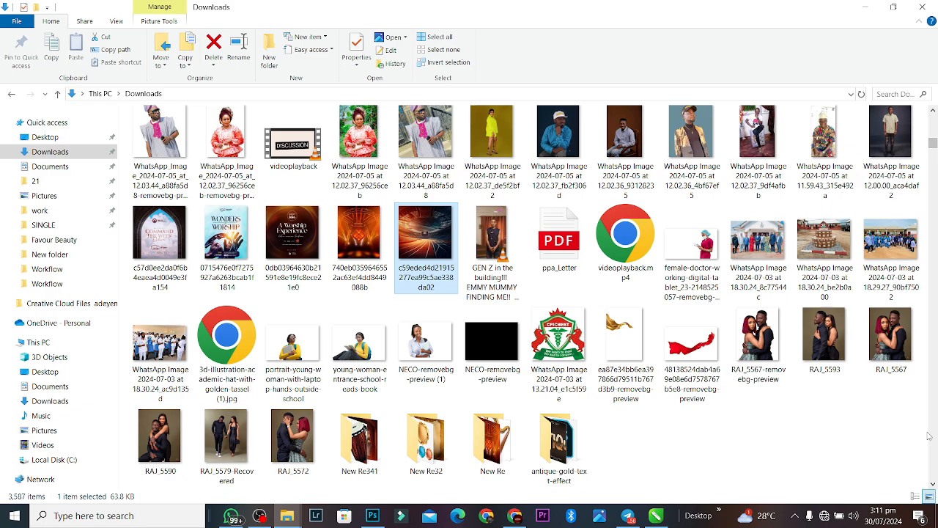
pyautogui.click(932, 485)
pyautogui.scroll(-3, 932, 485)
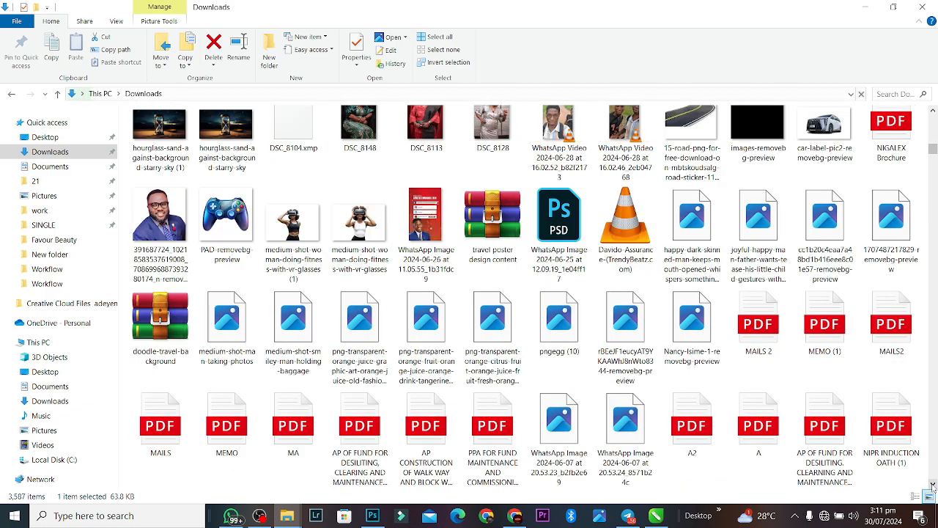
pyautogui.click(933, 485)
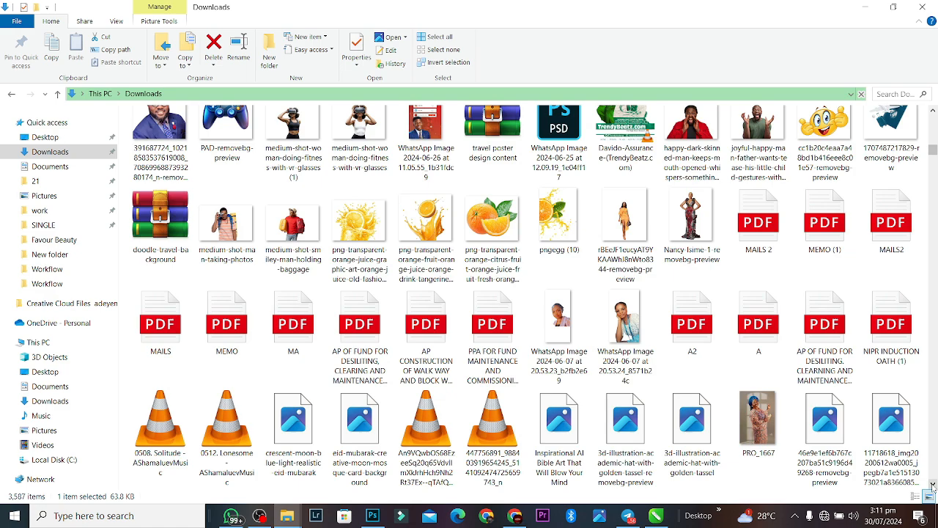
pyautogui.click(932, 485)
pyautogui.click(932, 485)
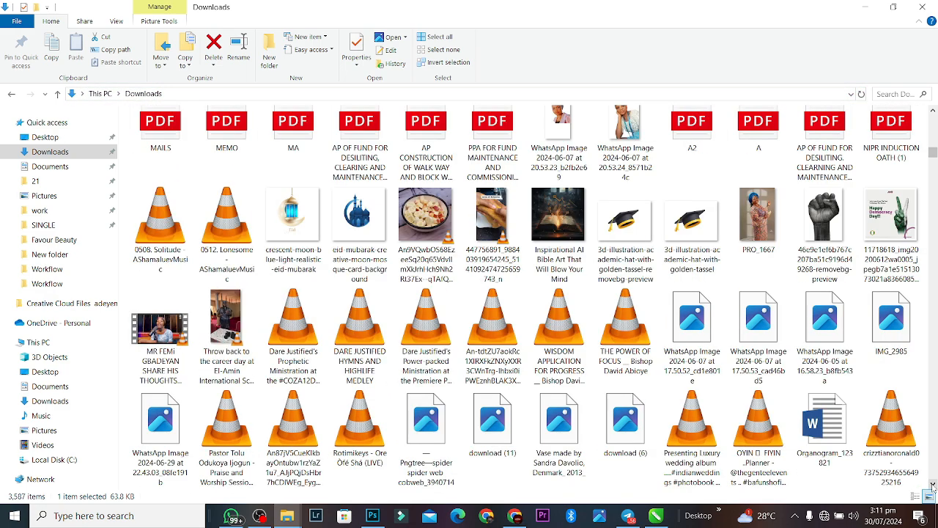
pyautogui.click(933, 486)
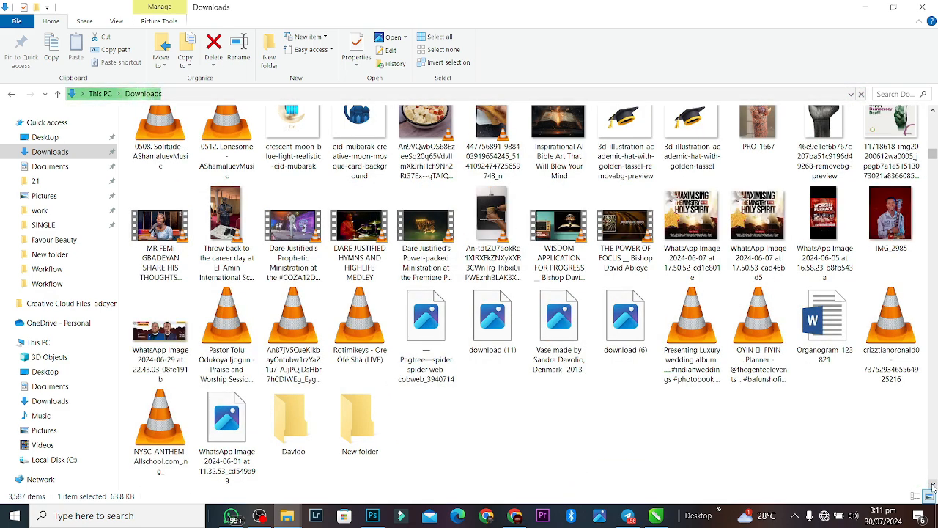
pyautogui.click(933, 485)
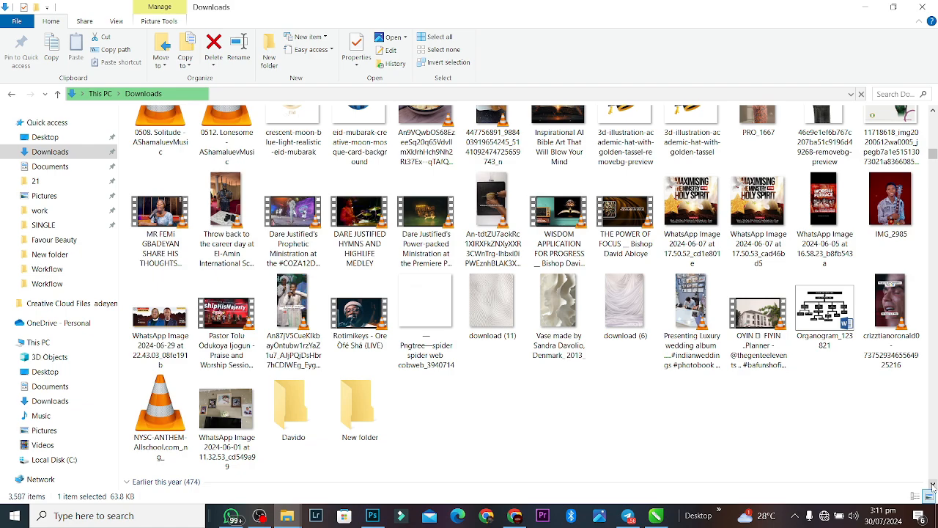
pyautogui.click(932, 485)
pyautogui.click(933, 485)
pyautogui.click(932, 485)
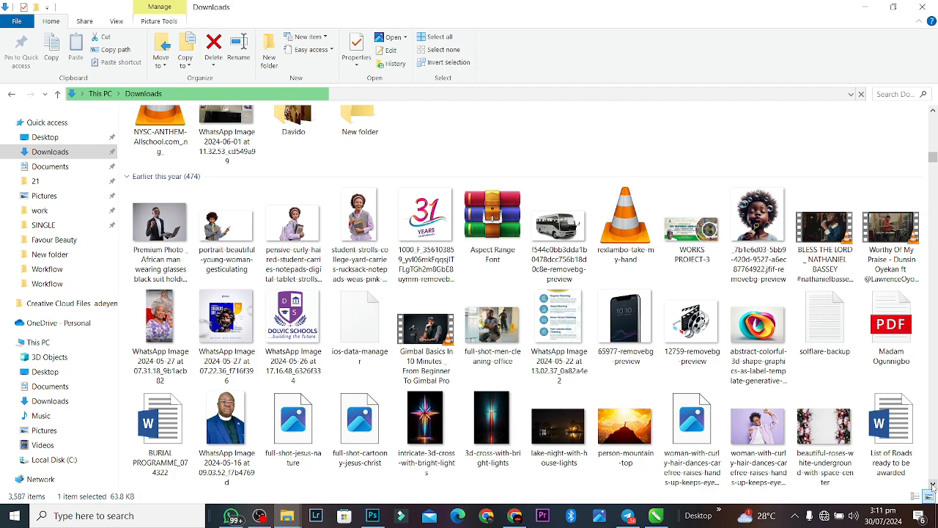
pyautogui.click(932, 485)
pyautogui.click(933, 486)
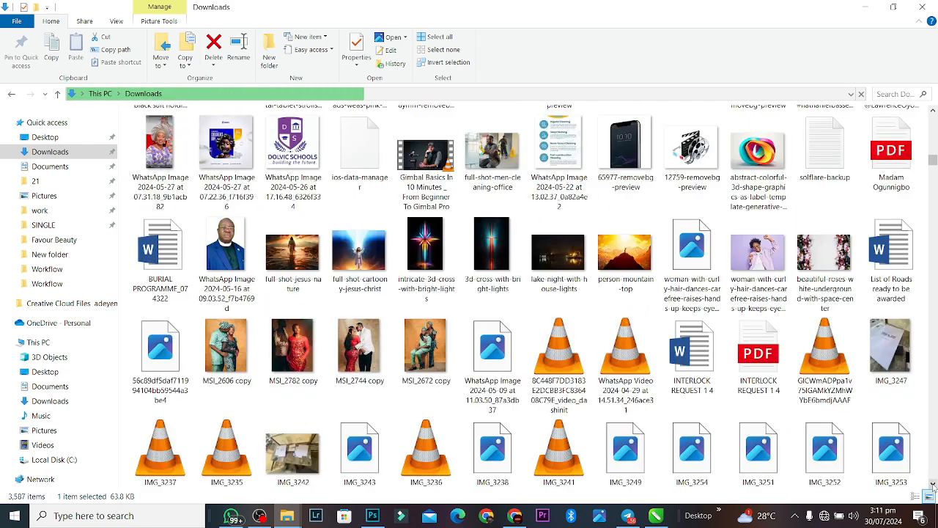
pyautogui.click(932, 485)
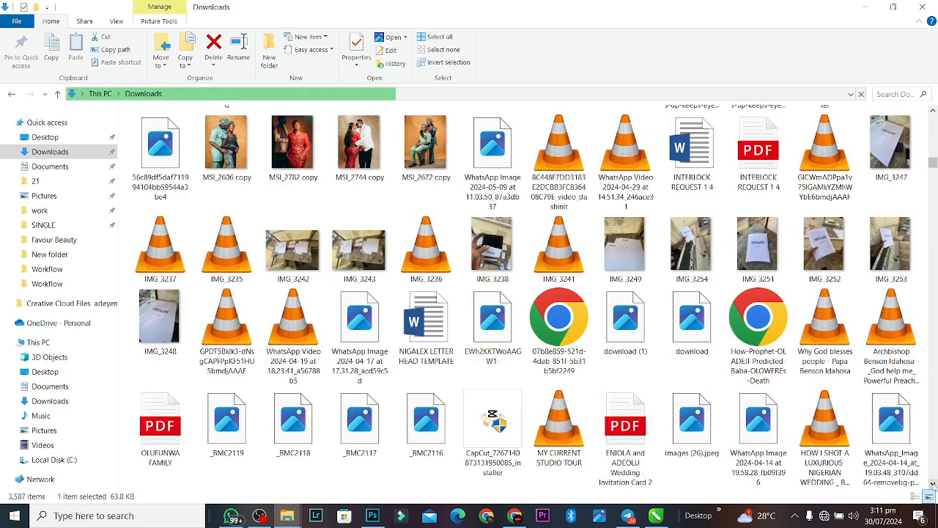
pyautogui.click(932, 485)
pyautogui.click(932, 485)
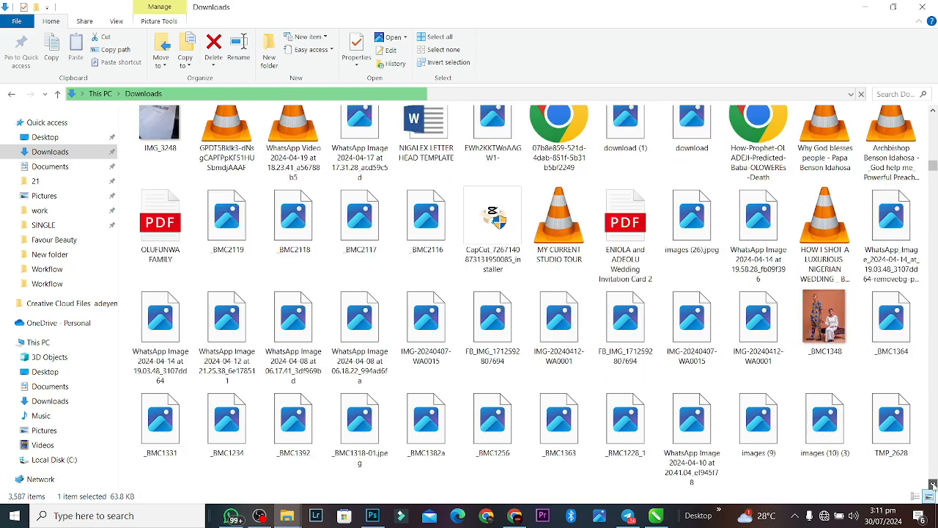
pyautogui.click(932, 485)
pyautogui.click(932, 485)
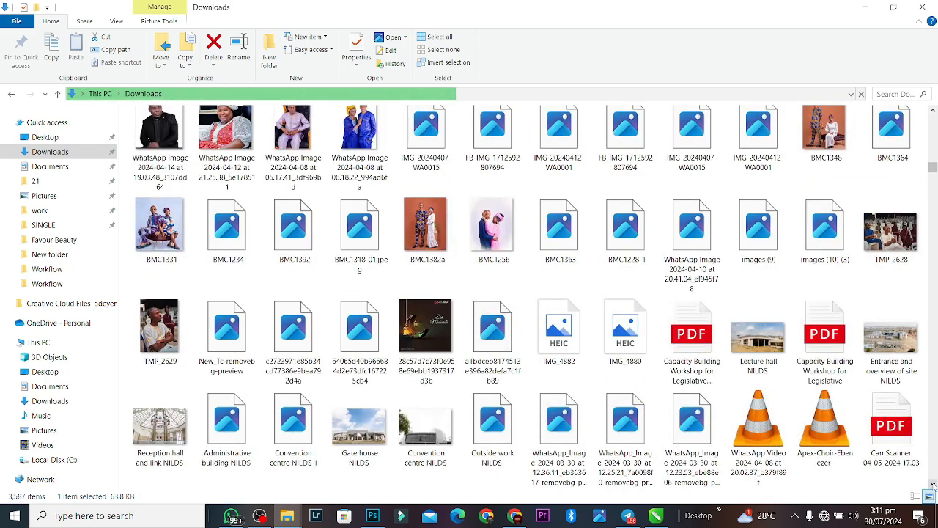
pyautogui.click(933, 485)
pyautogui.click(933, 486)
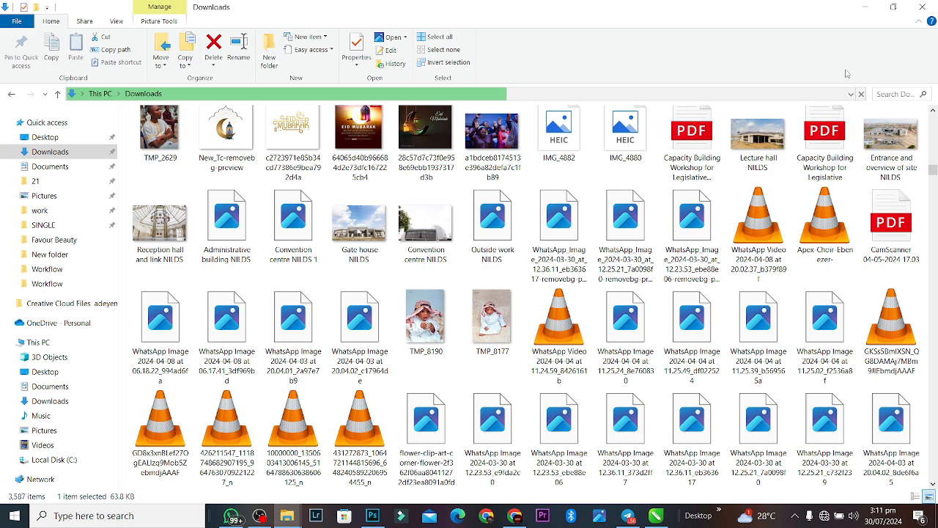
pyautogui.click(492, 143)
pyautogui.moveTo(493, 143); pyautogui.dragTo(422, 254)
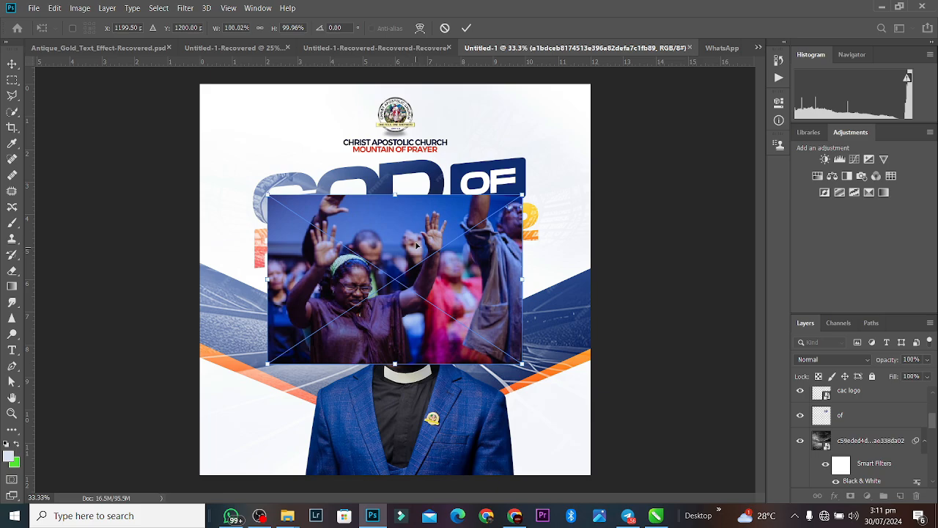
# Enlarge the crowd photo to about 108%, position it over the canvas's upper-left corner, and commit the placement
pyautogui.moveTo(397, 191); pyautogui.dragTo(398, 156)
pyautogui.moveTo(414, 269); pyautogui.dragTo(350, 184)
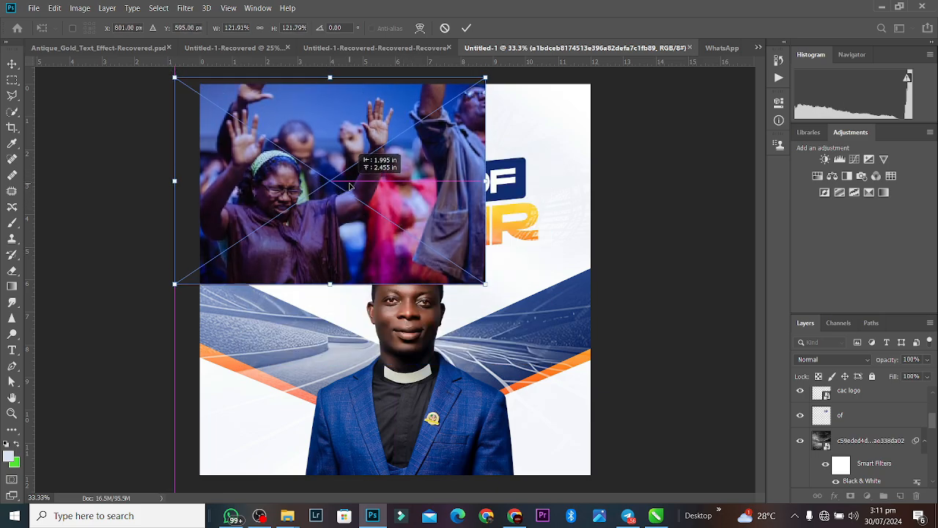
pyautogui.moveTo(485, 176); pyautogui.dragTo(448, 193)
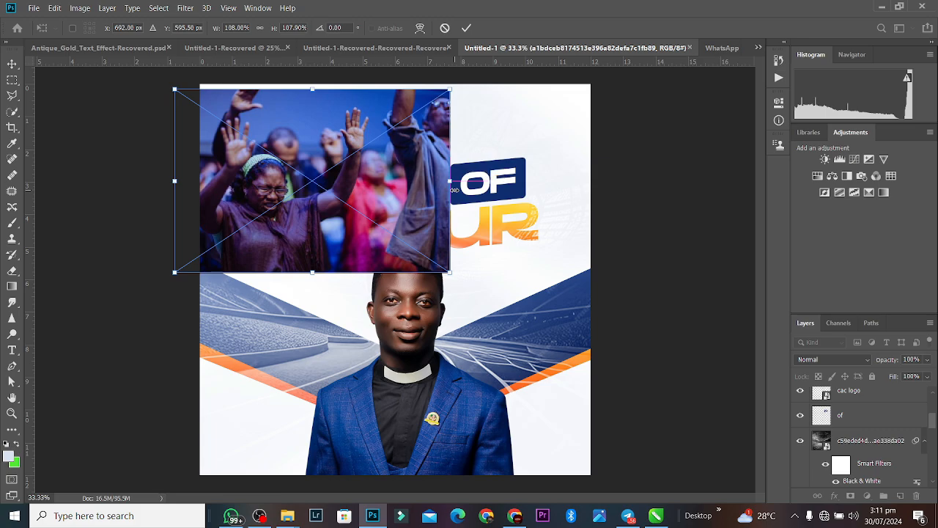
pyautogui.moveTo(389, 200); pyautogui.dragTo(393, 172)
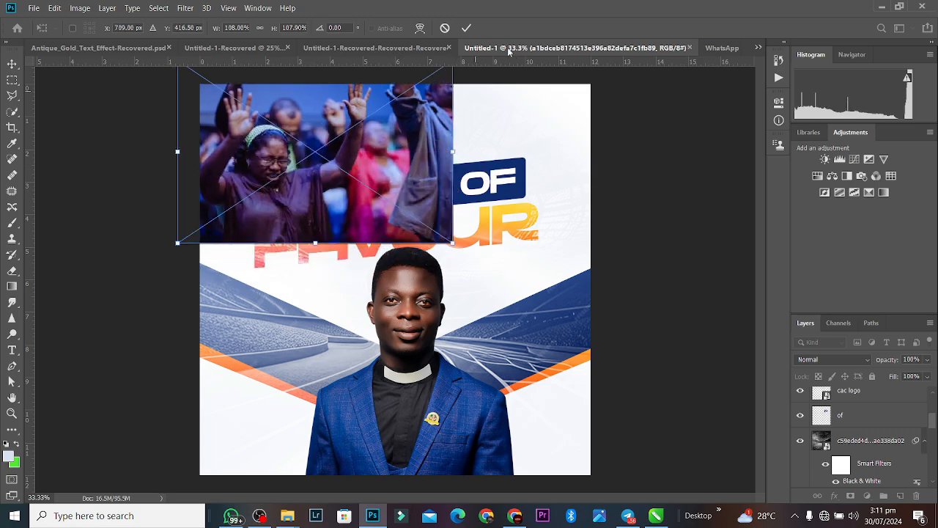
pyautogui.click(467, 28)
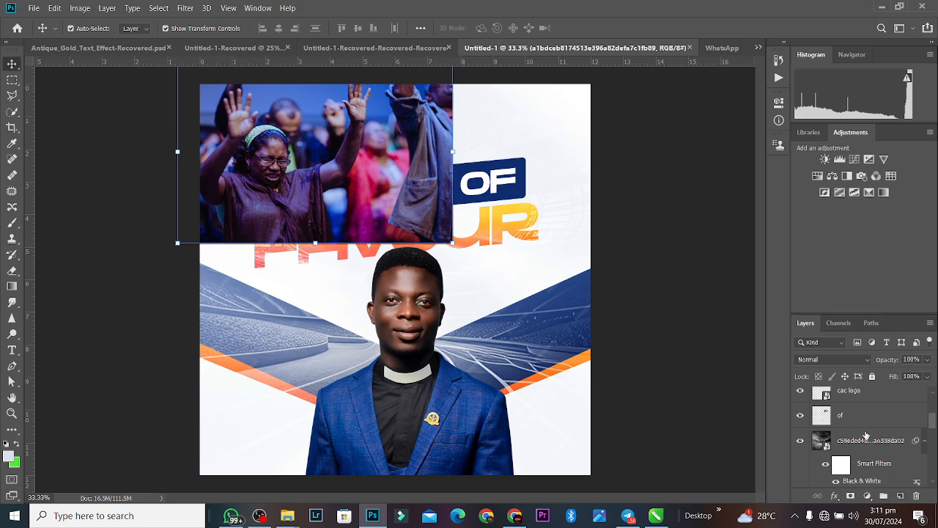
# Add a layer mask to the crowd photo and fade its lower and right edges with a soft 700 px Eraser
pyautogui.click(849, 499)
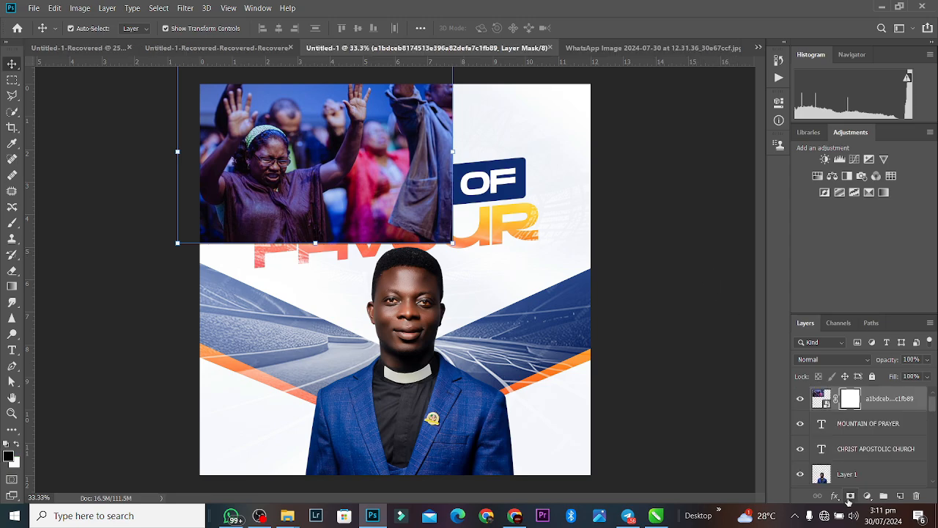
pyautogui.click(12, 286)
pyautogui.click(11, 272)
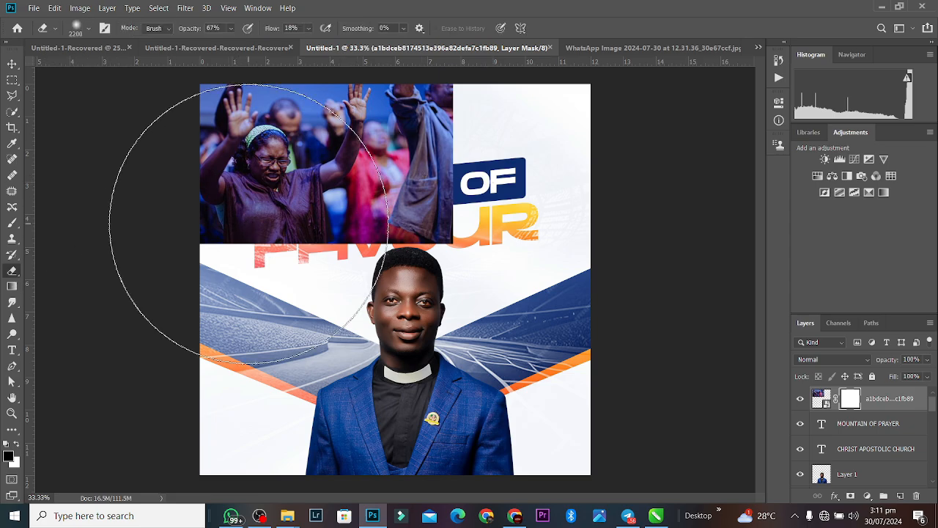
pyautogui.press('[')
pyautogui.press('[')
pyautogui.press('[')
pyautogui.press('[')
pyautogui.press('[')
pyautogui.press('[')
pyautogui.press('[')
pyautogui.press('[')
pyautogui.press('[')
pyautogui.press('[')
pyautogui.press('[')
pyautogui.press('[')
pyautogui.press('[')
pyautogui.press('[')
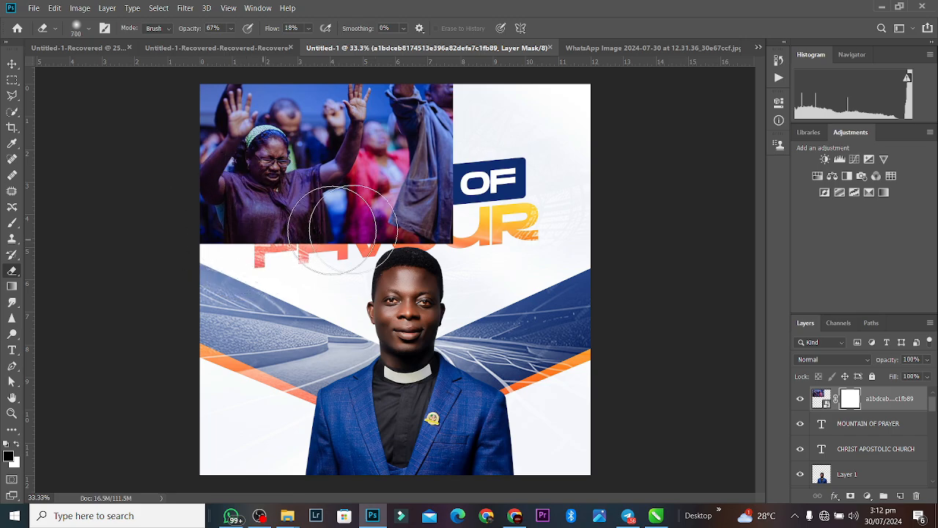
pyautogui.click(16, 445)
pyautogui.moveTo(220, 227)
pyautogui.mouseDown()
pyautogui.moveTo(251, 251)
pyautogui.moveTo(374, 220)
pyautogui.moveTo(350, 252)
pyautogui.moveTo(410, 242)
pyautogui.moveTo(293, 264)
pyautogui.moveTo(250, 253)
pyautogui.moveTo(387, 258)
pyautogui.moveTo(381, 249)
pyautogui.moveTo(414, 220)
pyautogui.moveTo(463, 140)
pyautogui.moveTo(457, 97)
pyautogui.moveTo(440, 92)
pyautogui.moveTo(427, 116)
pyautogui.moveTo(462, 183)
pyautogui.moveTo(436, 253)
pyautogui.moveTo(384, 263)
pyautogui.moveTo(422, 244)
pyautogui.moveTo(367, 260)
pyautogui.mouseUp()
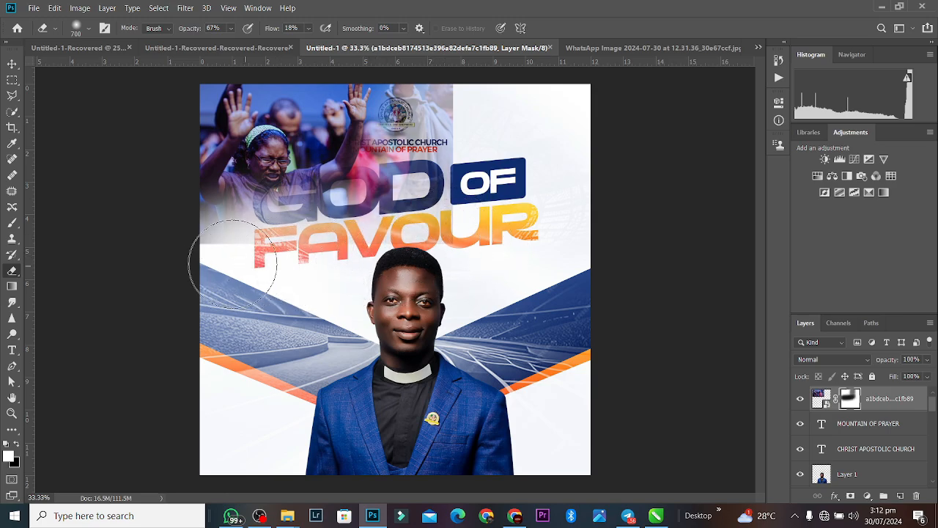
pyautogui.moveTo(212, 265)
pyautogui.mouseDown()
pyautogui.moveTo(144, 271)
pyautogui.moveTo(176, 274)
pyautogui.moveTo(163, 258)
pyautogui.moveTo(238, 259)
pyautogui.moveTo(217, 244)
pyautogui.mouseUp()
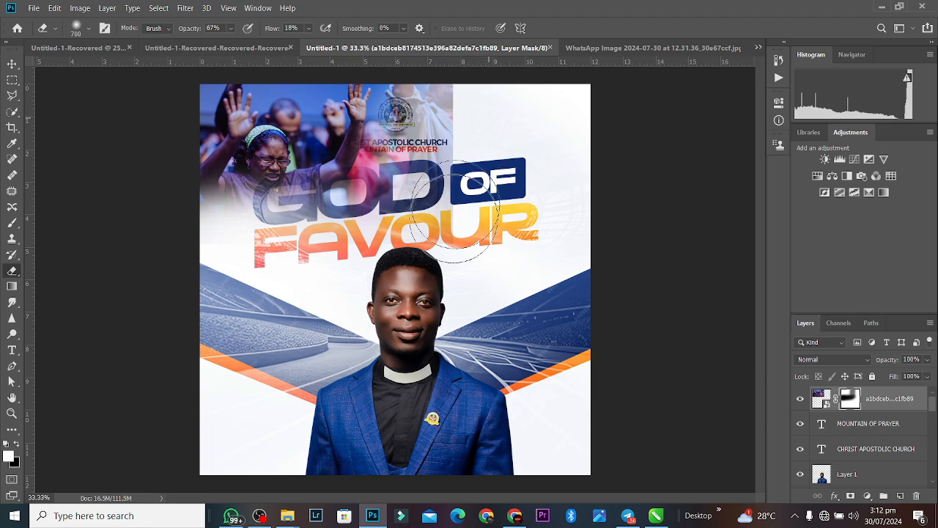
pyautogui.moveTo(464, 122)
pyautogui.mouseDown()
pyautogui.moveTo(450, 163)
pyautogui.moveTo(455, 212)
pyautogui.moveTo(462, 72)
pyautogui.moveTo(448, 21)
pyautogui.moveTo(430, 139)
pyautogui.moveTo(455, 201)
pyautogui.moveTo(445, 101)
pyautogui.moveTo(456, 242)
pyautogui.mouseUp()
pyautogui.click(12, 64)
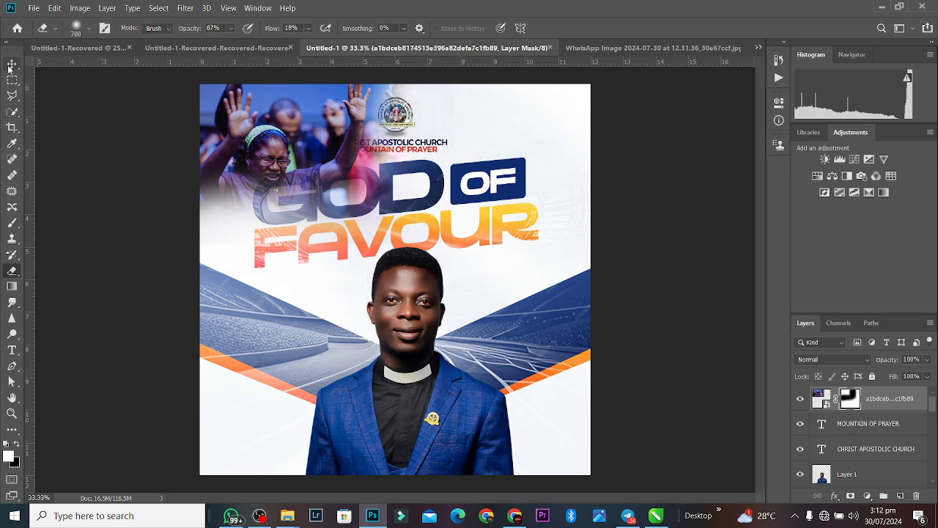
# Lower the crowd photo layer's fill to 35%
pyautogui.click(927, 377)
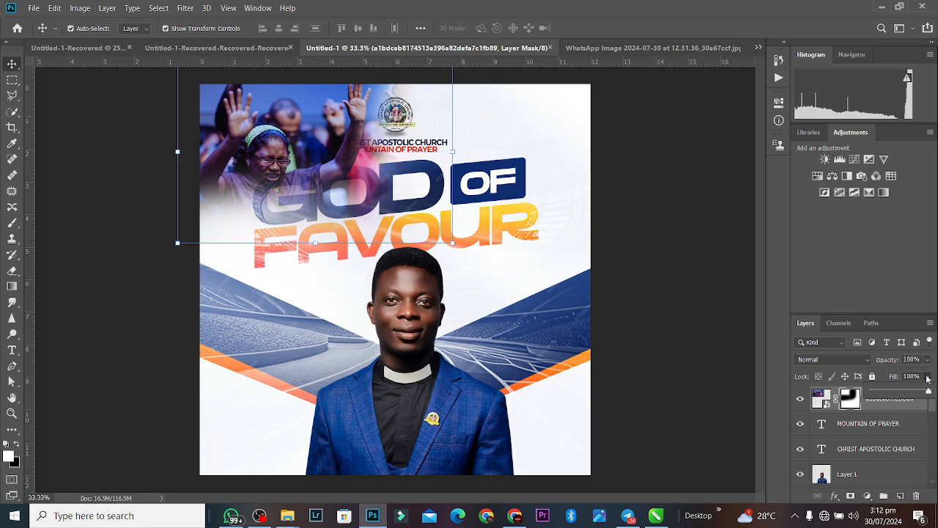
pyautogui.click(898, 392)
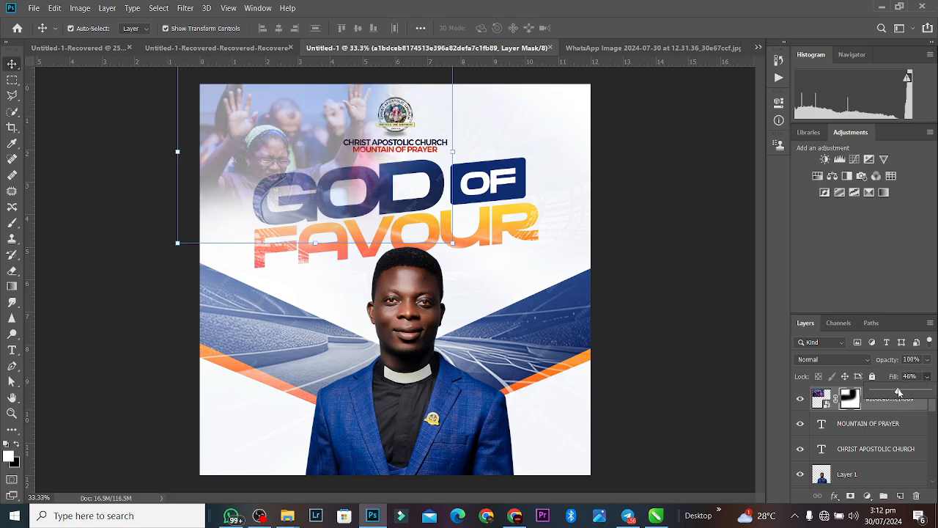
pyautogui.moveTo(896, 392); pyautogui.dragTo(889, 392)
# Shift the crowd photo slightly up and scale it down a little, keeping its upper-left placement
pyautogui.click(307, 143)
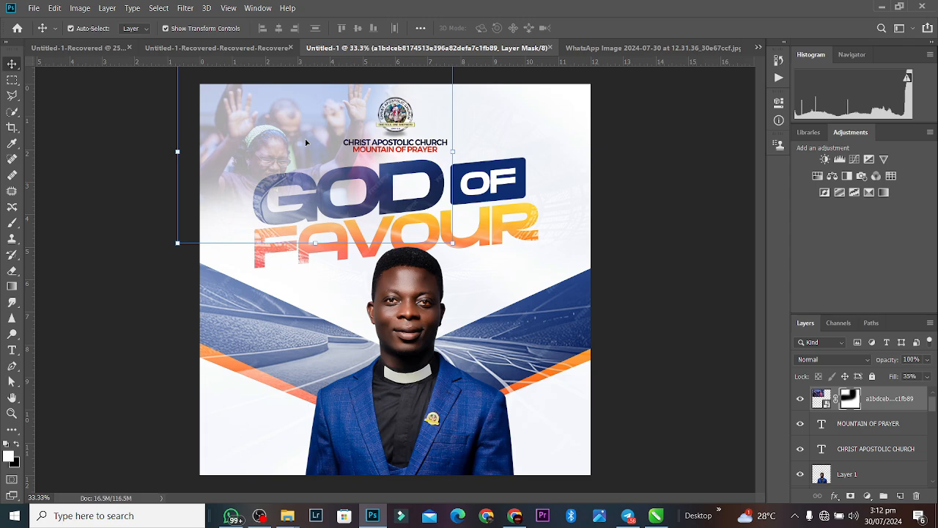
pyautogui.moveTo(307, 143); pyautogui.dragTo(305, 136)
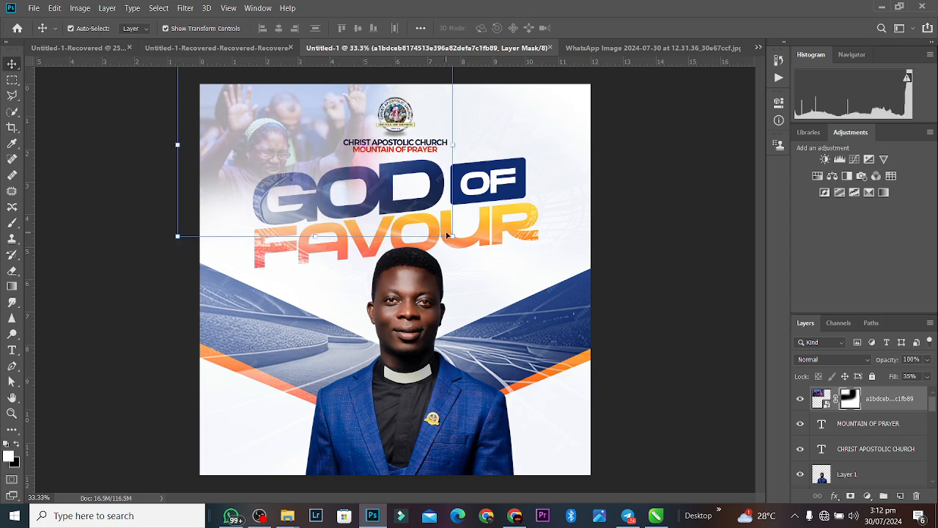
pyautogui.moveTo(454, 236); pyautogui.dragTo(419, 235)
pyautogui.press('Return')
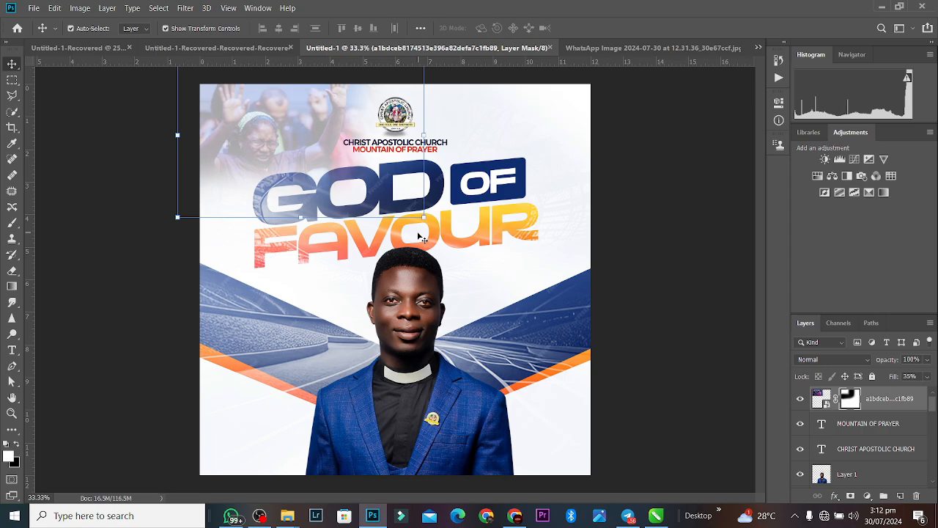
# Send the crowd photo layer down the stack to directly below the OF layer, behind the portrait and church logo
pyautogui.hotkey('ctrl', '[')
pyautogui.hotkey('ctrl', '[')
pyautogui.hotkey('ctrl', '[')
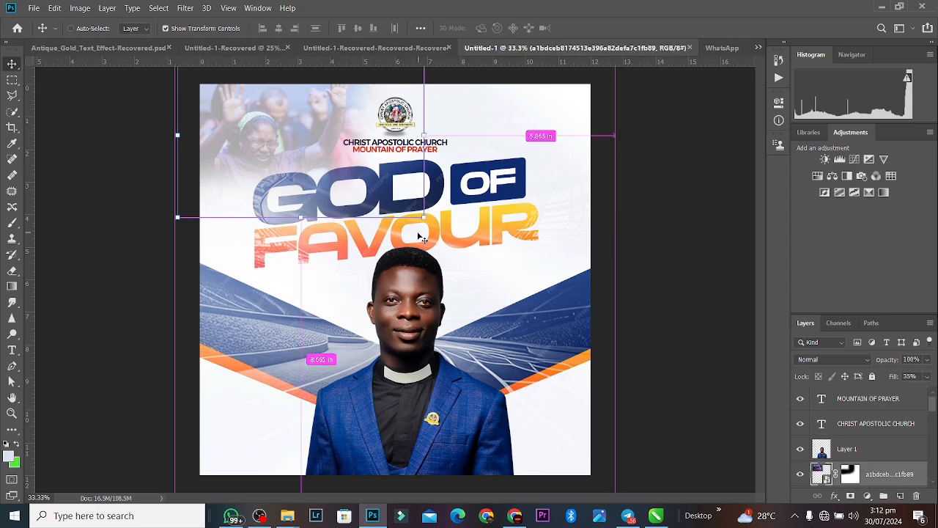
pyautogui.hotkey('ctrl', '[')
pyautogui.hotkey('ctrl', '[')
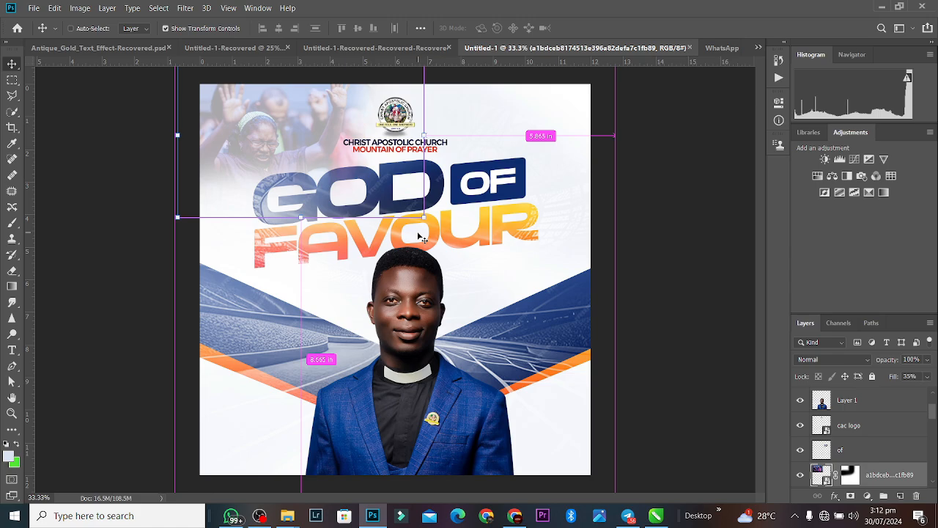
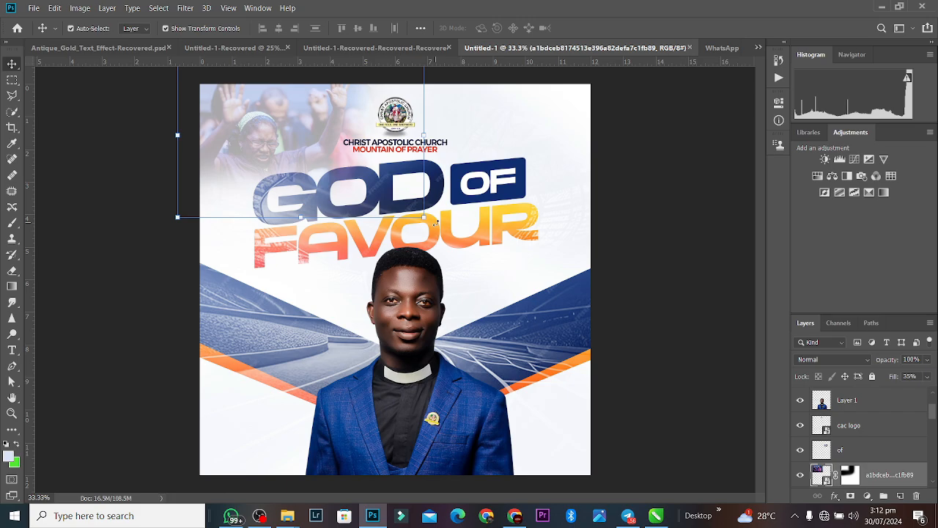
# Set the crowd photo's fill to 20% and enlarge it to about 105%, nudged slightly up, then commit the transform
pyautogui.click(928, 377)
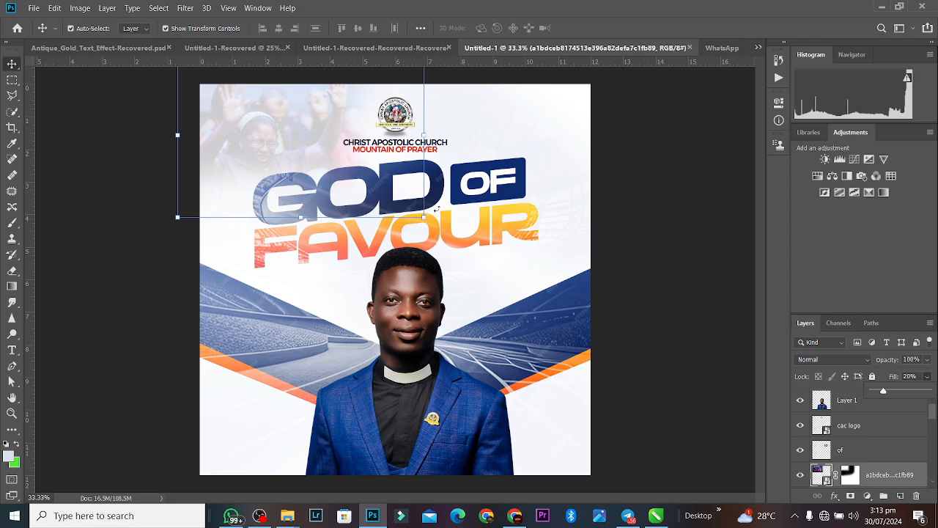
pyautogui.moveTo(428, 218)
pyautogui.mouseDown()
pyautogui.moveTo(444, 229)
pyautogui.moveTo(436, 225)
pyautogui.mouseUp()
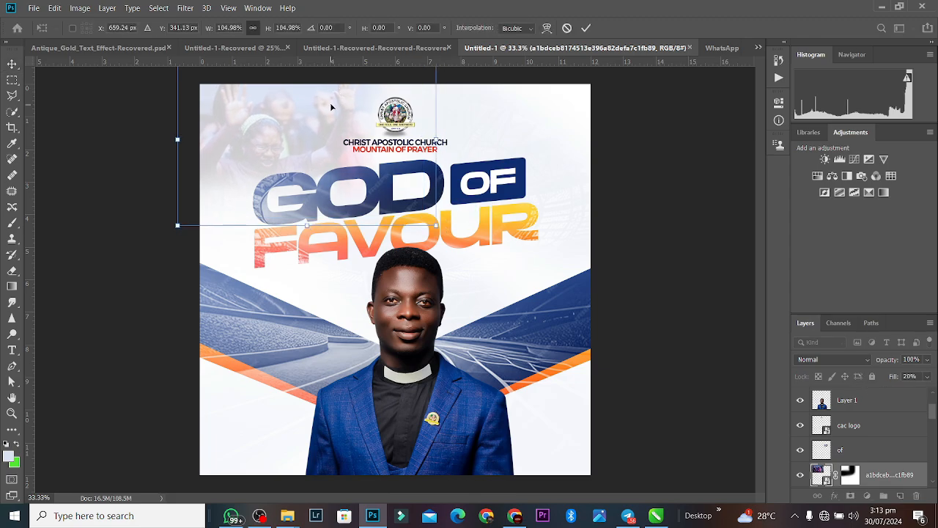
pyautogui.moveTo(330, 100); pyautogui.dragTo(329, 97)
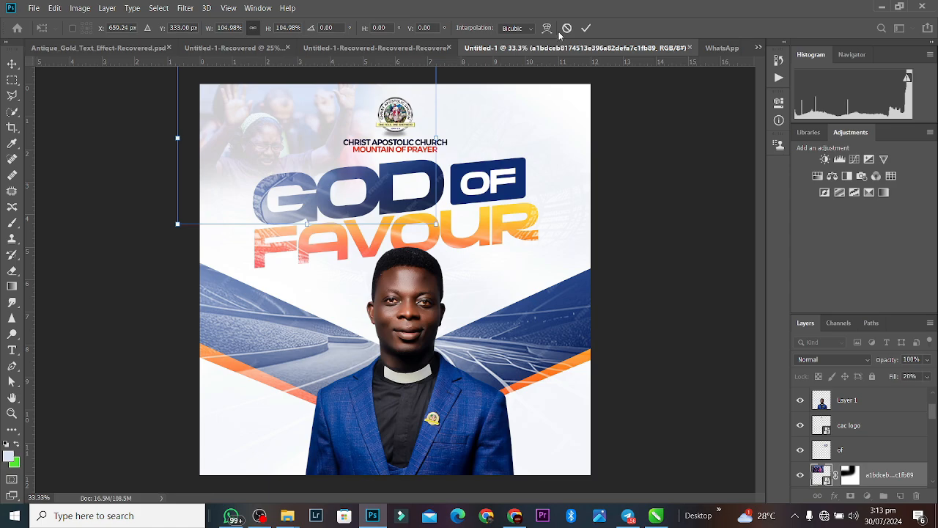
pyautogui.click(586, 28)
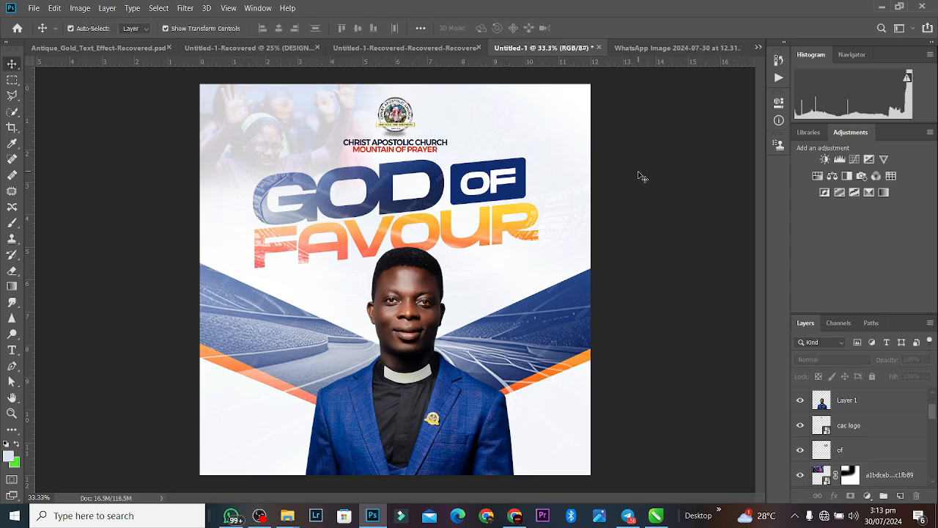
# Toggle the stadium image layer's visibility to compare, then lower its fill to 34% and deselect it
pyautogui.click(437, 192)
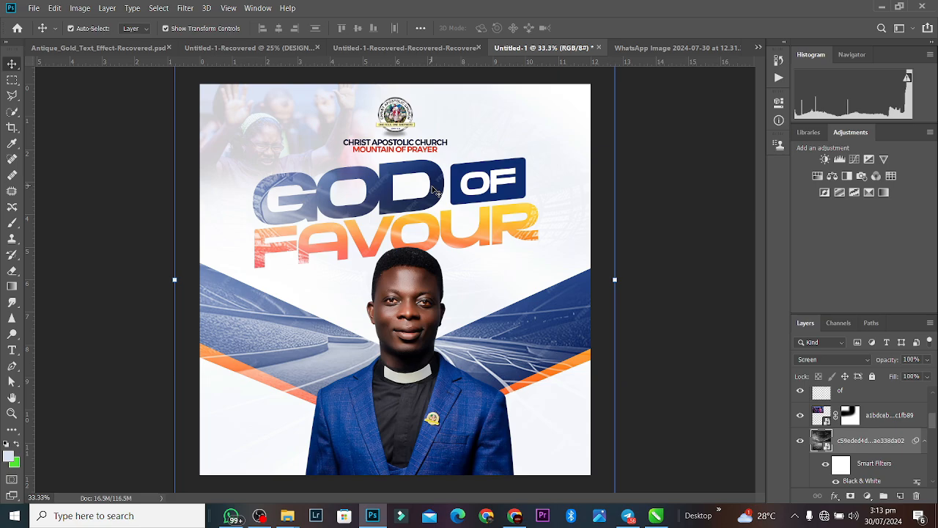
pyautogui.click(800, 440)
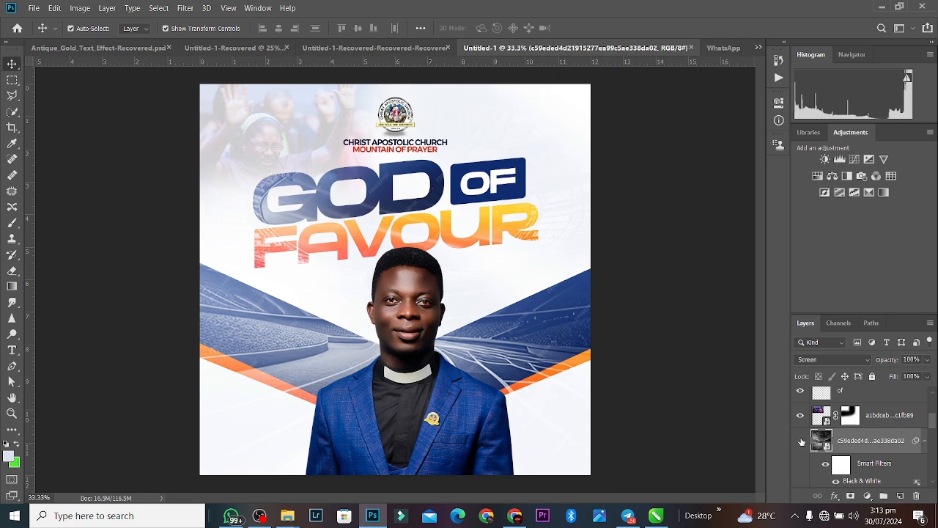
pyautogui.click(800, 440)
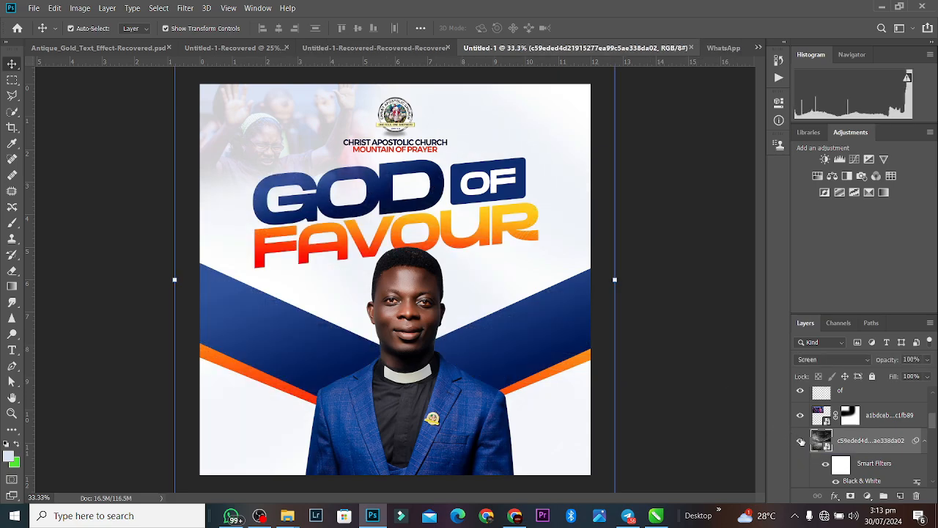
pyautogui.click(928, 379)
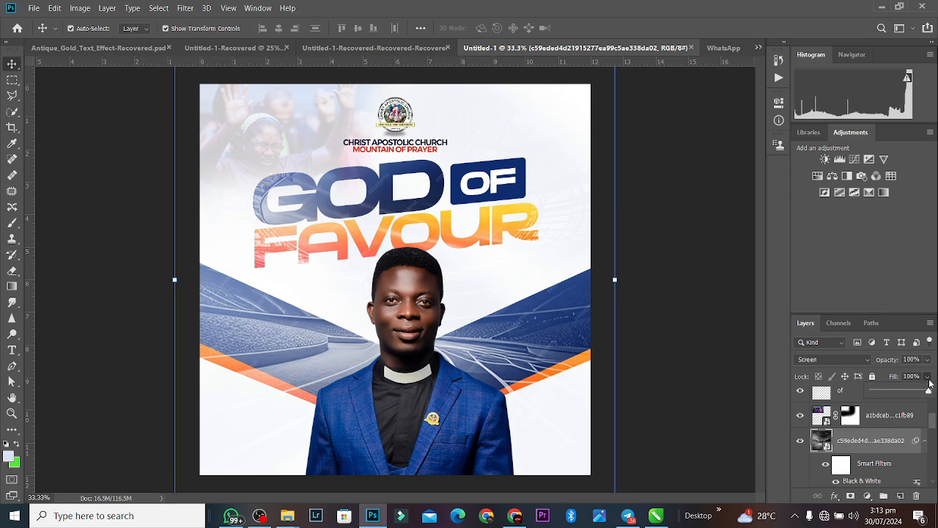
pyautogui.moveTo(912, 397); pyautogui.dragTo(898, 393)
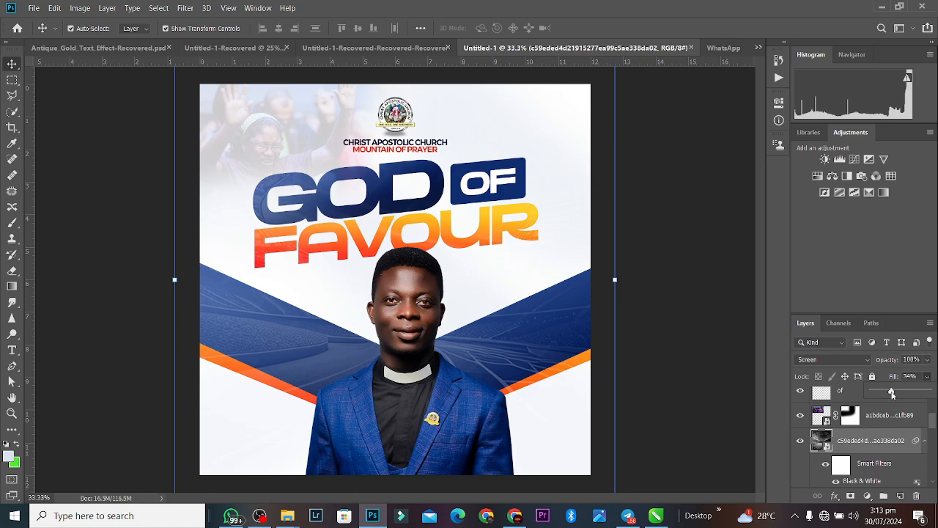
pyautogui.click(711, 284)
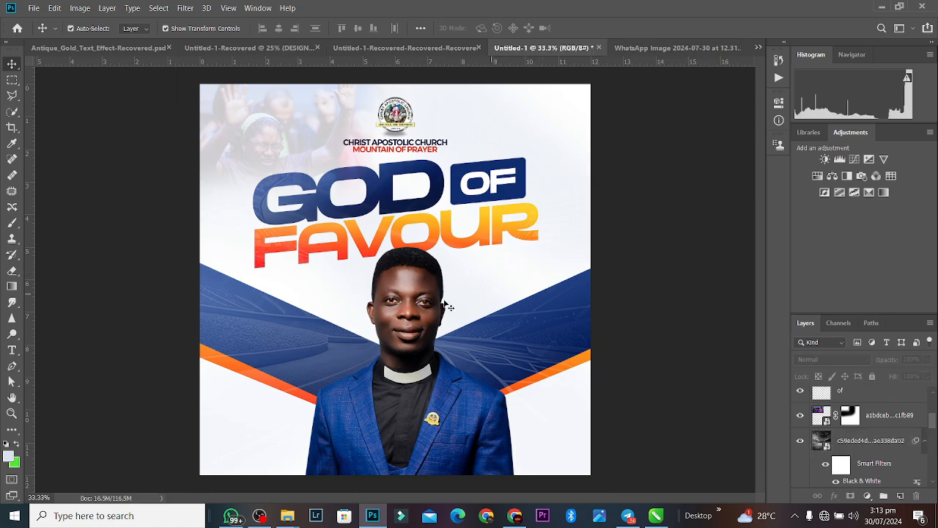
# Switch to WhatsApp, find the client's event details in the chat and copy "Every 1st Saturday of the month"
pyautogui.click(231, 517)
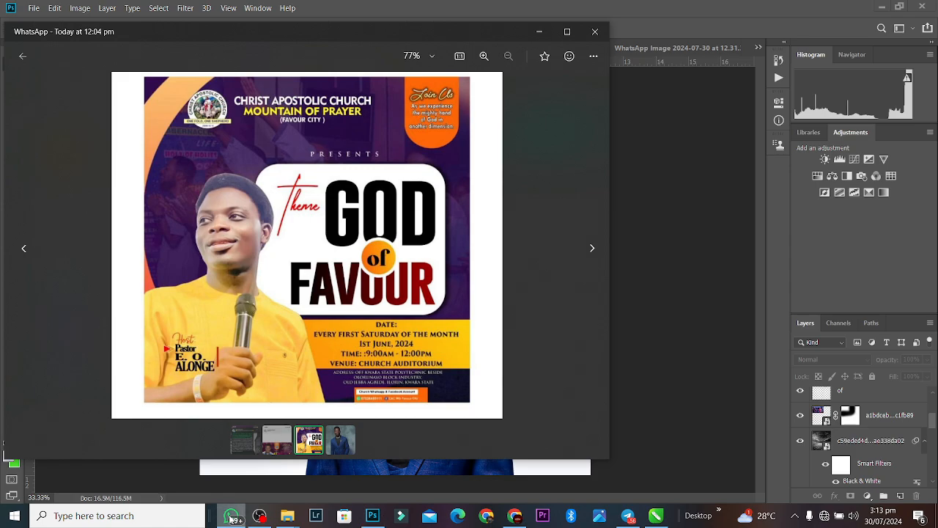
pyautogui.click(231, 517)
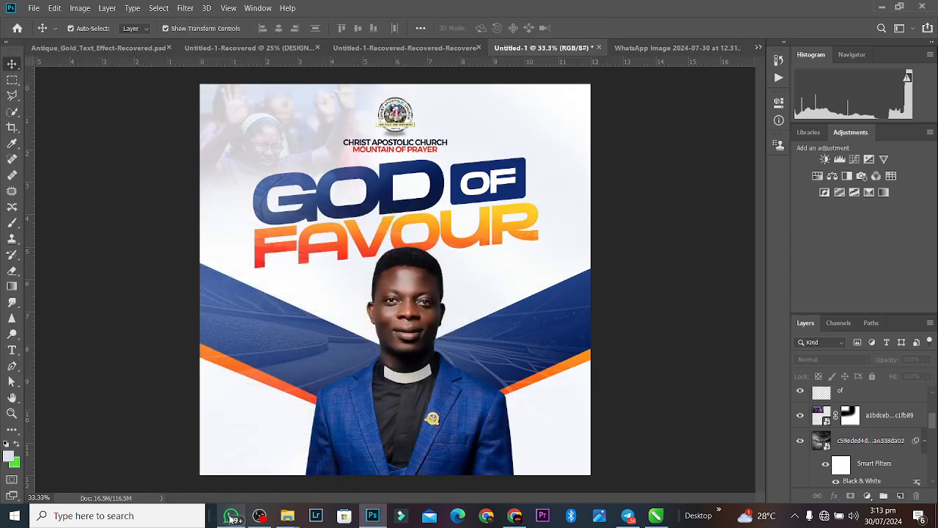
pyautogui.click(230, 517)
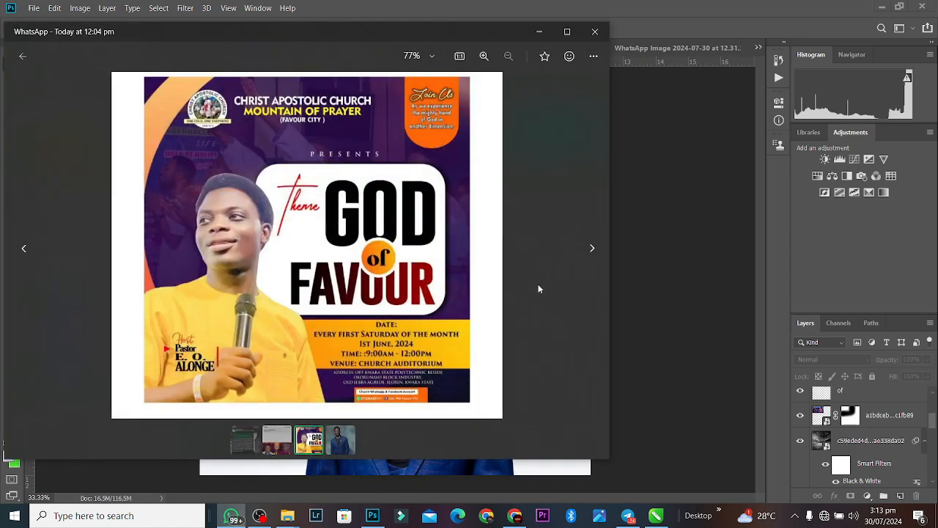
pyautogui.click(539, 285)
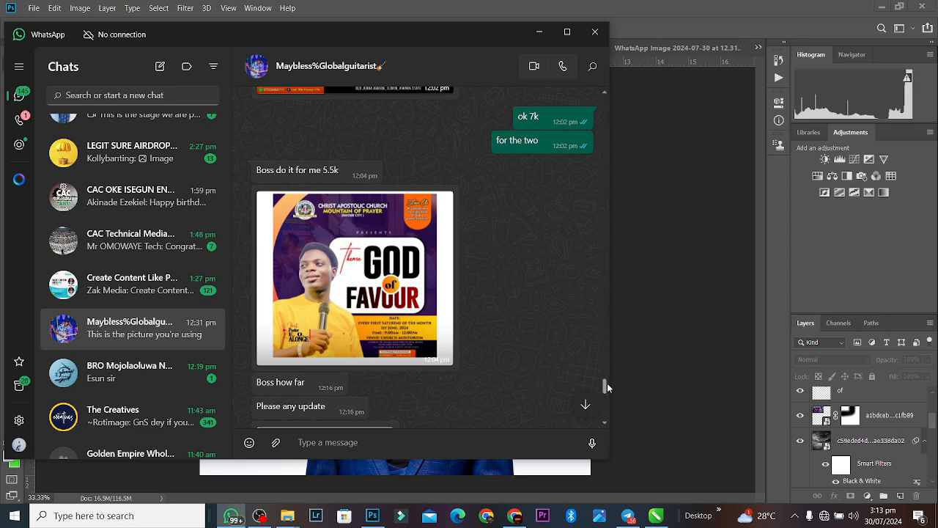
pyautogui.moveTo(607, 382); pyautogui.dragTo(606, 395)
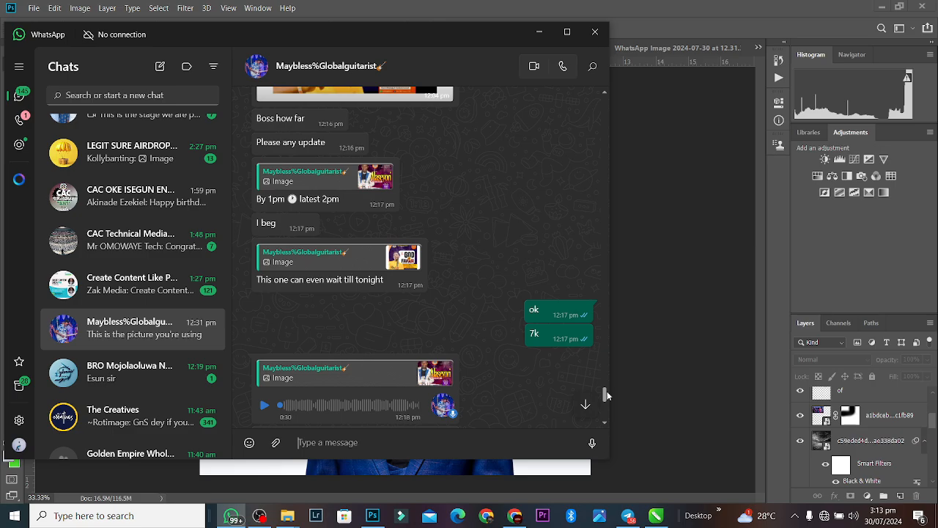
pyautogui.moveTo(607, 396); pyautogui.dragTo(605, 404)
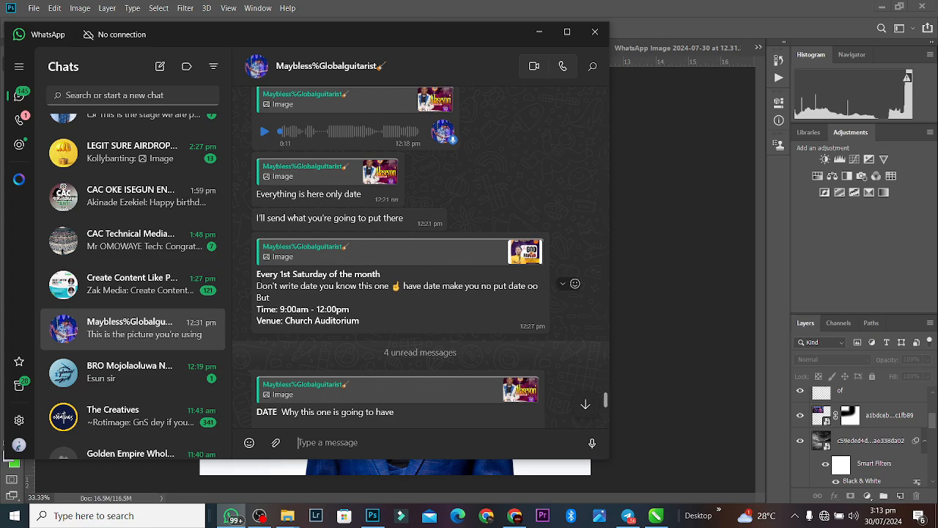
pyautogui.moveTo(256, 274); pyautogui.dragTo(390, 274)
pyautogui.hotkey('ctrl', 'c')
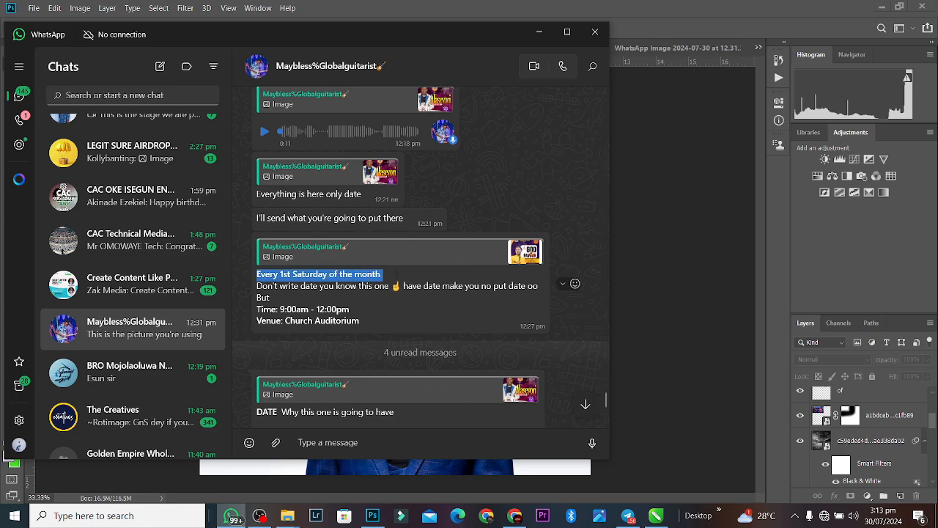
# Back in Photoshop, paste the date as text on the left blue band, broken into "Every 1st / Saturday of / The month"
pyautogui.hotkey('alt', 'Tab')
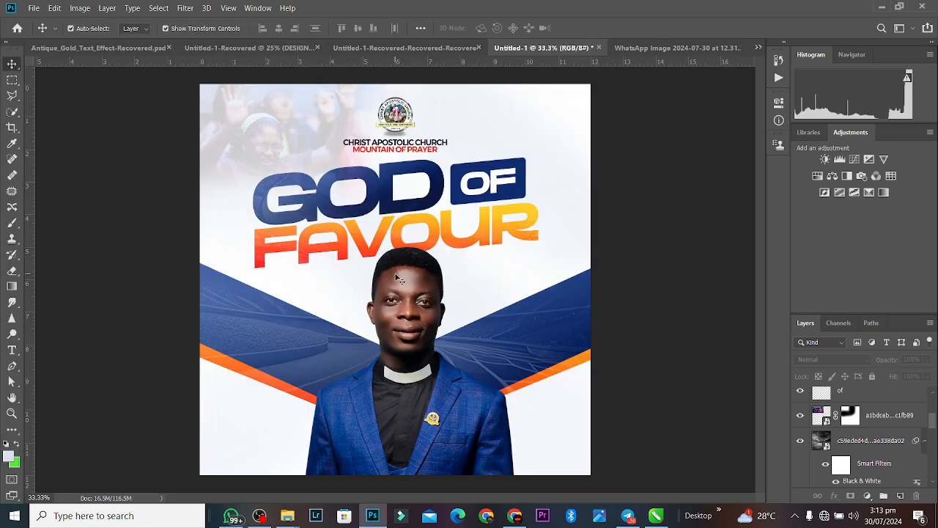
pyautogui.click(12, 350)
pyautogui.click(237, 329)
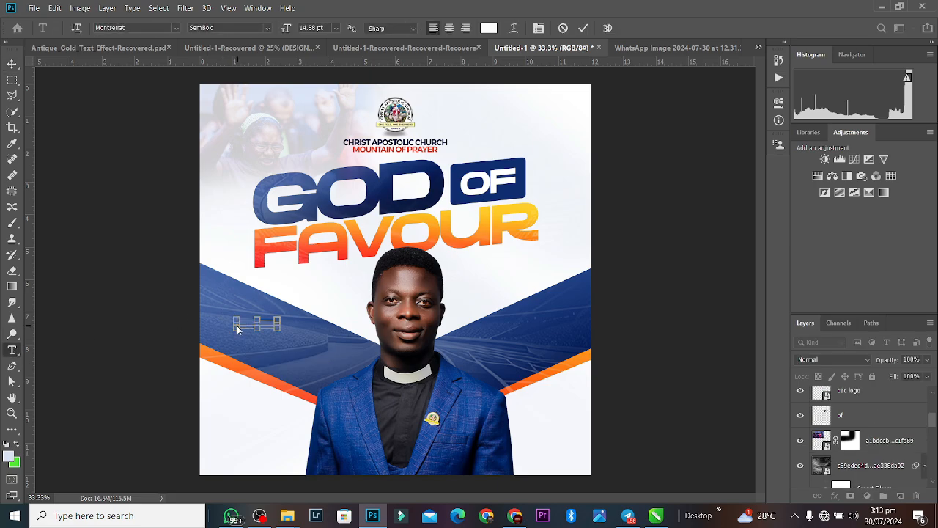
pyautogui.hotkey('ctrl', 'v')
pyautogui.press('Return')
pyautogui.hotkey('ctrl', '+')
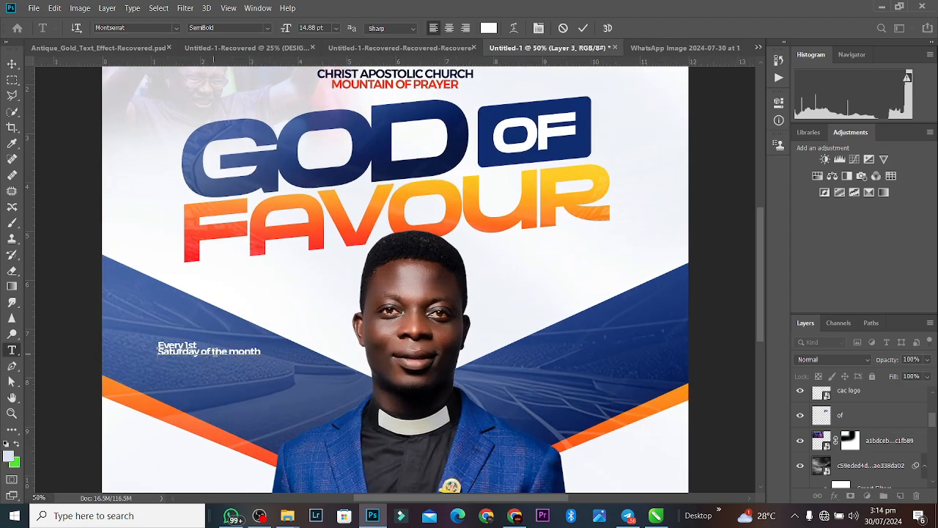
pyautogui.click(211, 351)
pyautogui.press('Return')
pyautogui.press('Delete')
pyautogui.write('T')
# Increase the line spacing of the whole three-line date text slightly and commit the text
pyautogui.hotkey('ctrl', 'a')
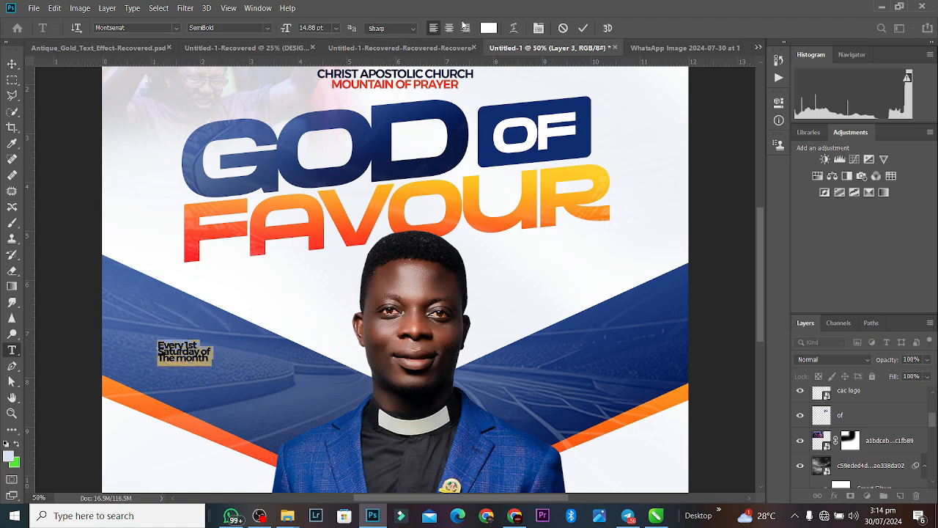
pyautogui.click(779, 103)
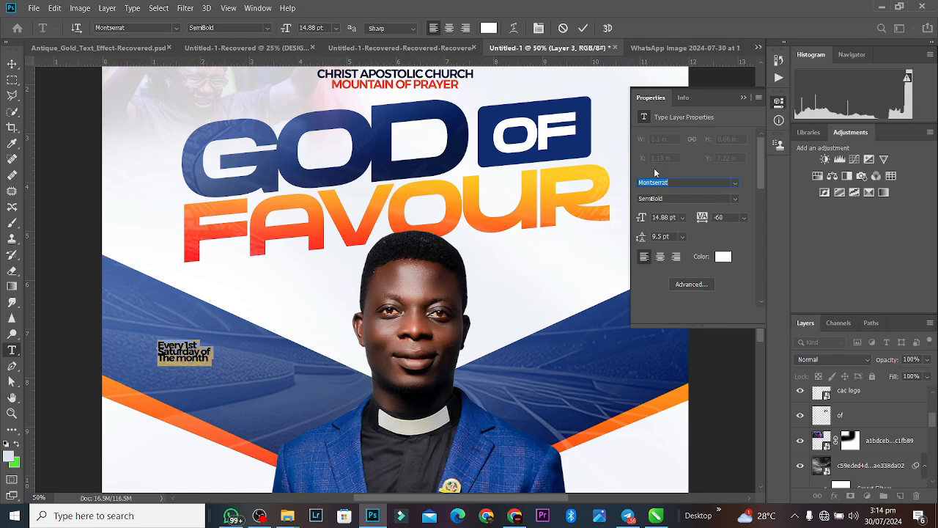
pyautogui.click(642, 238)
pyautogui.moveTo(642, 236); pyautogui.dragTo(642, 236)
pyautogui.click(583, 28)
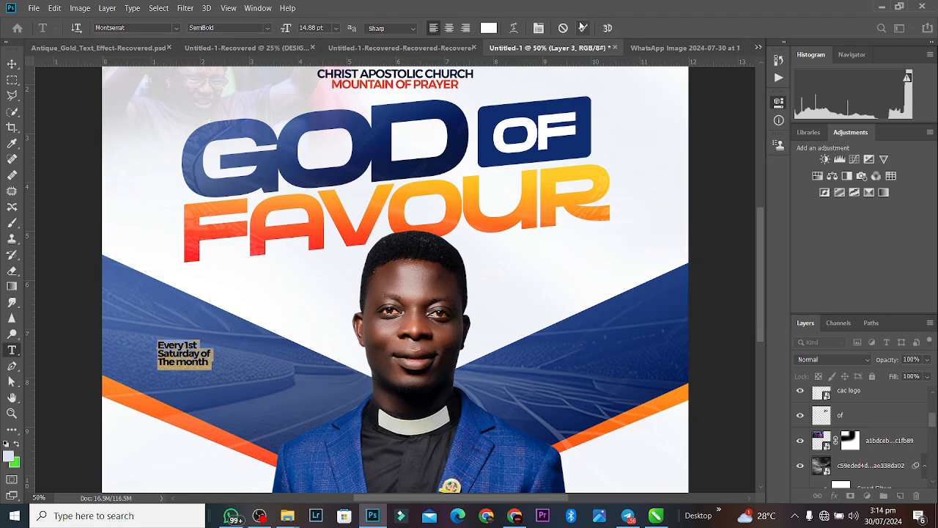
# Enlarge the date text to about 21.91 pt, shift it slightly down and right, and duplicate it onto the right blue band
pyautogui.click(12, 64)
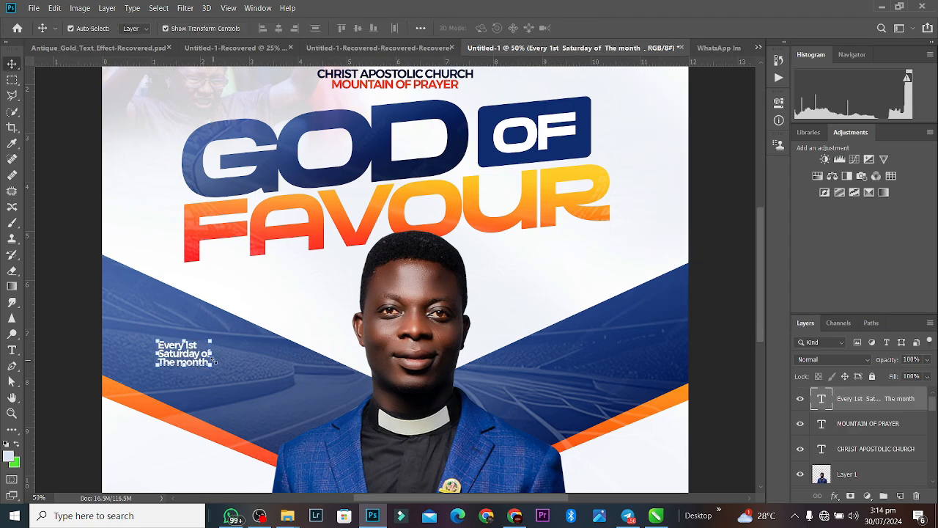
pyautogui.hotkey('ctrl', 't')
pyautogui.moveTo(233, 377); pyautogui.dragTo(237, 388)
pyautogui.moveTo(215, 353); pyautogui.dragTo(230, 367)
pyautogui.press('Return')
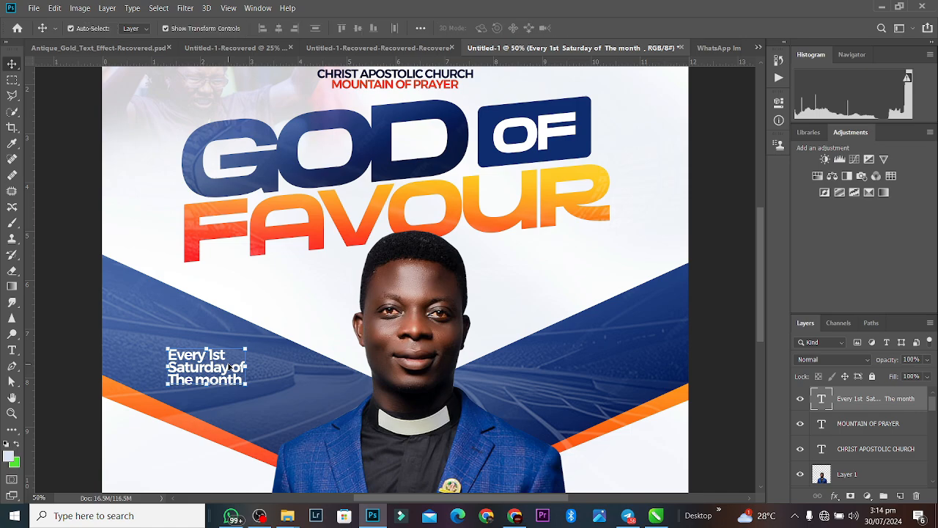
pyautogui.hotkey('ctrl', 'j')
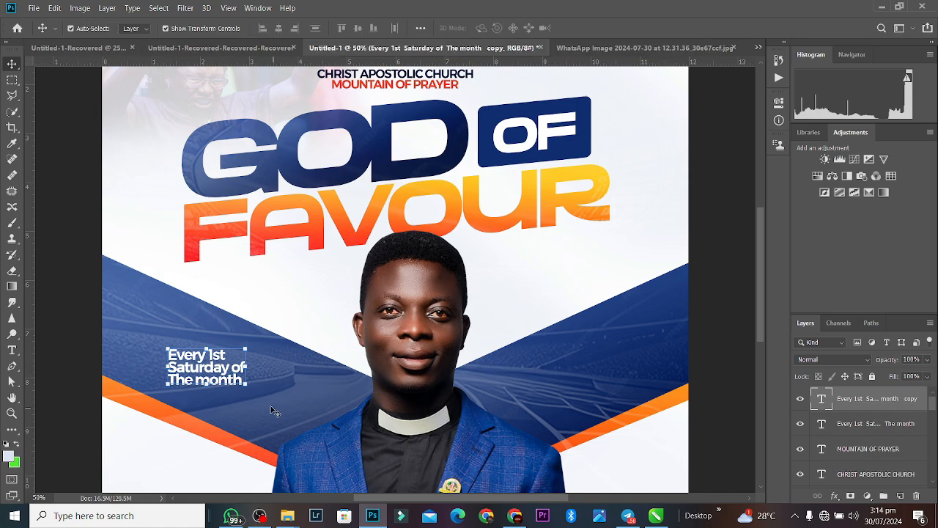
pyautogui.moveTo(225, 367); pyautogui.dragTo(613, 372)
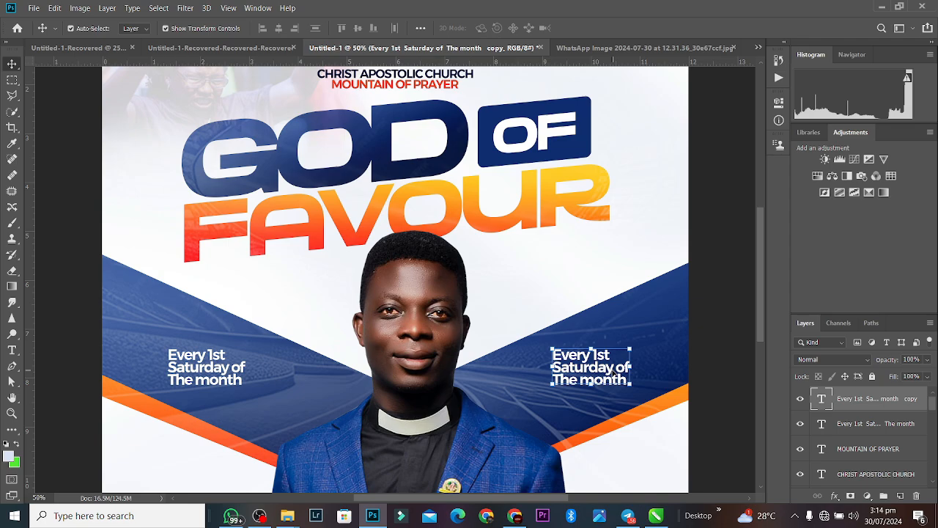
# Switch to WhatsApp and copy the event time "9:00am - 12:00pm" from the client's message
pyautogui.hotkey('alt', 'Tab')
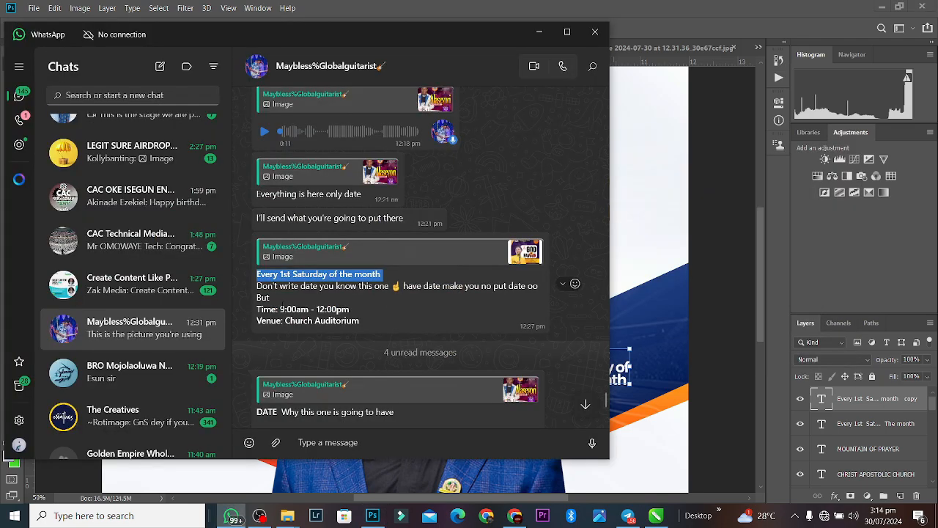
pyautogui.moveTo(281, 308); pyautogui.dragTo(354, 309)
pyautogui.hotkey('ctrl', 'c')
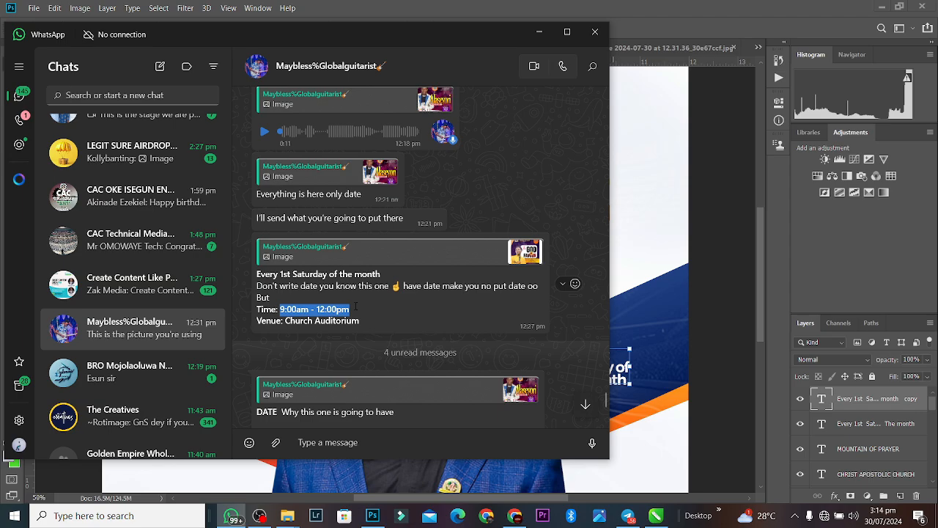
# Back in Photoshop, replace the right-hand text copy with "9:00am - 12:00pm" on two lines and move it slightly left
pyautogui.hotkey('alt', 'Tab')
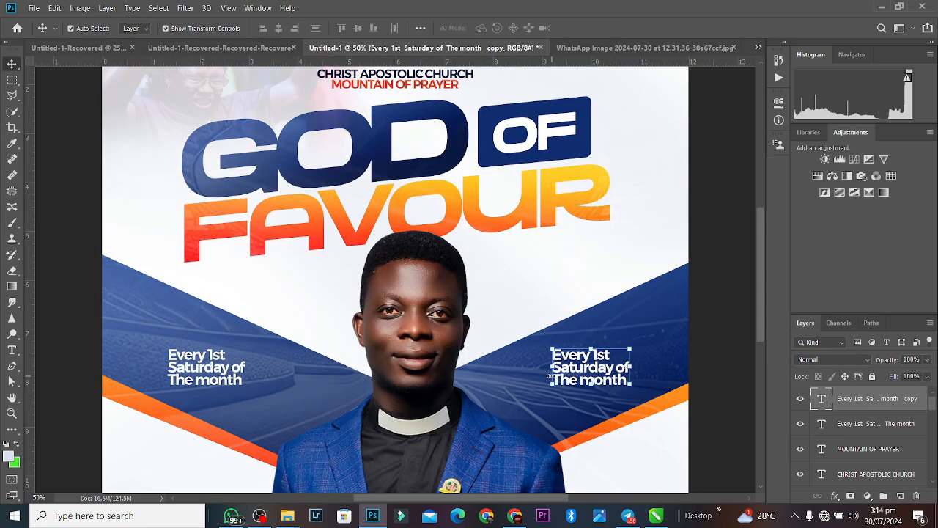
pyautogui.doubleClick(589, 370)
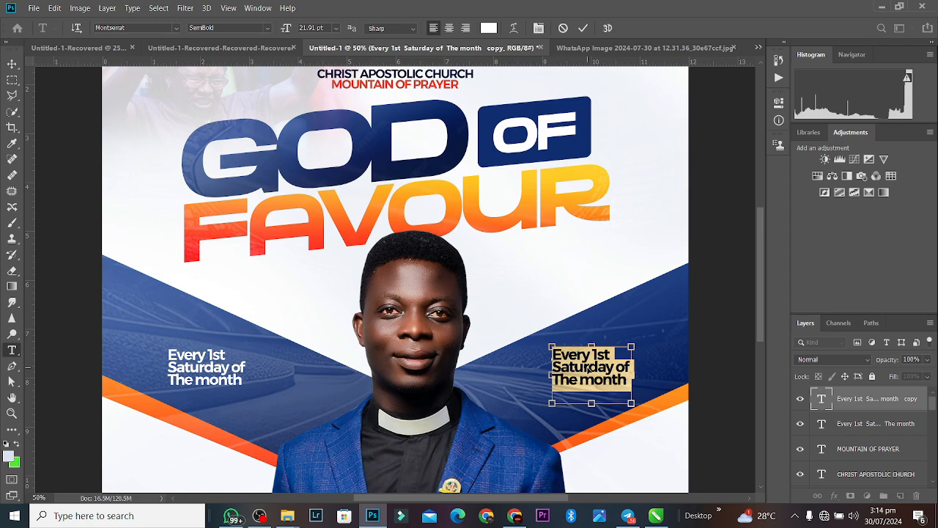
pyautogui.hotkey('ctrl', 'v')
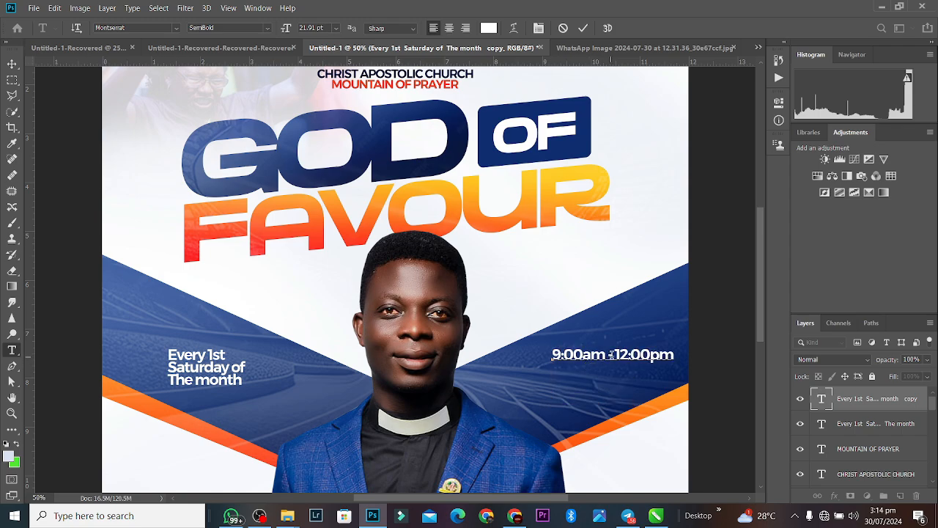
pyautogui.press('Return')
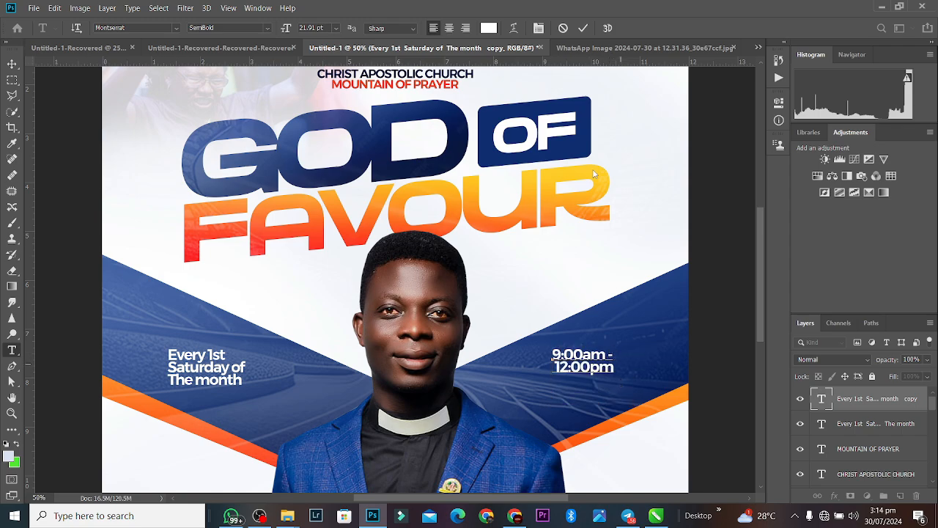
pyautogui.click(587, 29)
pyautogui.press('v')
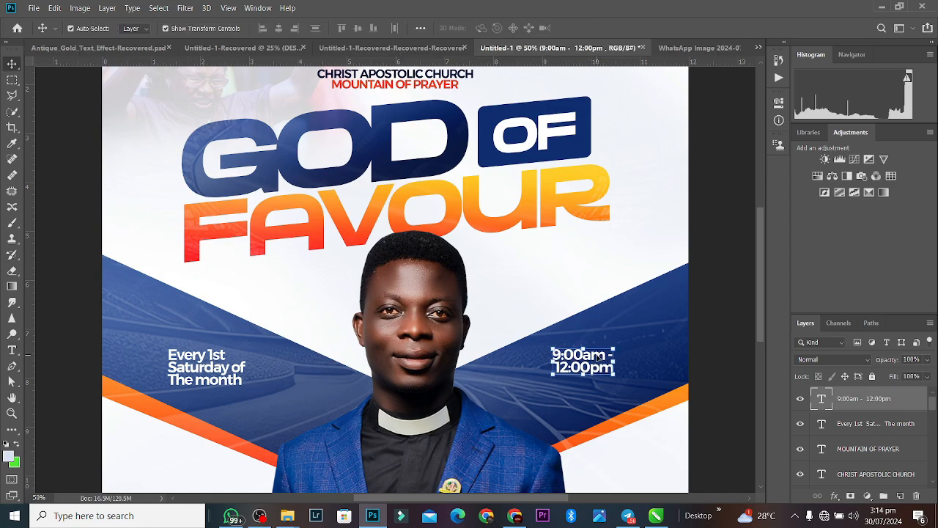
pyautogui.moveTo(597, 356); pyautogui.dragTo(590, 359)
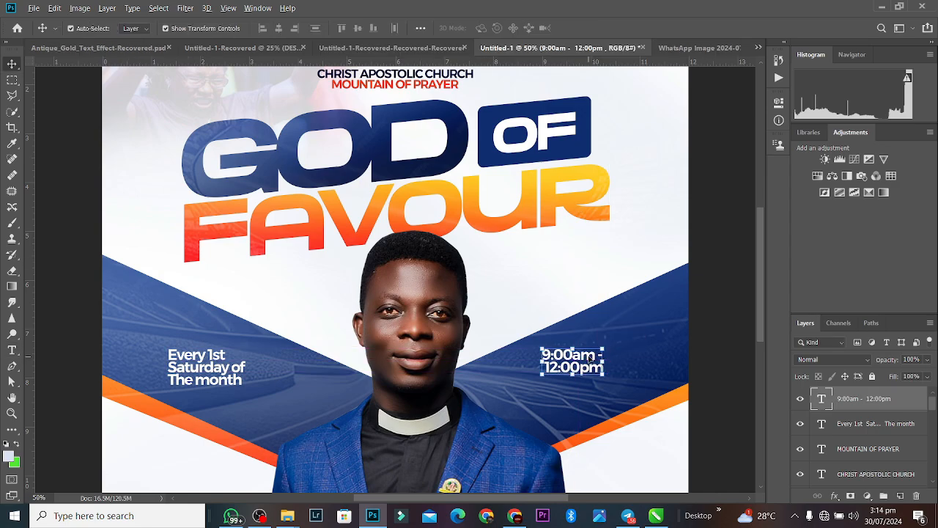
# Switch to WhatsApp and copy the venue "Church Auditorium" from the client's message
pyautogui.hotkey('alt', 'Tab')
pyautogui.moveTo(285, 320); pyautogui.dragTo(363, 320)
pyautogui.hotkey('ctrl', 'c')
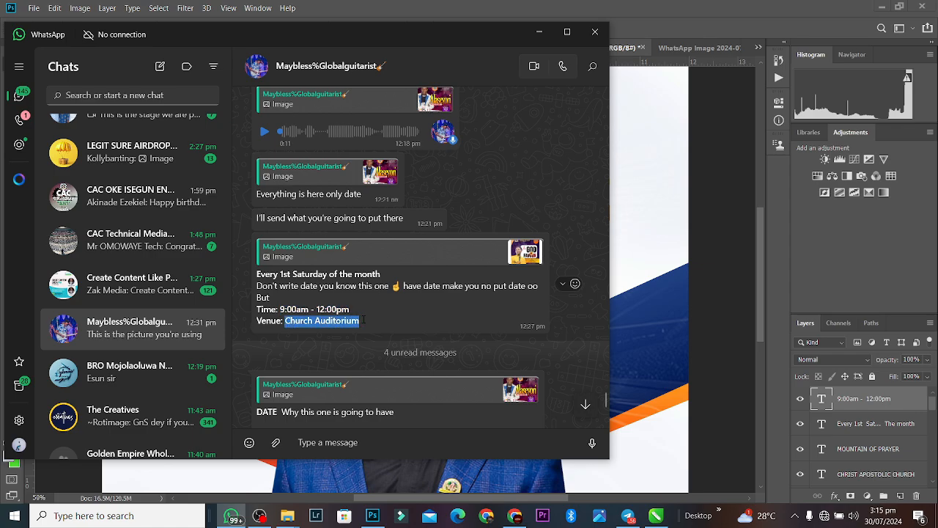
# Switch to Photoshop, duplicate the time text just below itself, and replace the copy with "Church Auditorium" on two lines
pyautogui.hotkey('alt', 'Tab')
pyautogui.hotkey('ctrl', 'j')
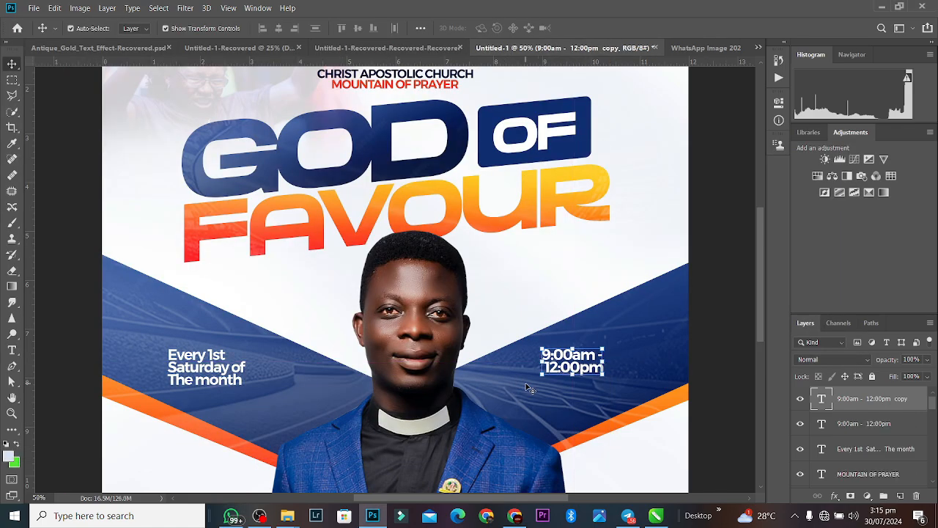
pyautogui.moveTo(579, 373); pyautogui.dragTo(582, 402)
pyautogui.doubleClick(581, 402)
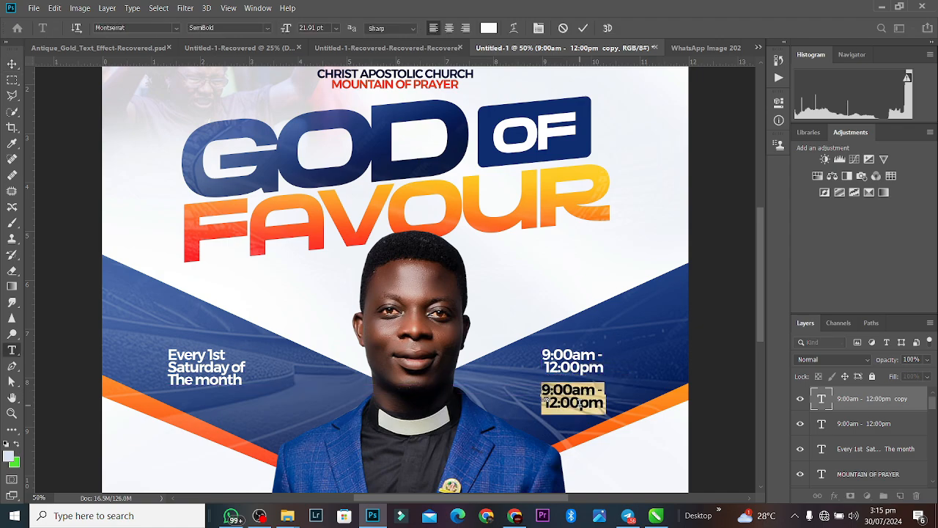
pyautogui.hotkey('ctrl', 'v')
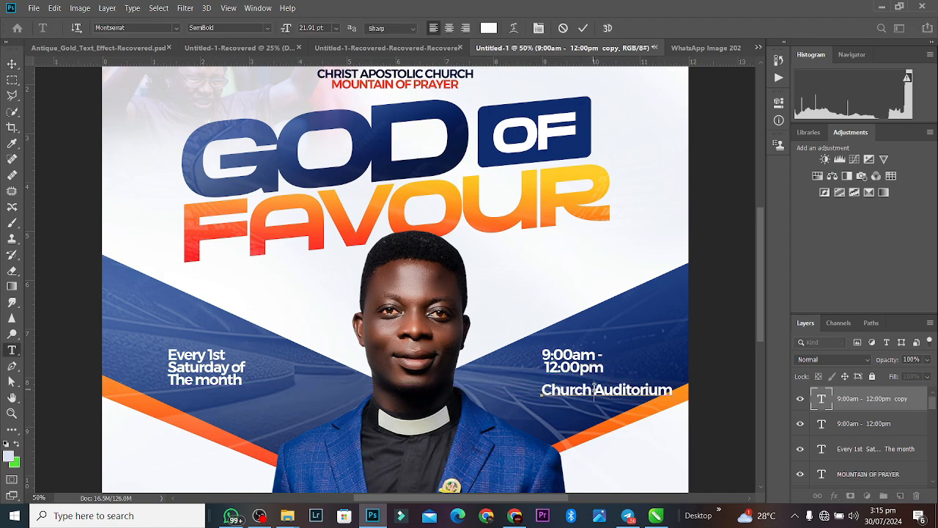
pyautogui.click(594, 389)
pyautogui.press('Return')
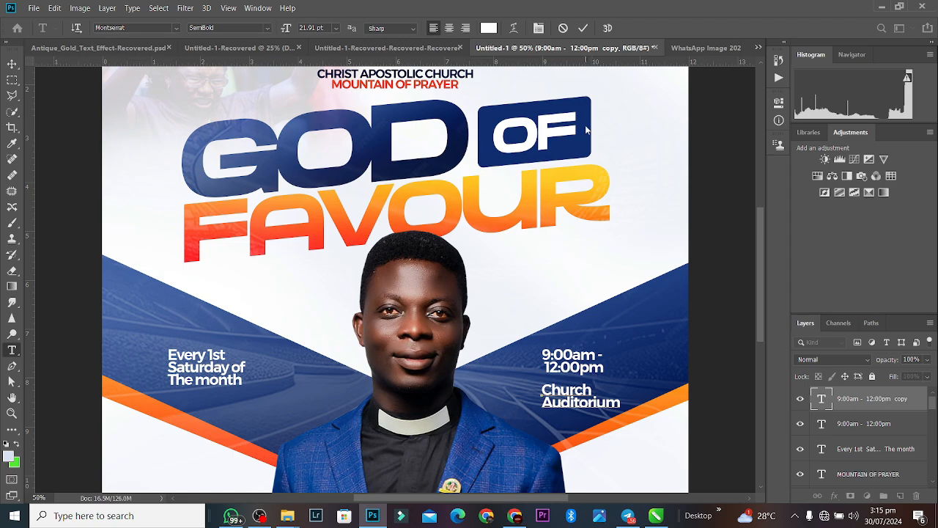
pyautogui.click(583, 28)
pyautogui.press('v')
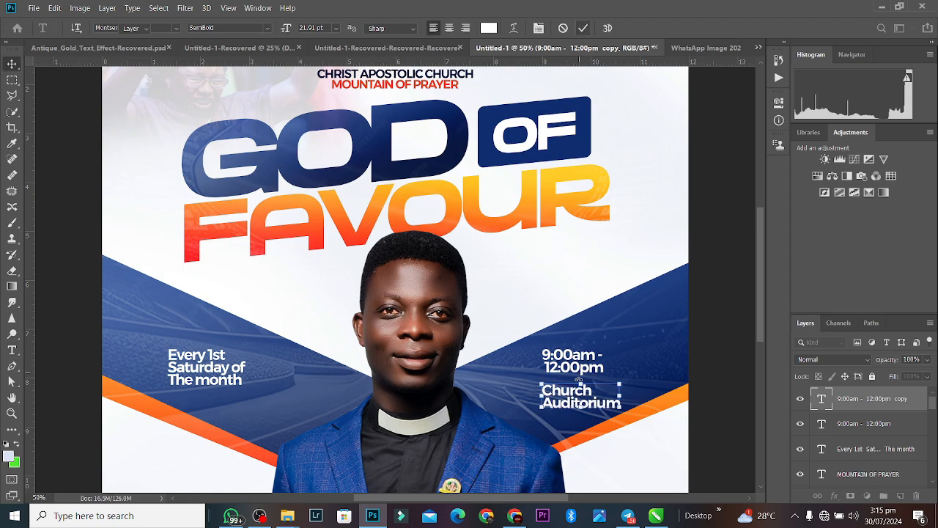
# Move the time and venue texts together slightly down and left on the right blue band
pyautogui.keyDown('shift'); pyautogui.click(580, 365); pyautogui.keyUp('shift')
pyautogui.moveTo(582, 359); pyautogui.dragTo(579, 362)
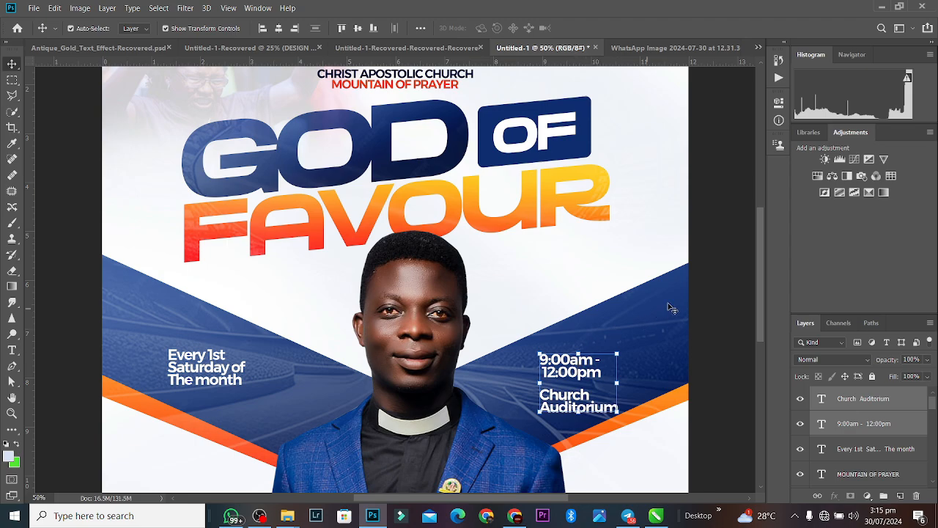
pyautogui.click(717, 275)
# Scale the "Every 1st Saturday of The month" text to about 107% and shift it slightly right
pyautogui.hotkey('ctrl', '-')
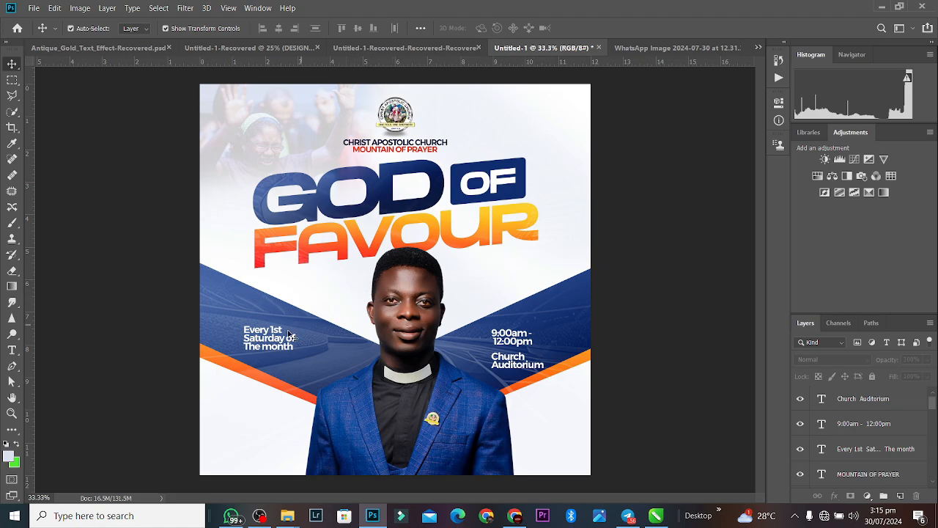
pyautogui.moveTo(277, 344); pyautogui.dragTo(308, 365)
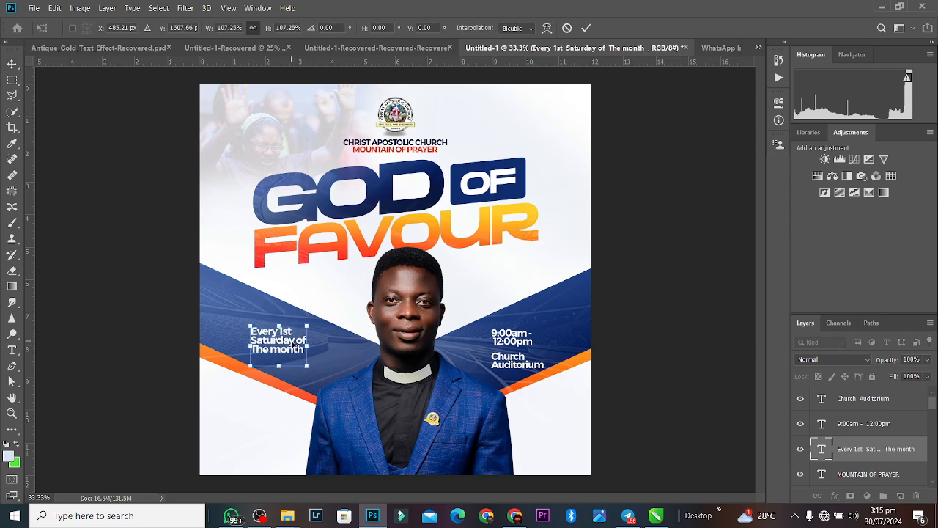
pyautogui.press('Return')
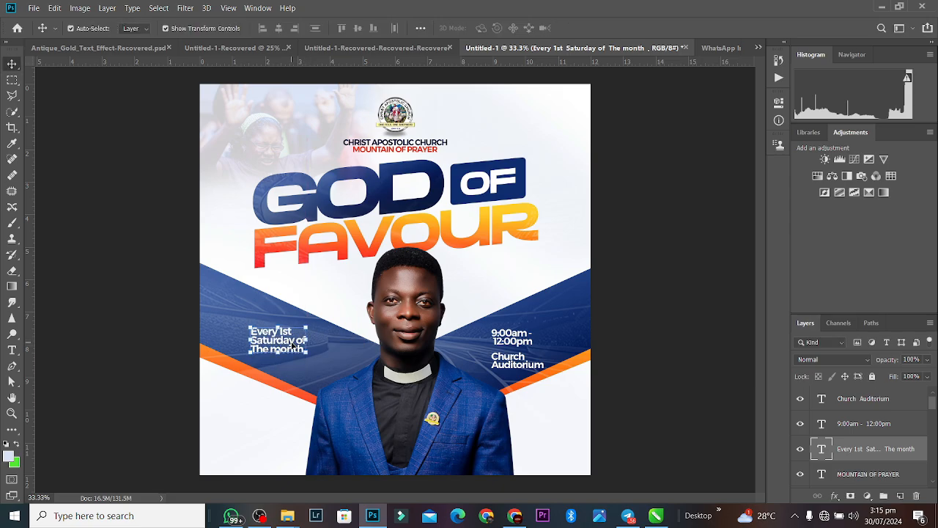
pyautogui.click(650, 289)
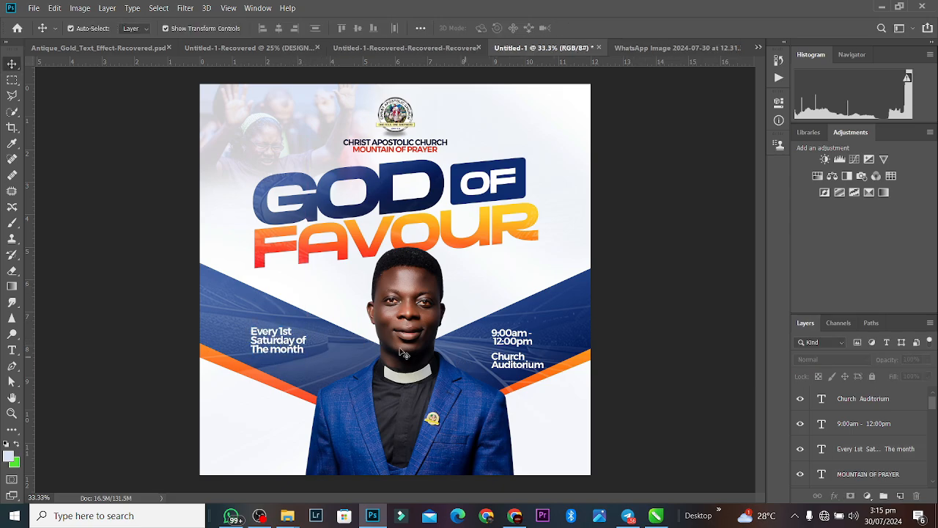
# Duplicate the date text into the white area beside the portrait's jacket and recolour it navy #082261, sampled from the blue band
pyautogui.click(294, 349)
pyautogui.moveTo(295, 349); pyautogui.dragTo(281, 431)
pyautogui.doubleClick(282, 431)
pyautogui.hotkey('ctrl', 'a')
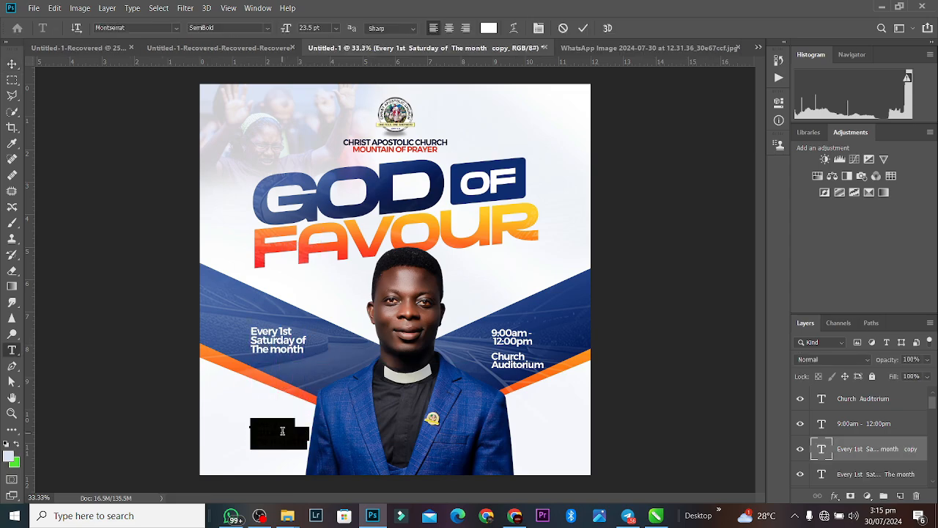
pyautogui.click(488, 28)
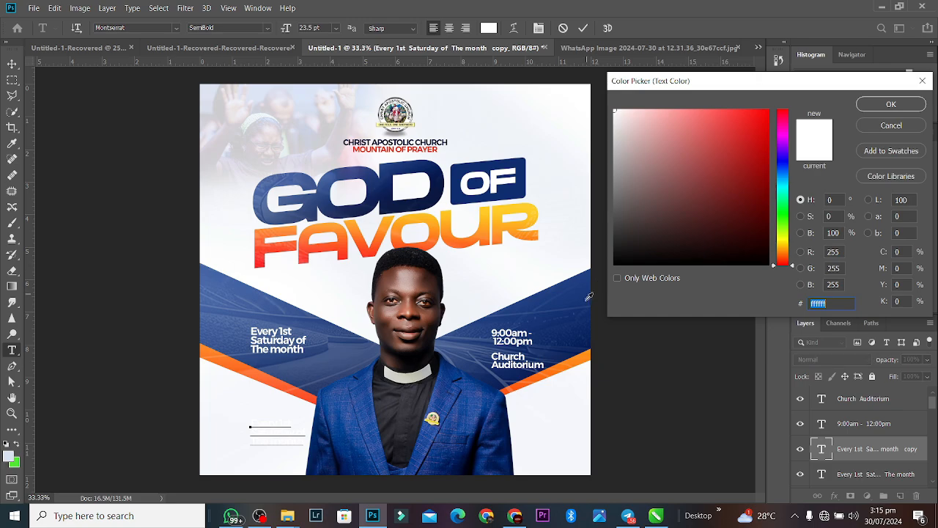
pyautogui.click(583, 338)
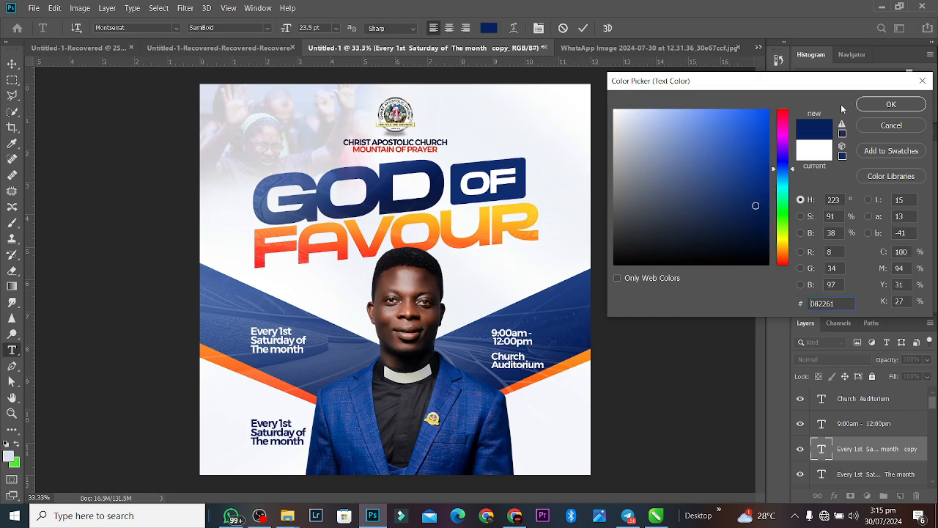
pyautogui.click(883, 104)
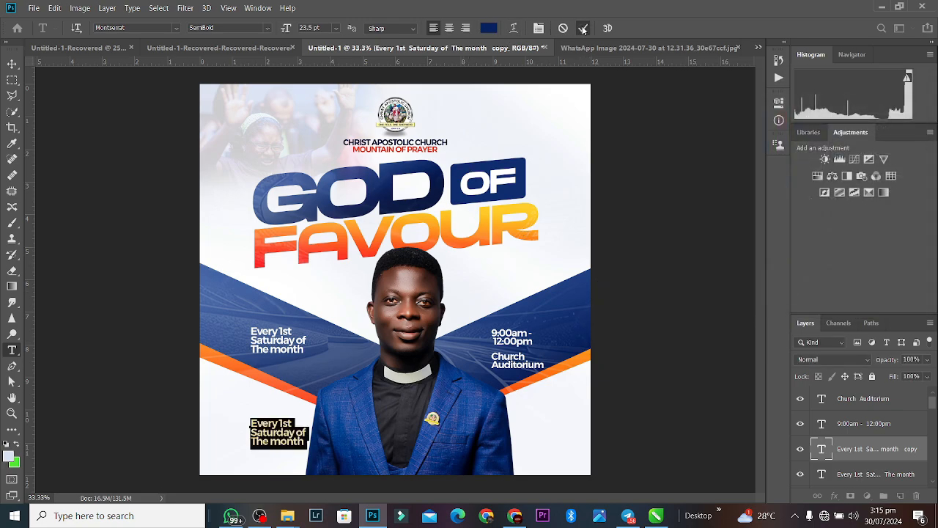
# Switch to WhatsApp and open the client's earlier "God of Favour" flyer image to read the host's details
pyautogui.hotkey('alt', 'Tab')
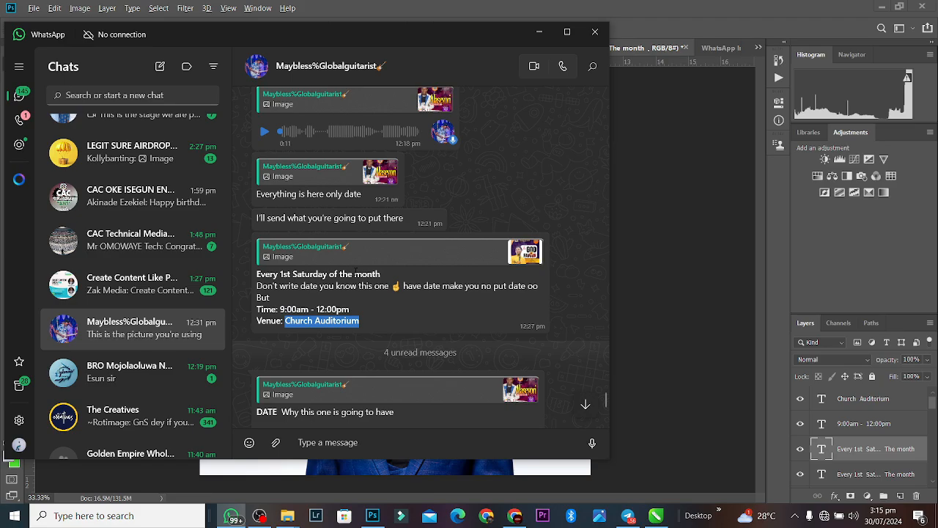
pyautogui.hotkey('alt', 'Tab')
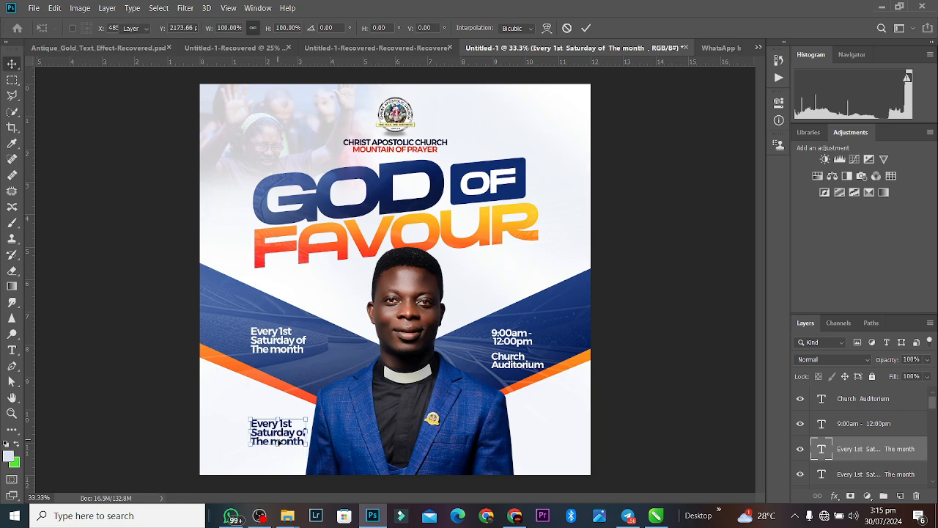
pyautogui.hotkey('alt', 'Tab')
pyautogui.click(526, 257)
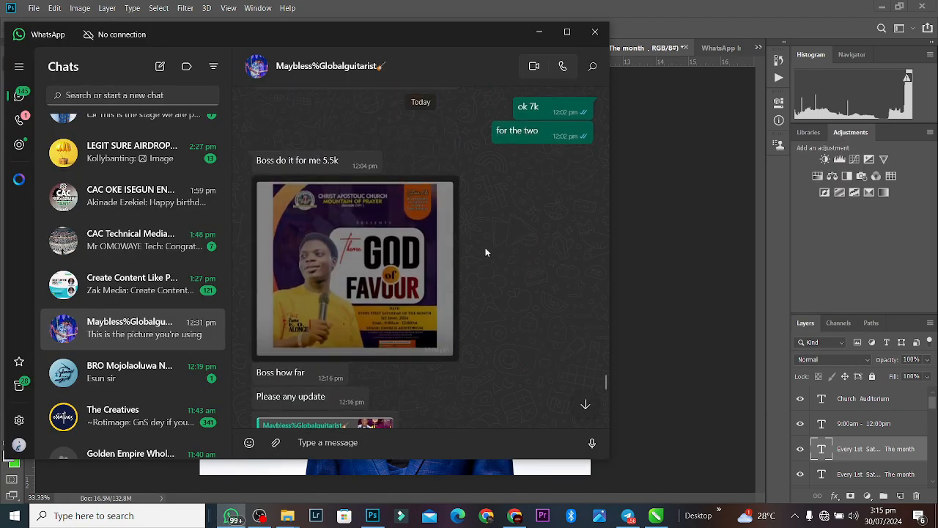
pyautogui.click(361, 283)
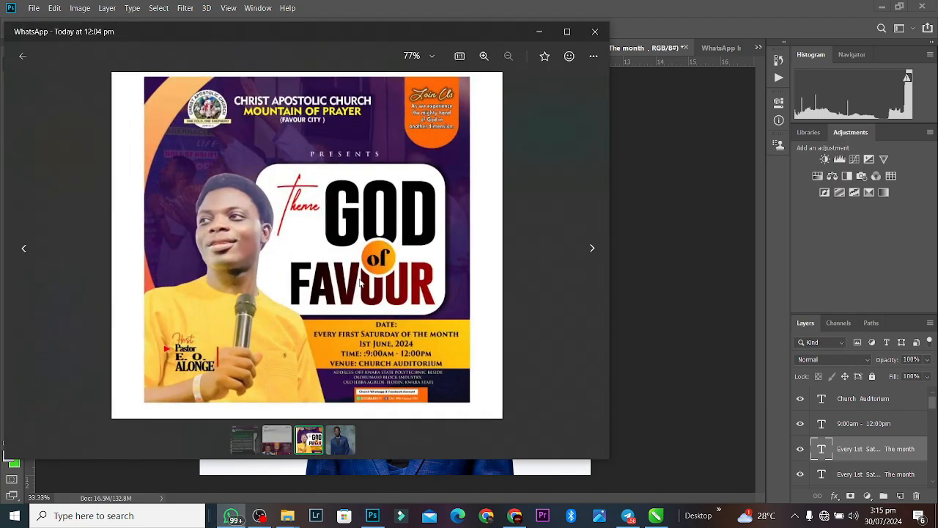
# Back in Photoshop, replace the navy text copy with "Pastor" and the host's name on two lines, checking the spelling against the client's flyer
pyautogui.hotkey('alt', 'Tab')
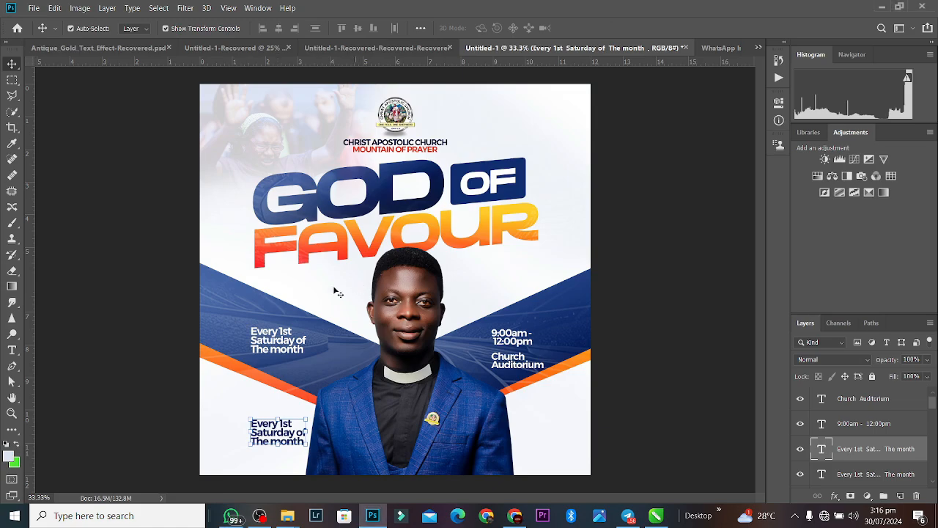
pyautogui.doubleClick(287, 424)
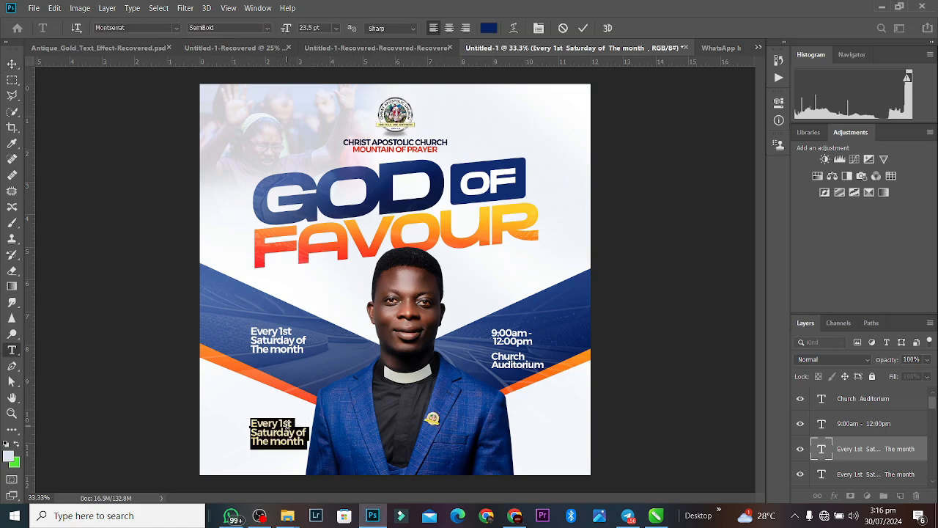
pyautogui.write('Pastor')
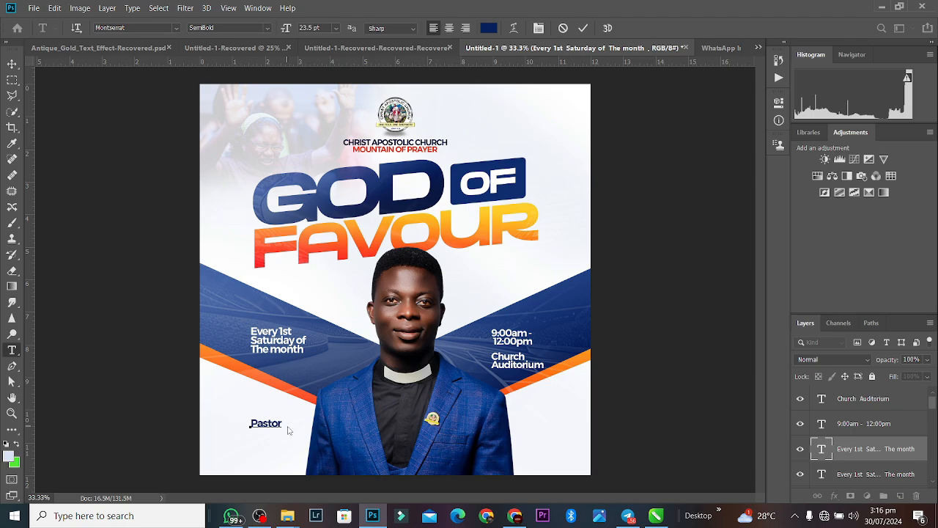
pyautogui.hotkey('alt', 'Tab')
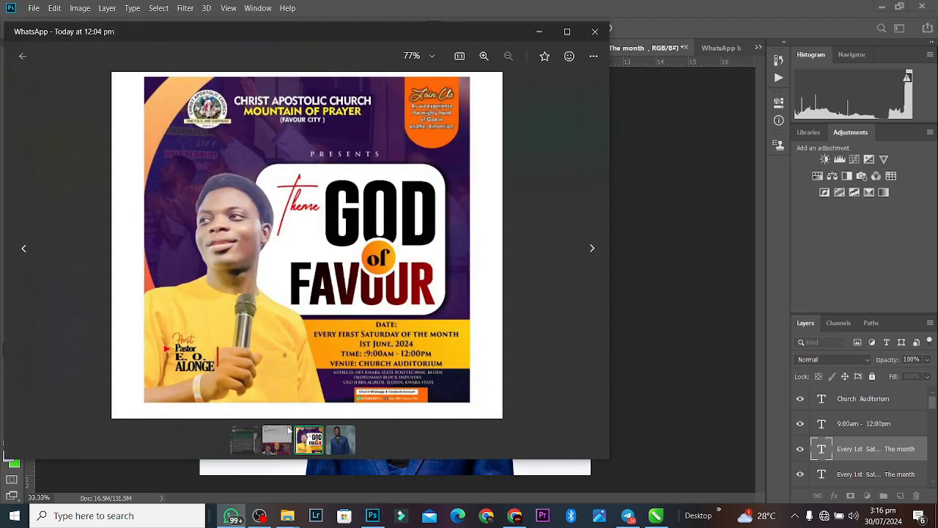
pyautogui.hotkey('alt', 'Tab')
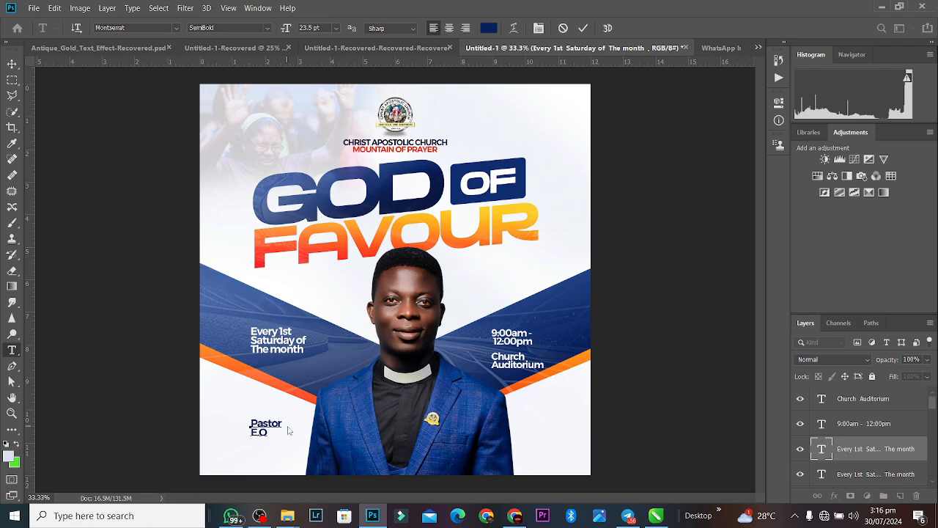
pyautogui.write('Alo')
pyautogui.hotkey('alt', 'Tab')
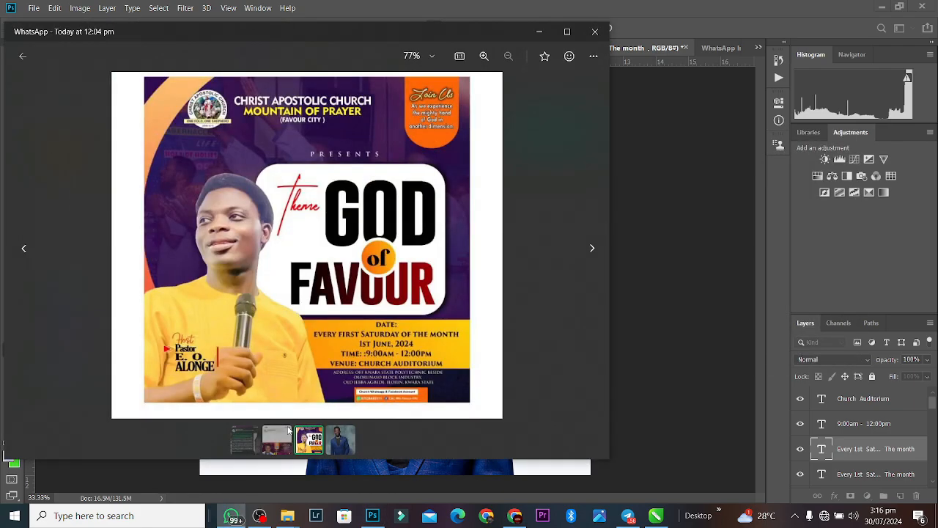
pyautogui.hotkey('alt', 'Tab')
pyautogui.write('onge')
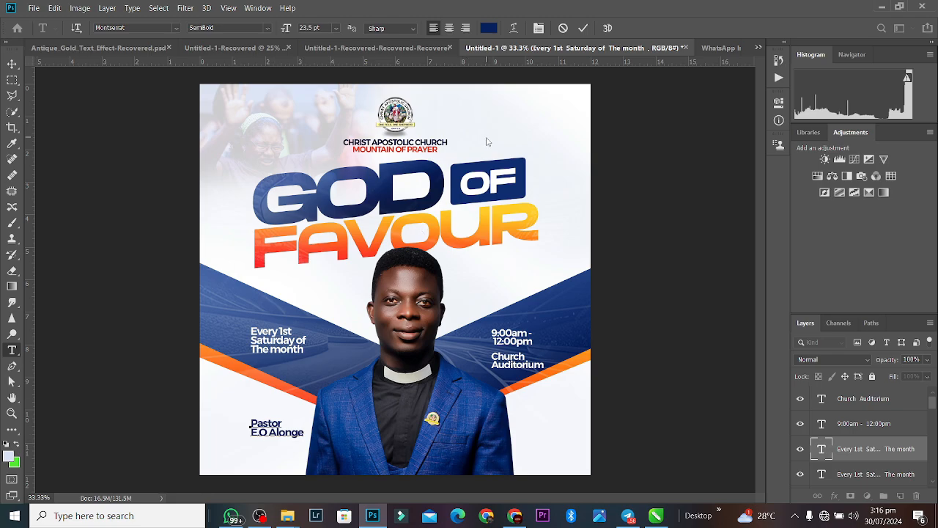
pyautogui.click(584, 28)
pyautogui.press('v')
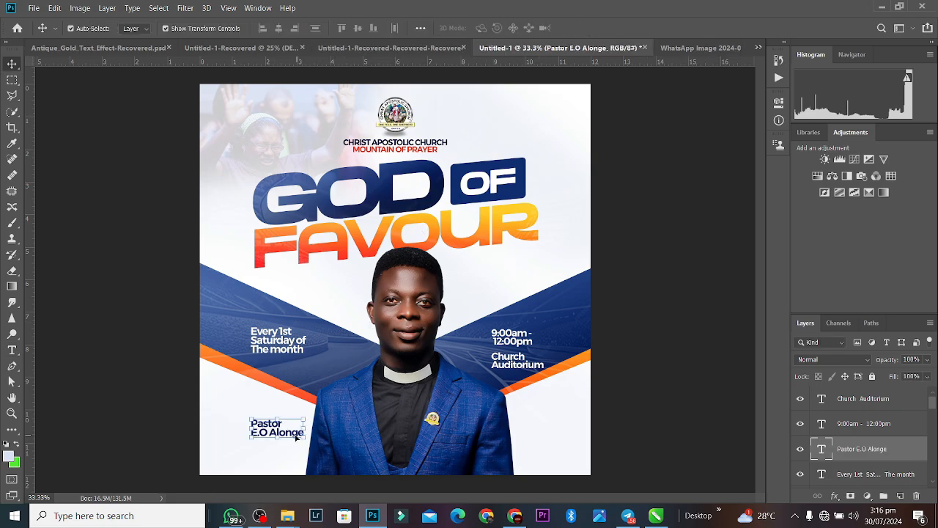
# Duplicate the pastor's name text below itself, change the copy to "Host", and colour it orange-red #ff4a2c sampled from FAVOUR
pyautogui.moveTo(291, 435); pyautogui.dragTo(290, 454)
pyautogui.doubleClick(288, 451)
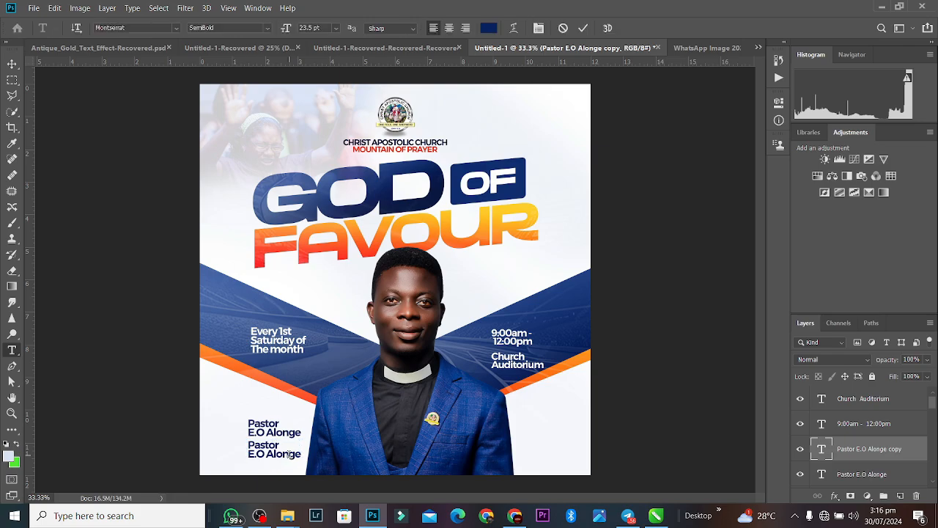
pyautogui.write('Host')
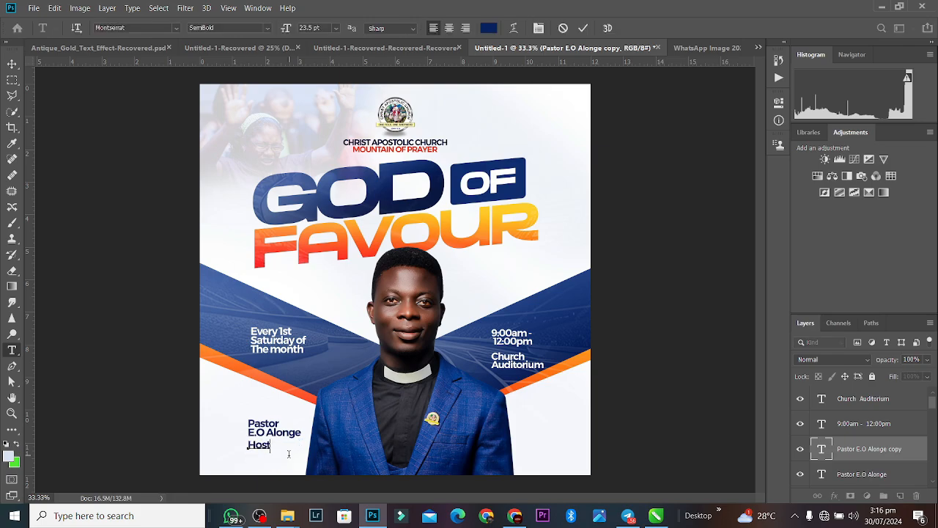
pyautogui.hotkey('ctrl', 'a')
pyautogui.click(489, 28)
pyautogui.click(313, 247)
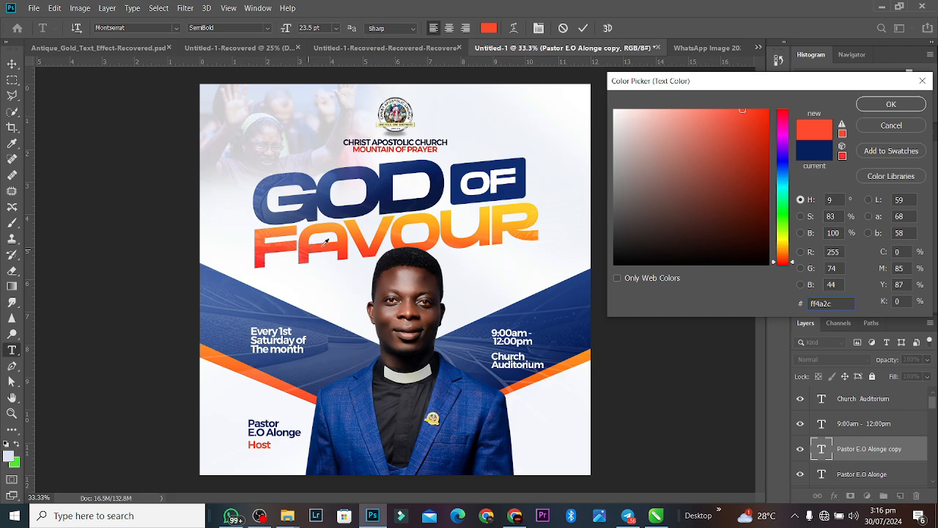
pyautogui.click(891, 104)
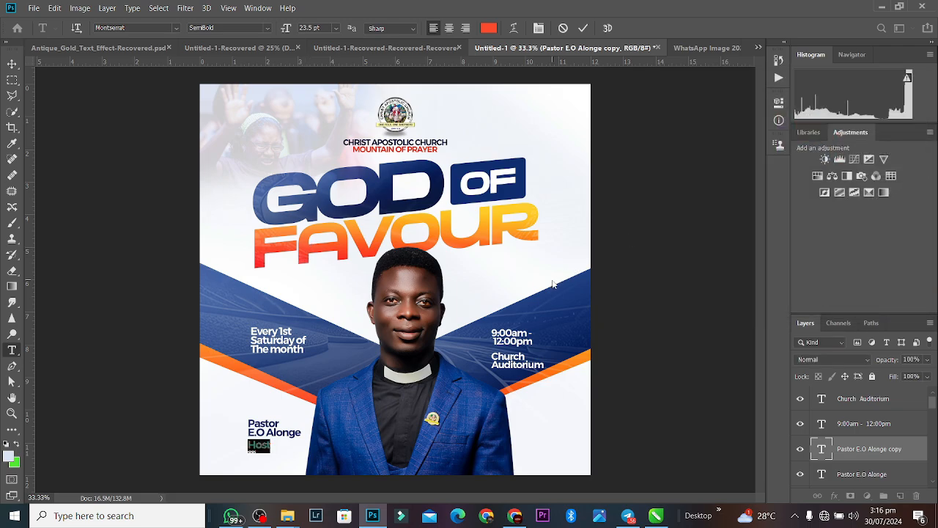
pyautogui.click(583, 32)
# Nudge the "Host" text up until it sits close beneath the pastor's name
pyautogui.press('v')
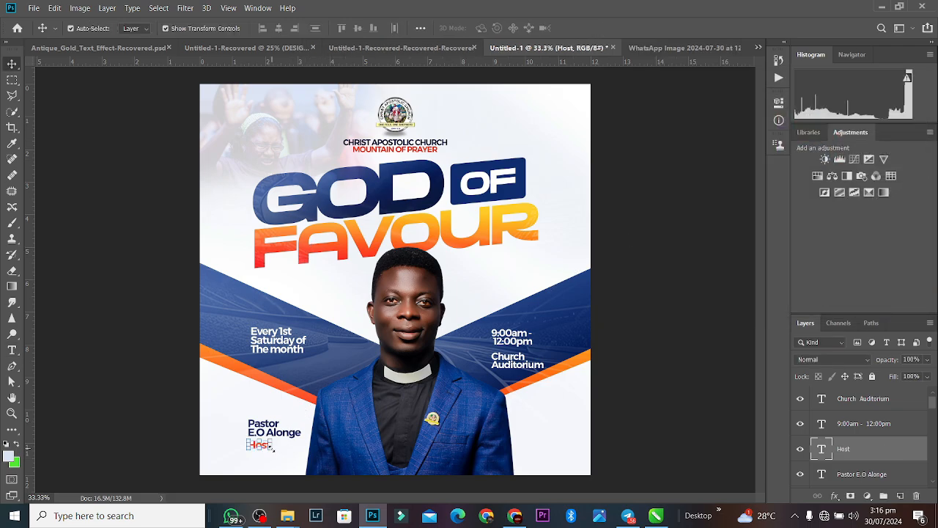
pyautogui.press('Up')
pyautogui.press('Up')
pyautogui.press('Up')
pyautogui.press('Up')
pyautogui.press('Up')
pyautogui.click(692, 297)
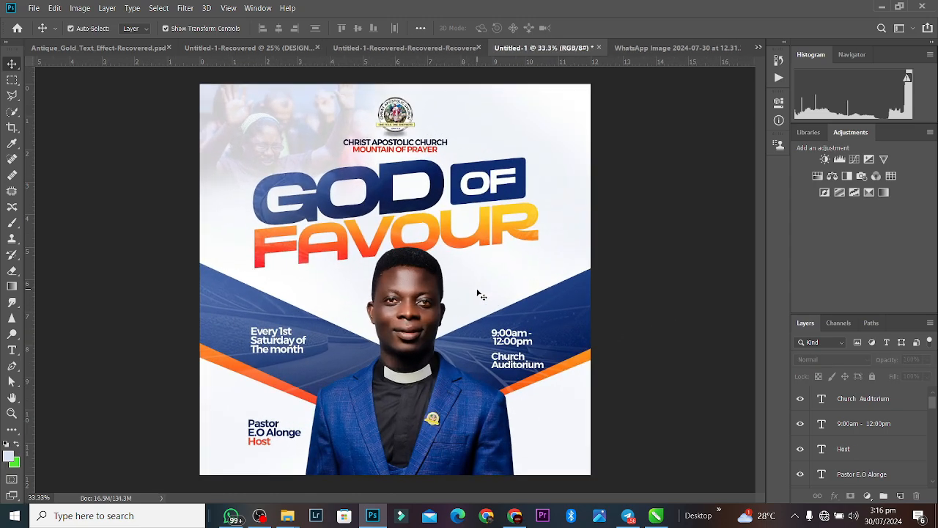
# Add a Hue/Saturation adjustment layer above all layers with Saturation set to +19
pyautogui.click(910, 399)
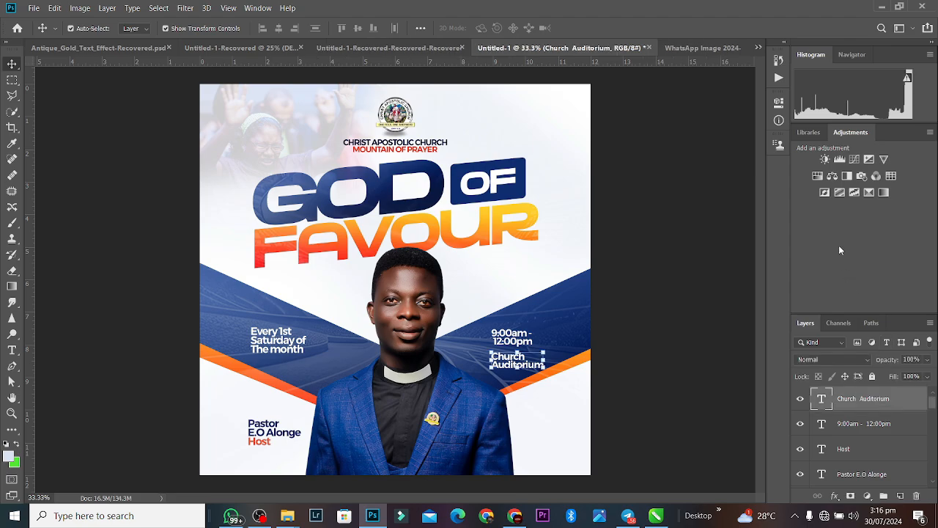
pyautogui.click(816, 178)
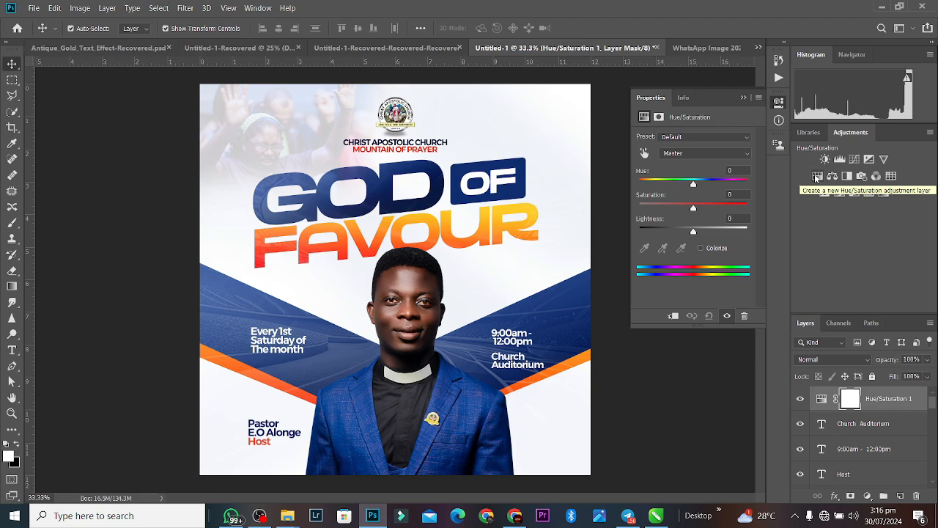
pyautogui.moveTo(694, 209); pyautogui.dragTo(703, 210)
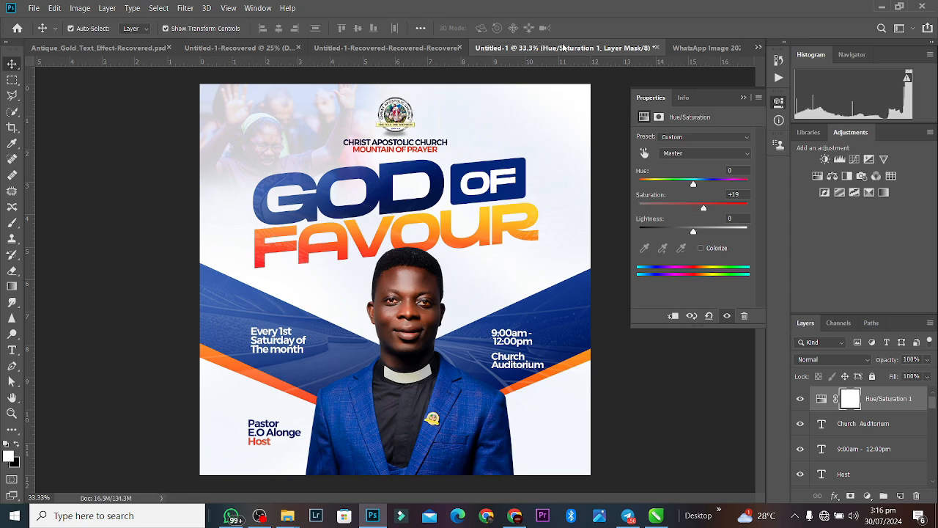
pyautogui.click(592, 25)
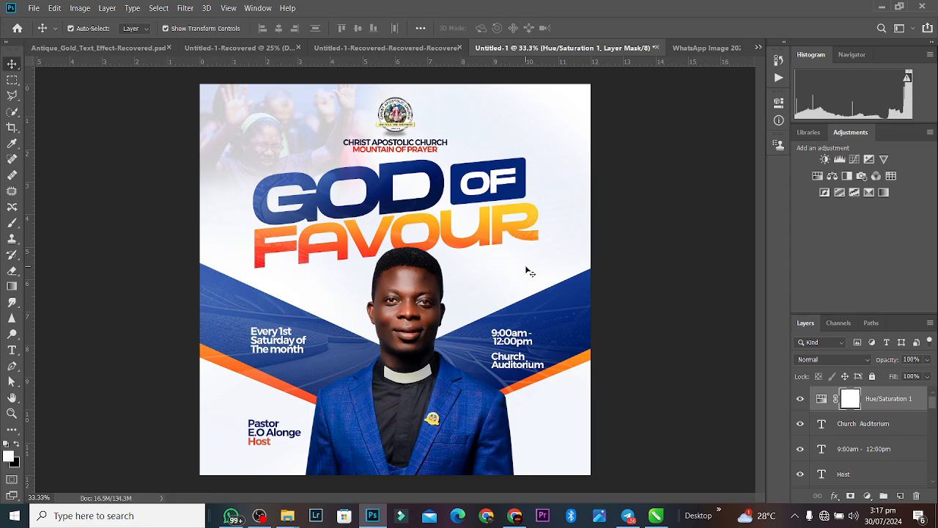
# Enlarge the faded crowd image behind the title and shift it up and left
pyautogui.keyDown('ctrl'); pyautogui.click(333, 149); pyautogui.keyUp('ctrl')
pyautogui.moveTo(438, 224); pyautogui.dragTo(538, 291)
pyautogui.moveTo(281, 141); pyautogui.dragTo(255, 103)
pyautogui.press('Return')
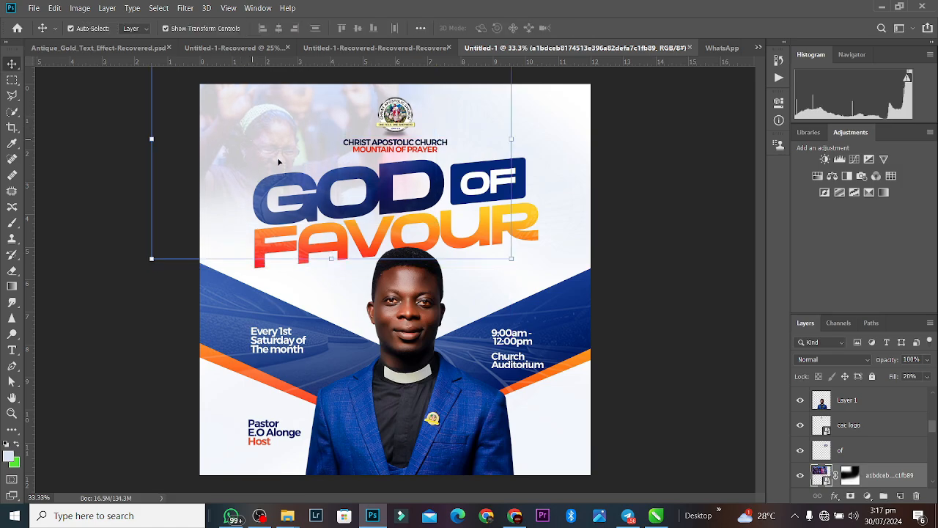
pyautogui.click(651, 211)
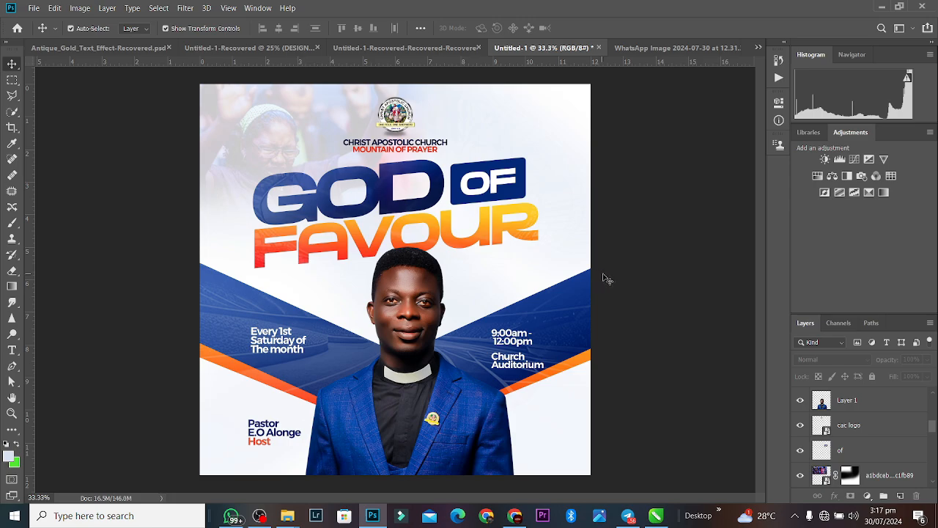
pyautogui.hotkey('ctrl', '-')
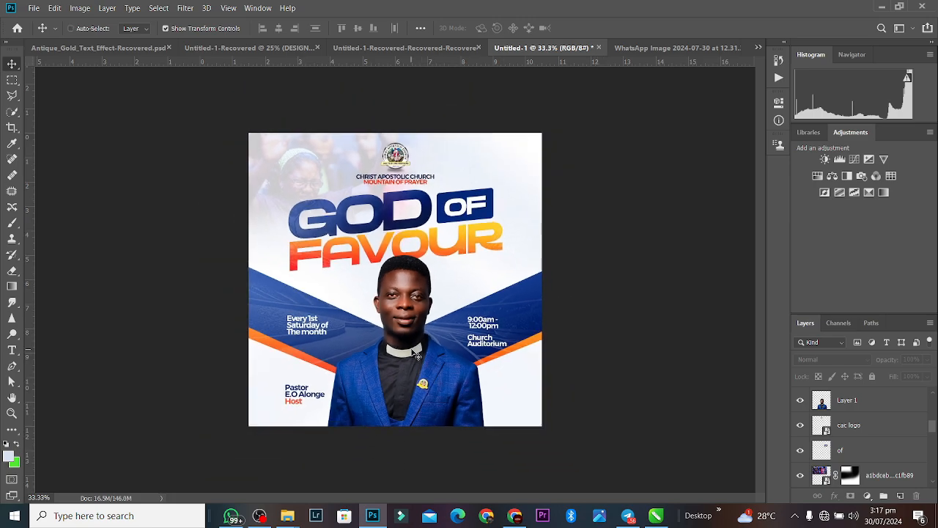
pyautogui.hotkey('ctrl', '+')
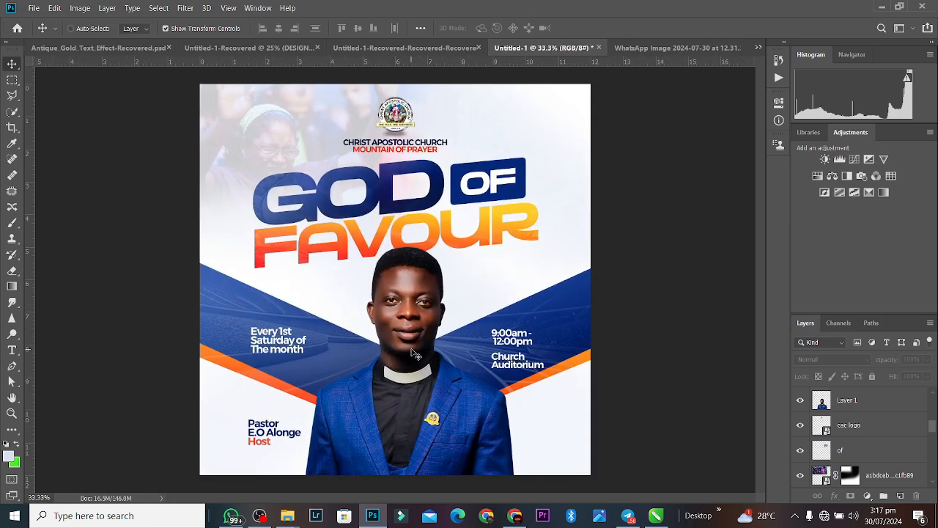